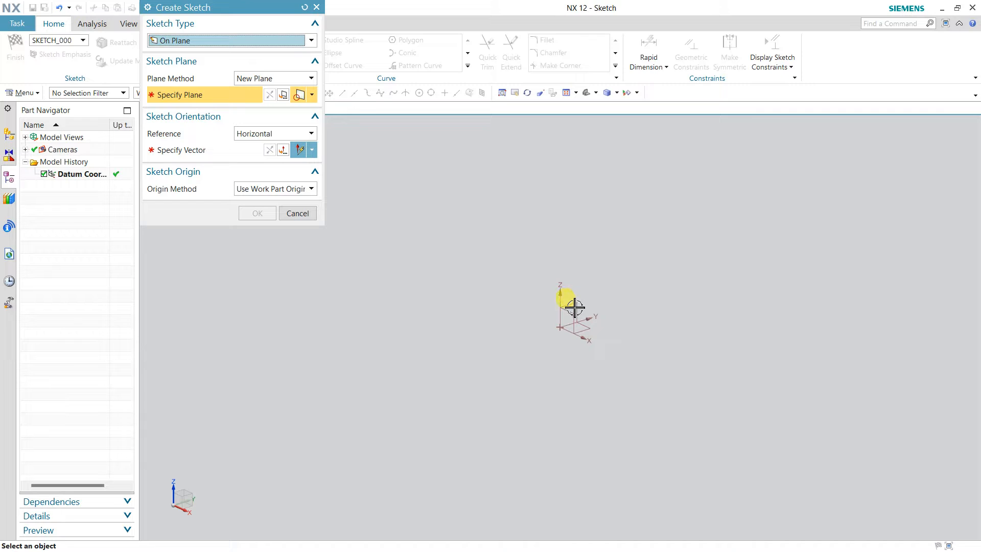
Step: Sketch a shallow upward-bowed three-point arc above the origin on the YZ plane, with a radius of about 277 mm
click(573, 310)
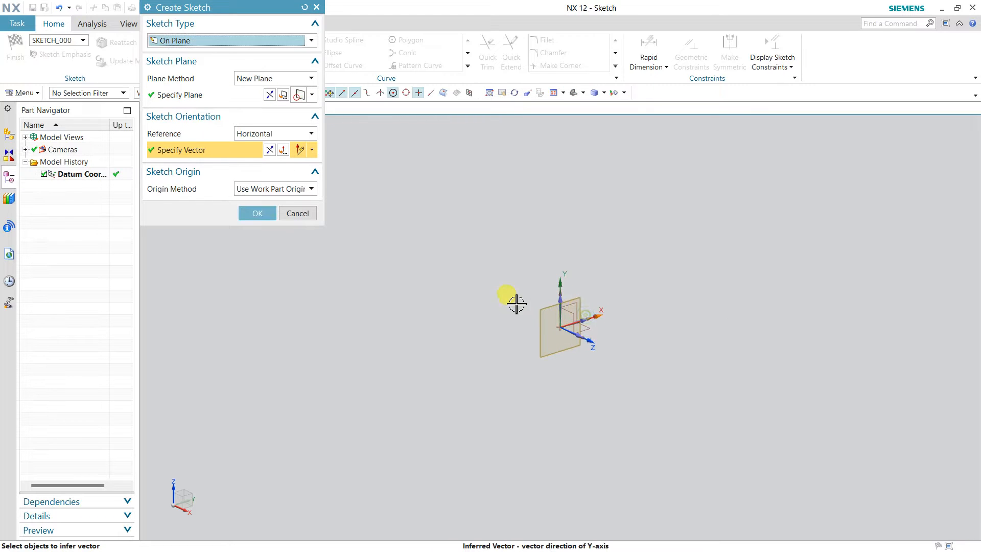
click(246, 213)
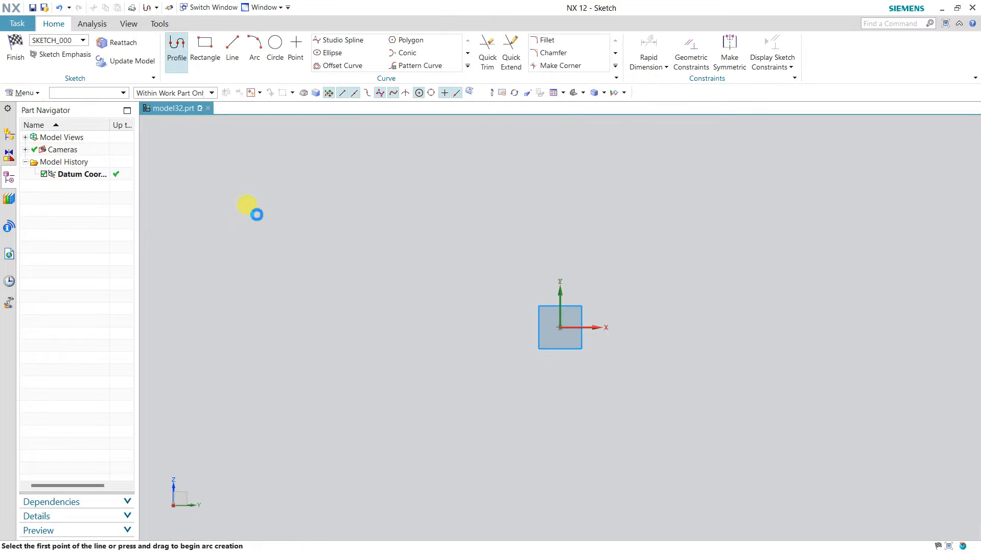
click(259, 62)
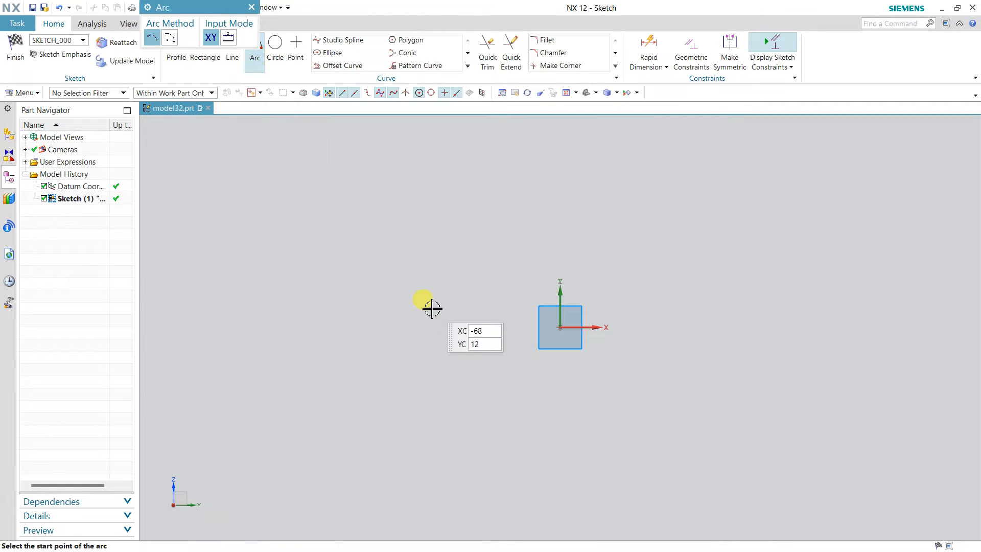
click(406, 308)
click(702, 321)
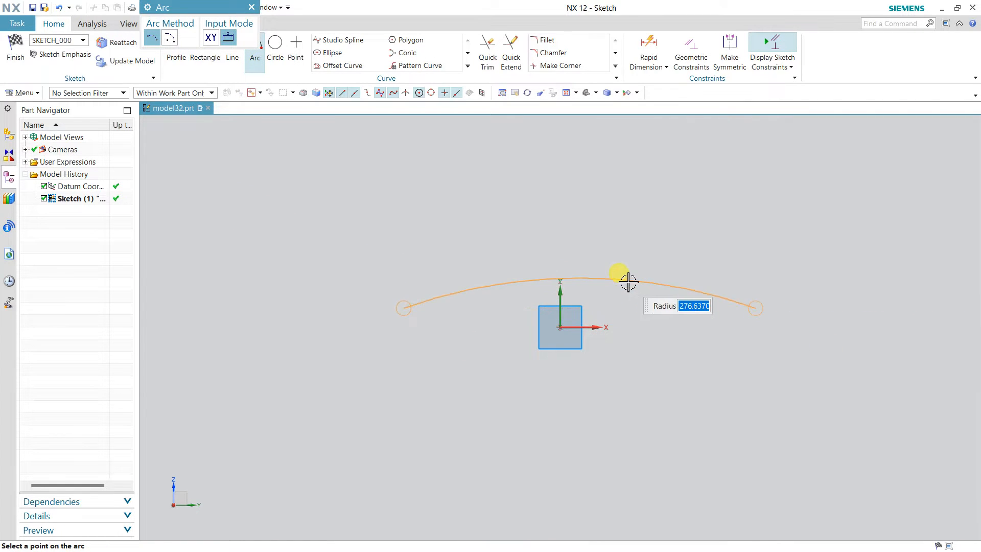
click(425, 252)
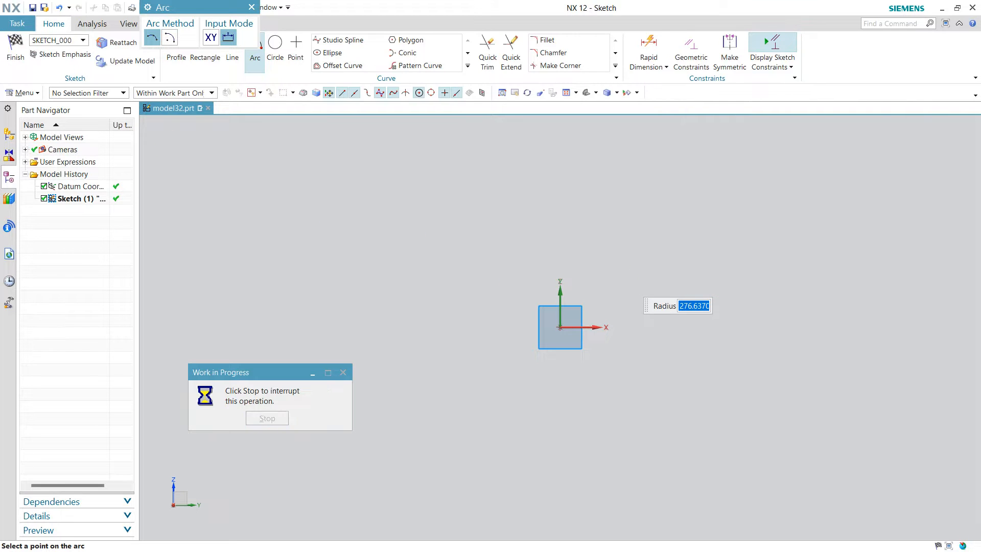
click(15, 51)
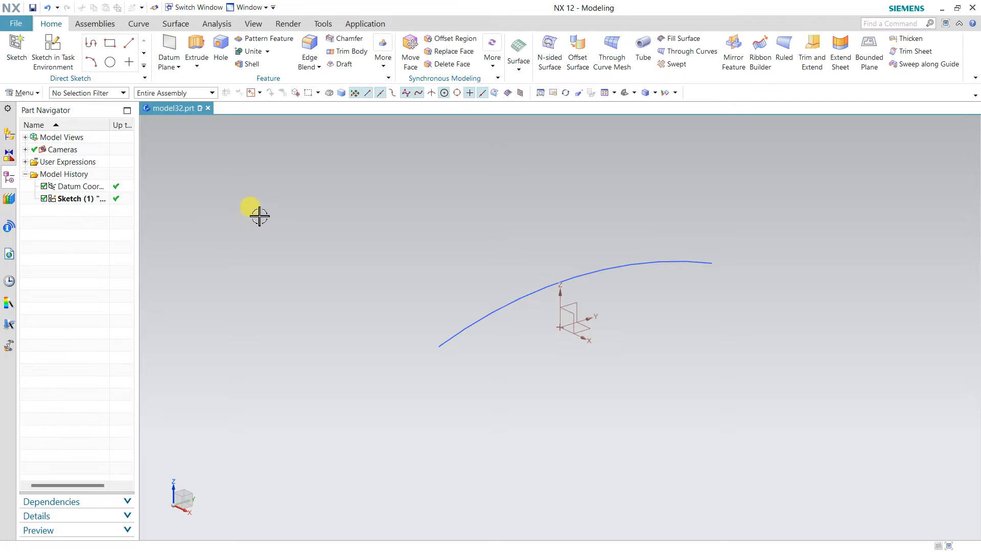
Step: Extrude the arc into a curved sheet from -70 mm to 60 mm
click(194, 44)
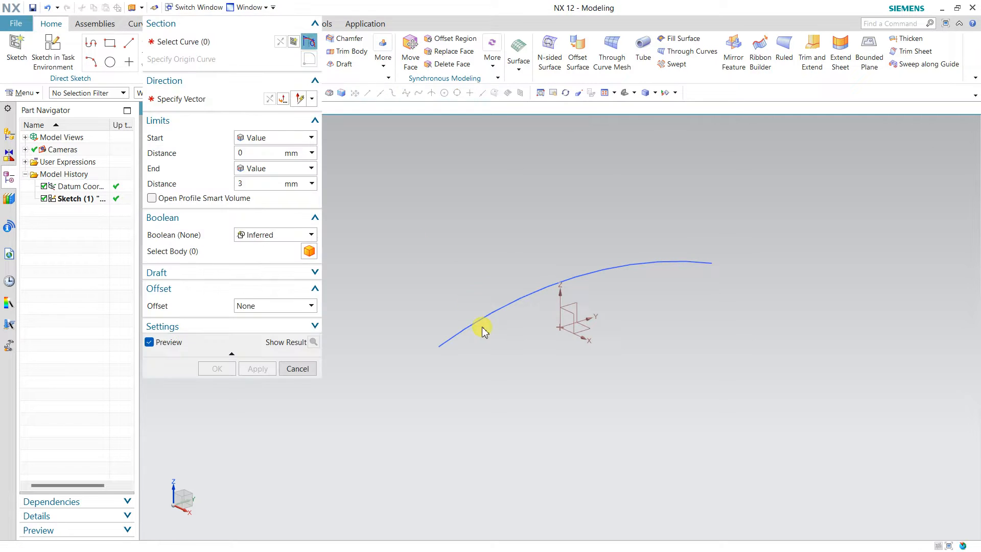
click(484, 319)
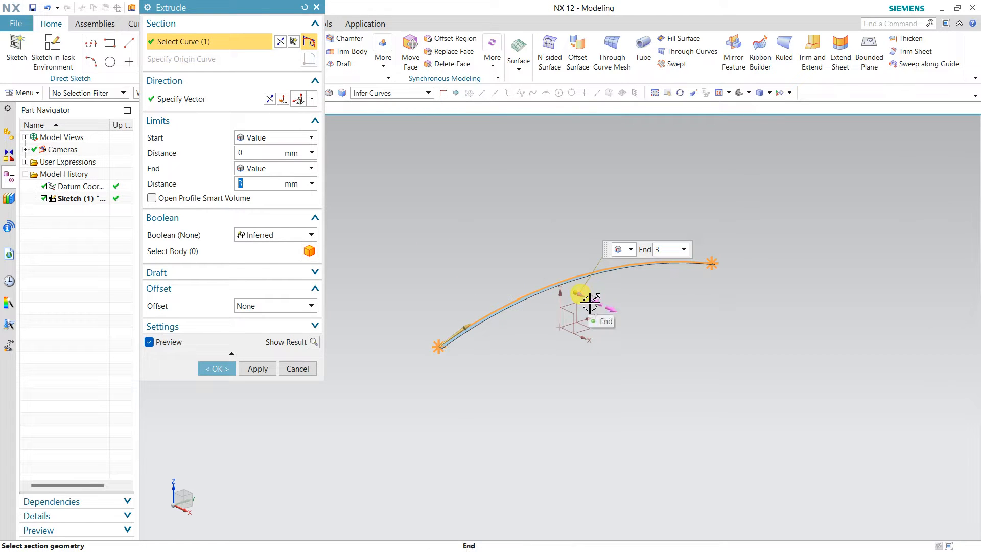
drag(591, 303, 490, 259)
click(217, 369)
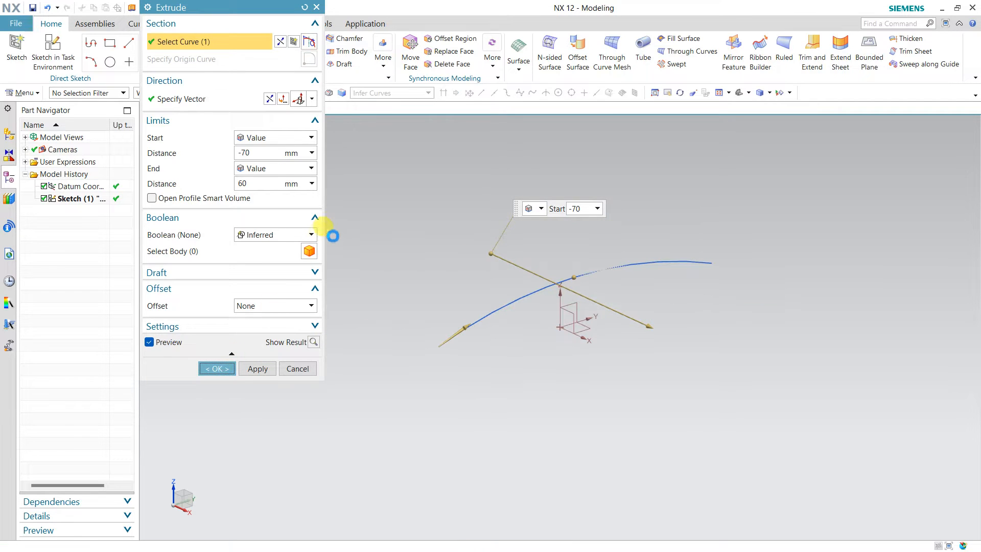
Step: Sketch a circle about 73.5 mm in diameter near the origin on the XY plane, below the curved sheet
click(65, 56)
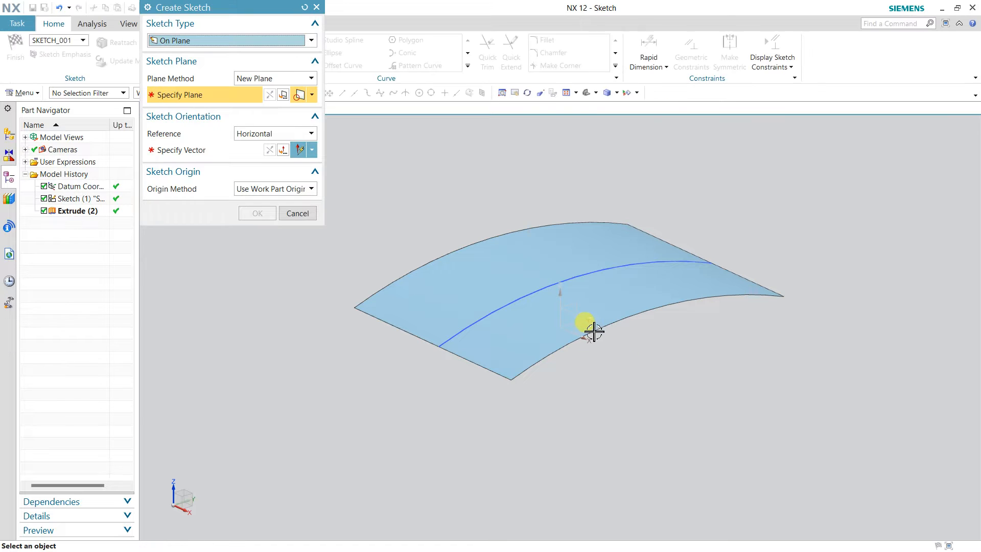
click(588, 329)
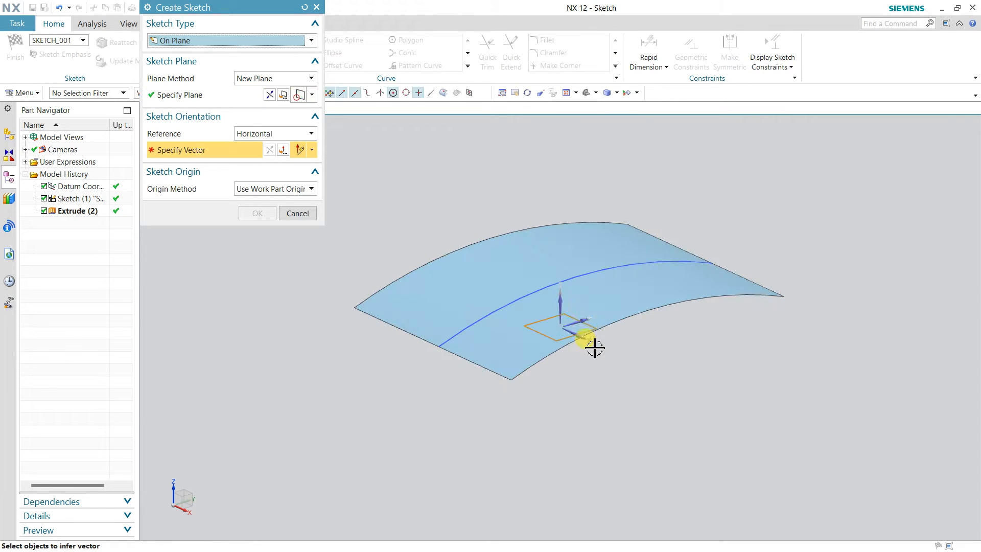
click(588, 338)
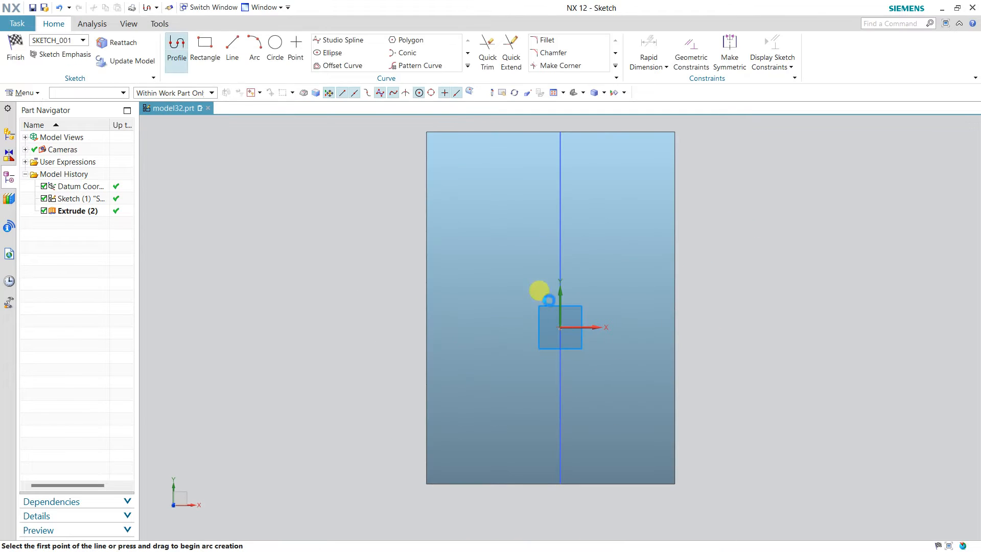
click(275, 45)
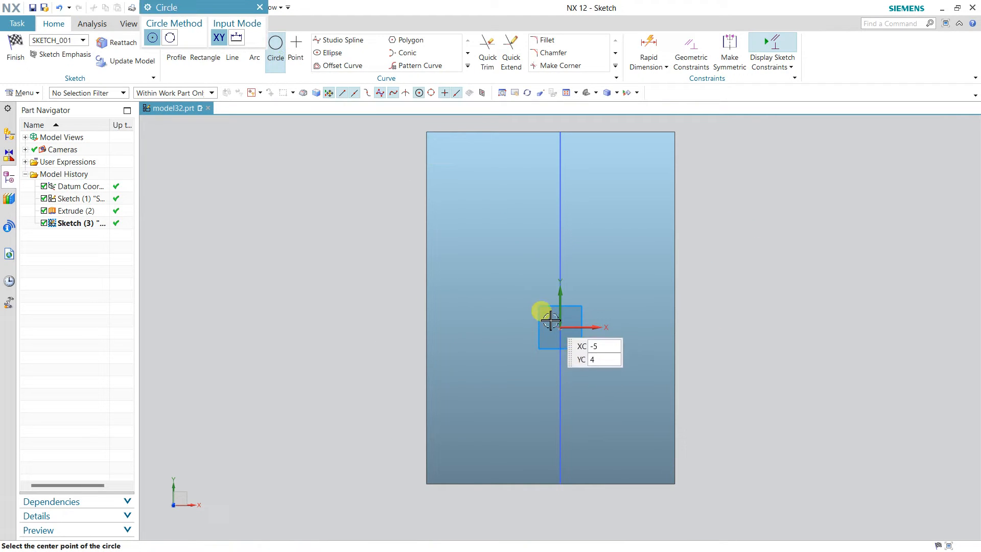
click(546, 302)
click(542, 233)
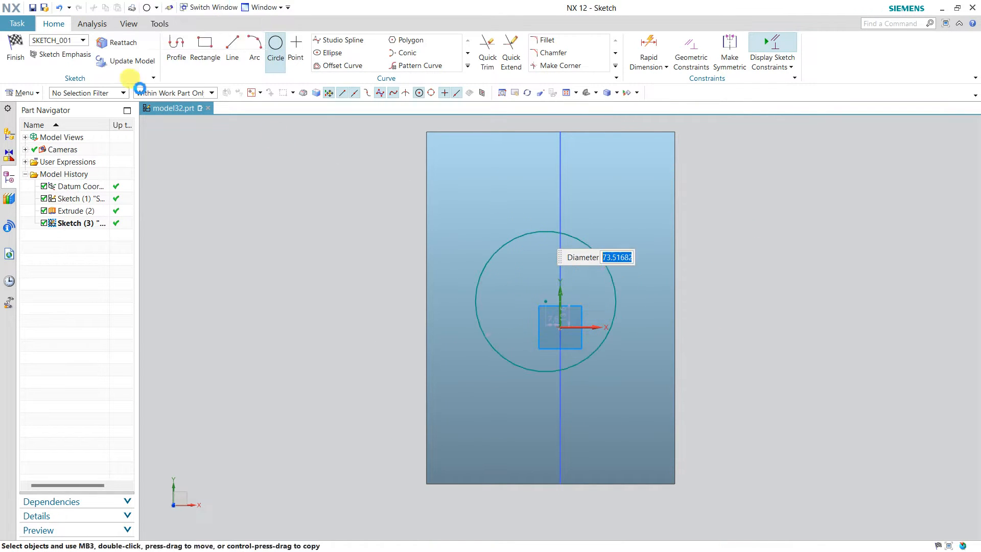
click(17, 55)
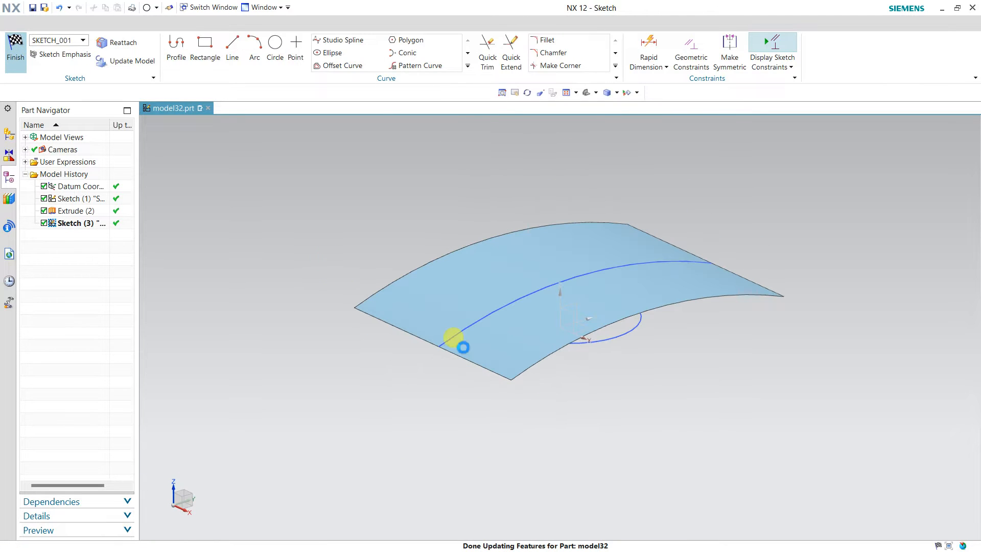
Step: Start a Project Curve operation with the sketched circle below the sheet as the curve to project
middle_drag(596, 400, 578, 421)
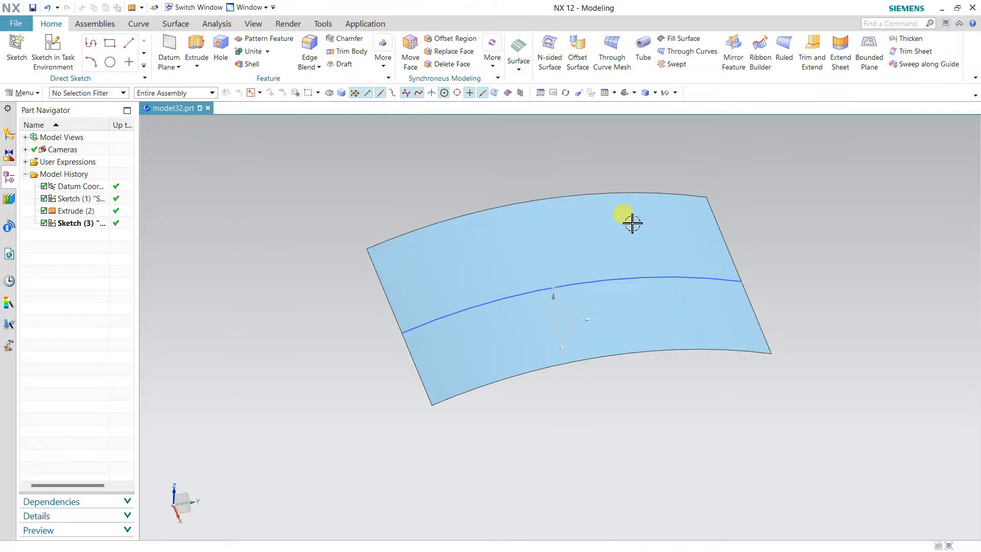
scroll(630, 217, up, 1)
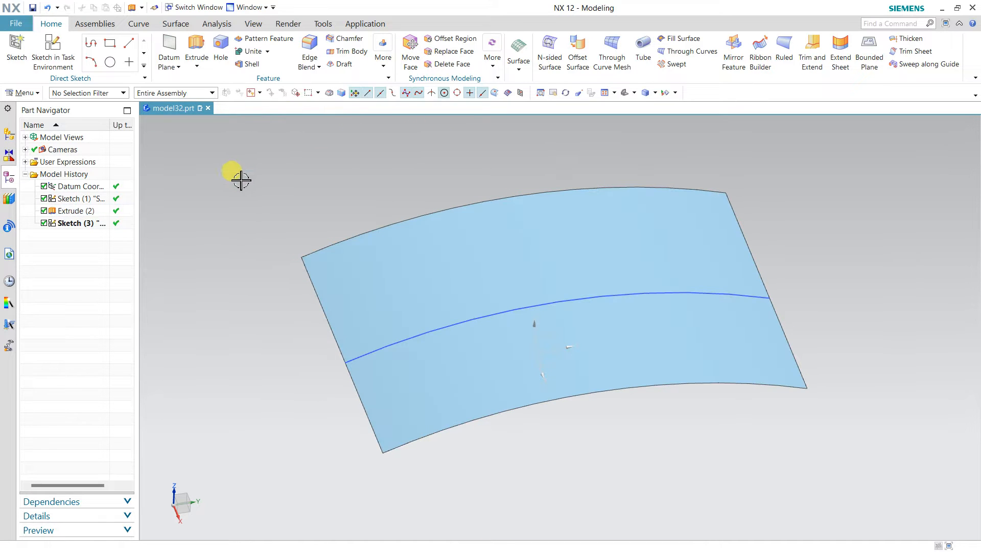
click(137, 24)
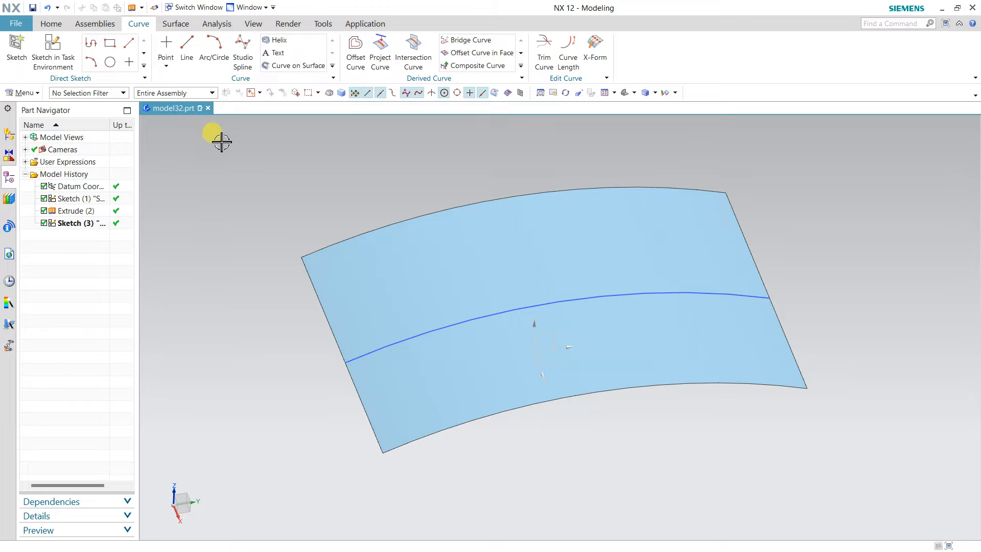
click(380, 50)
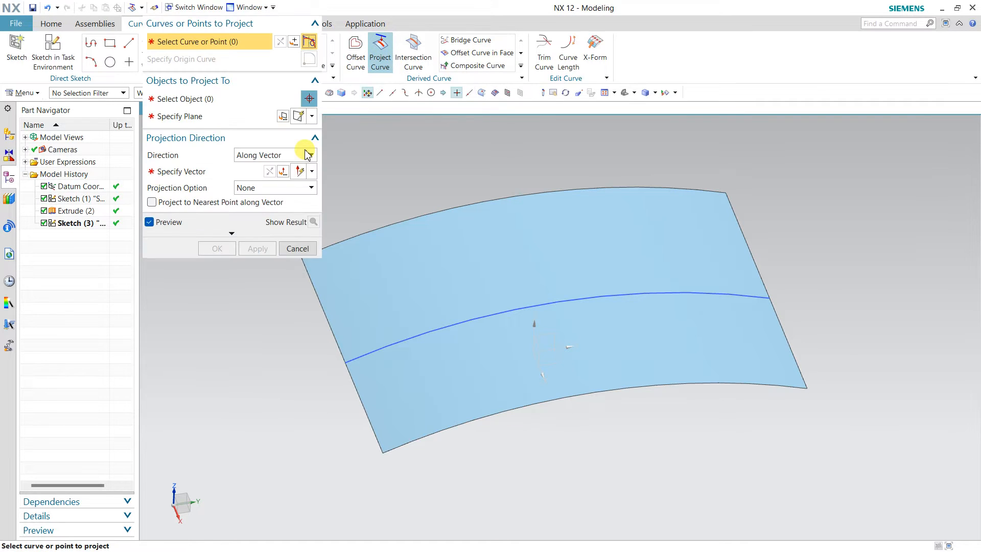
mouse_move(668, 401)
middle_down()
mouse_move(618, 403)
mouse_move(628, 348)
middle_up()
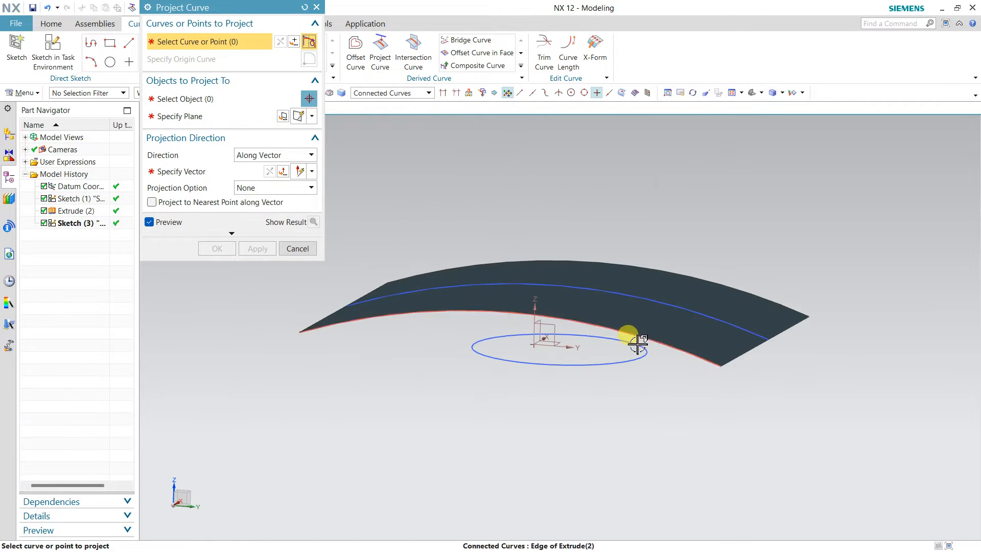
click(630, 338)
Step: Project the selected circle onto the curved sheet face along the Z axis
middle_drag(434, 145, 437, 199)
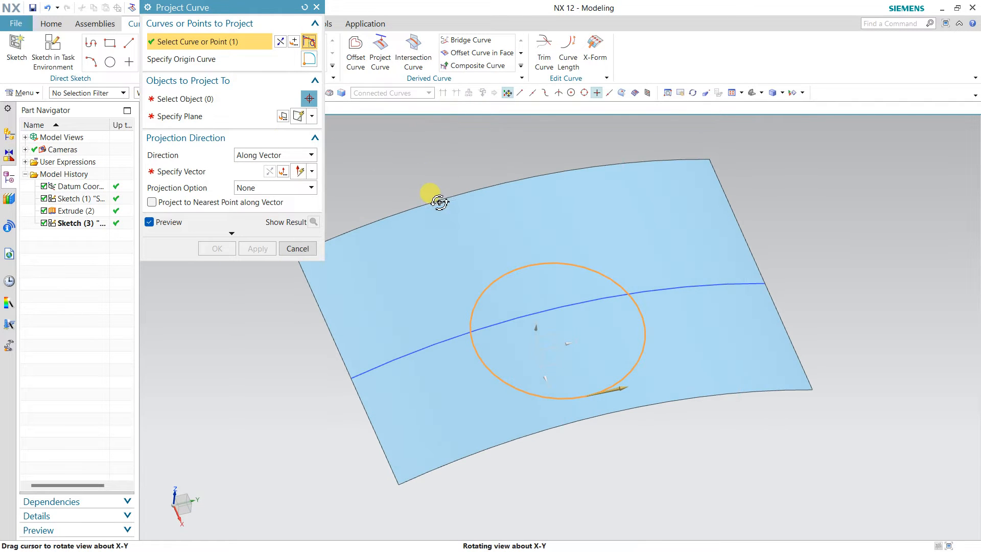
click(237, 98)
click(566, 225)
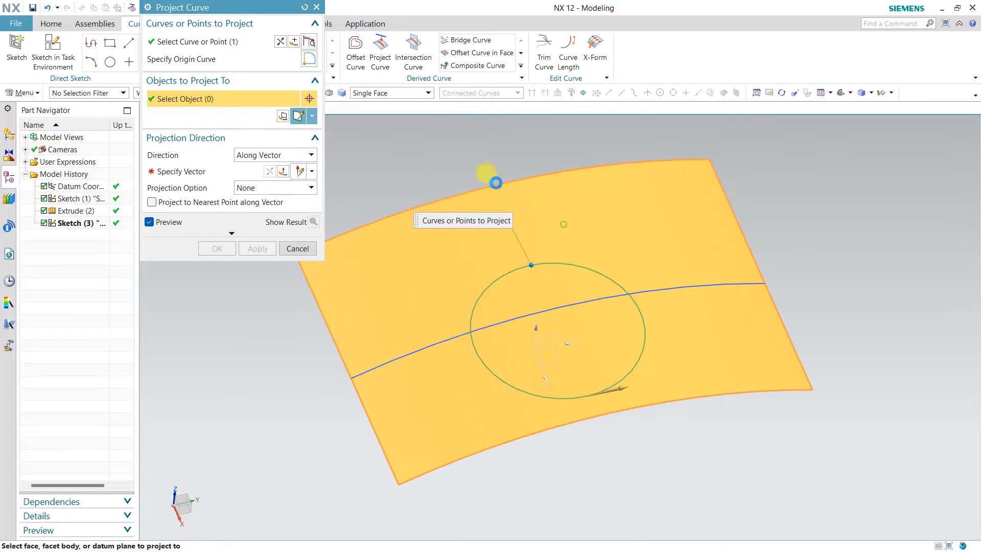
click(231, 173)
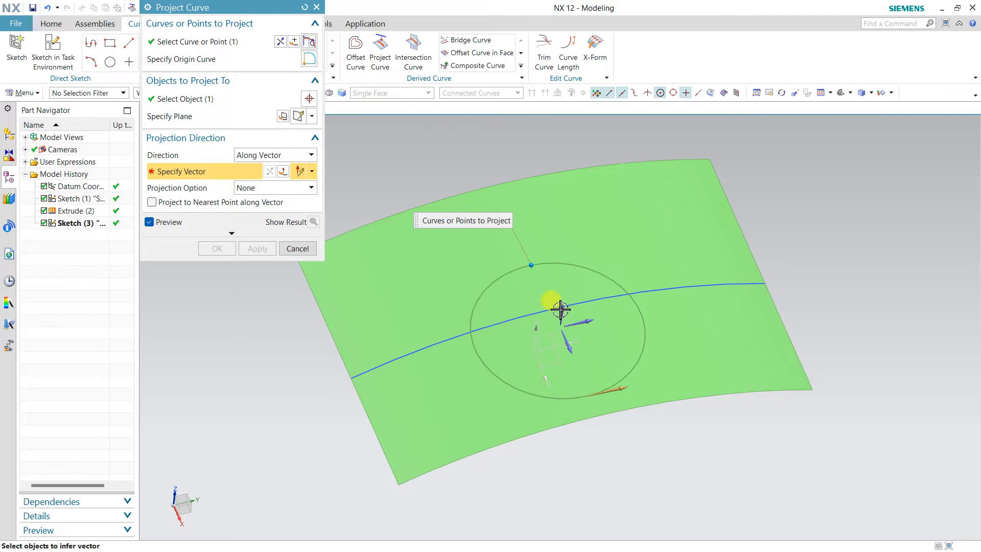
click(560, 310)
click(265, 249)
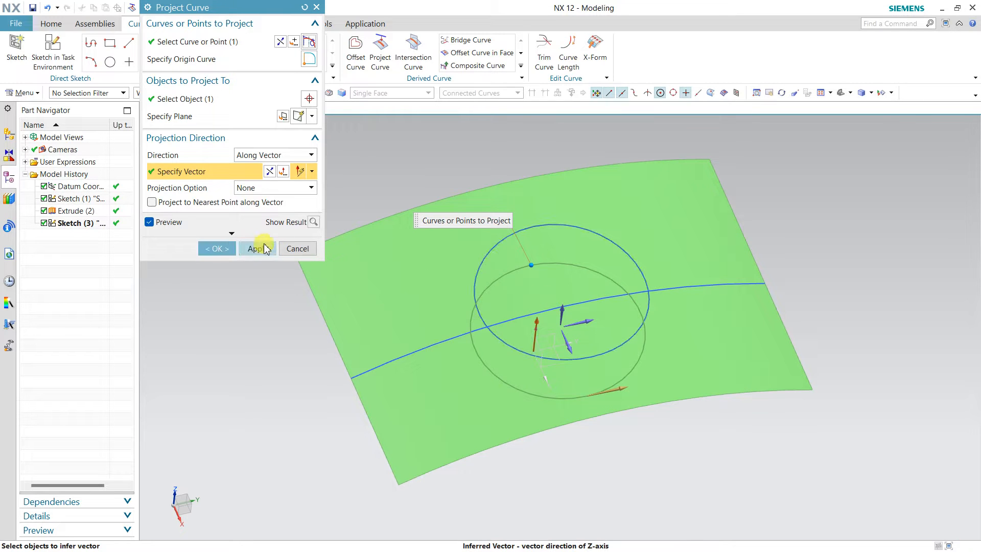
click(218, 249)
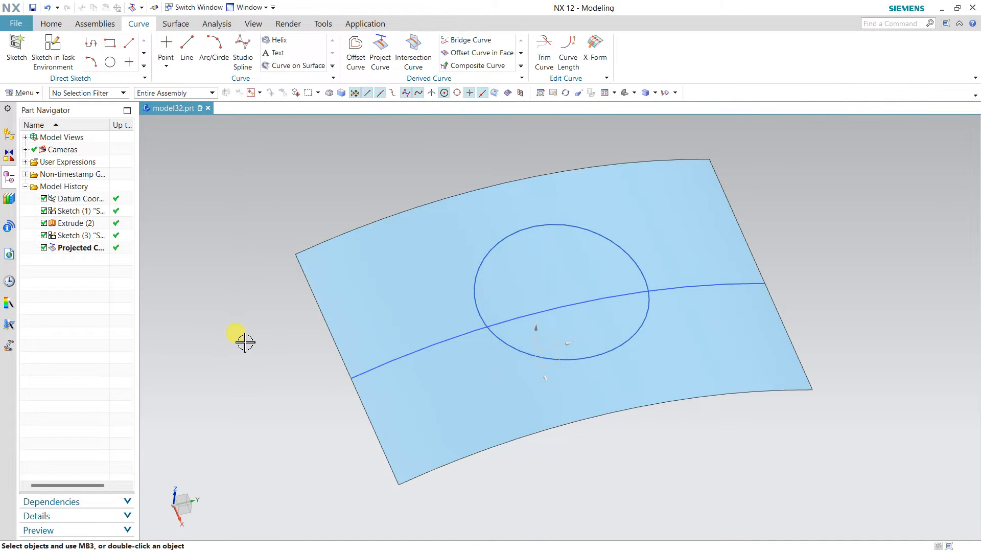
Step: Set up a Trim Sheet operation with the curved sheet as the target and the projected circle as the boundary
middle_drag(245, 339, 254, 314)
click(50, 23)
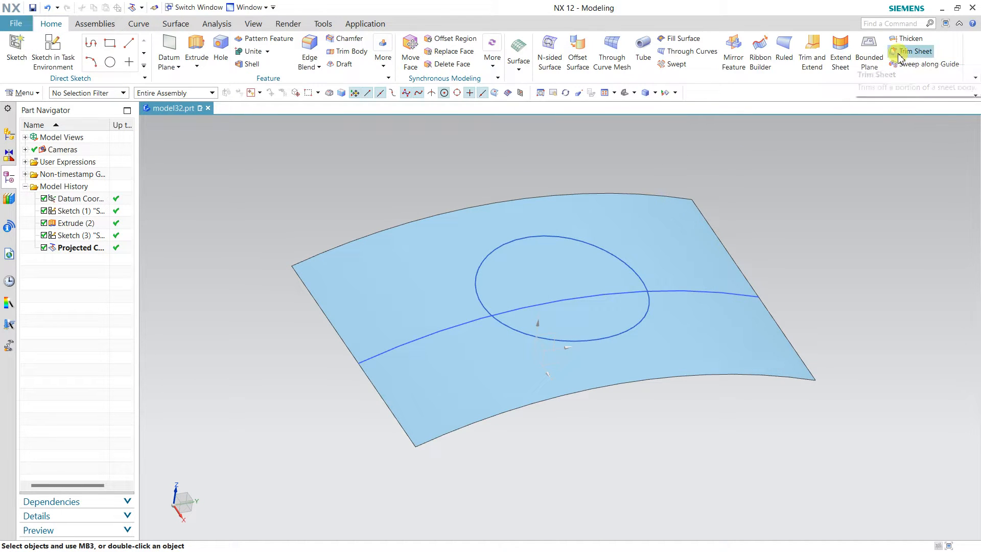
click(383, 56)
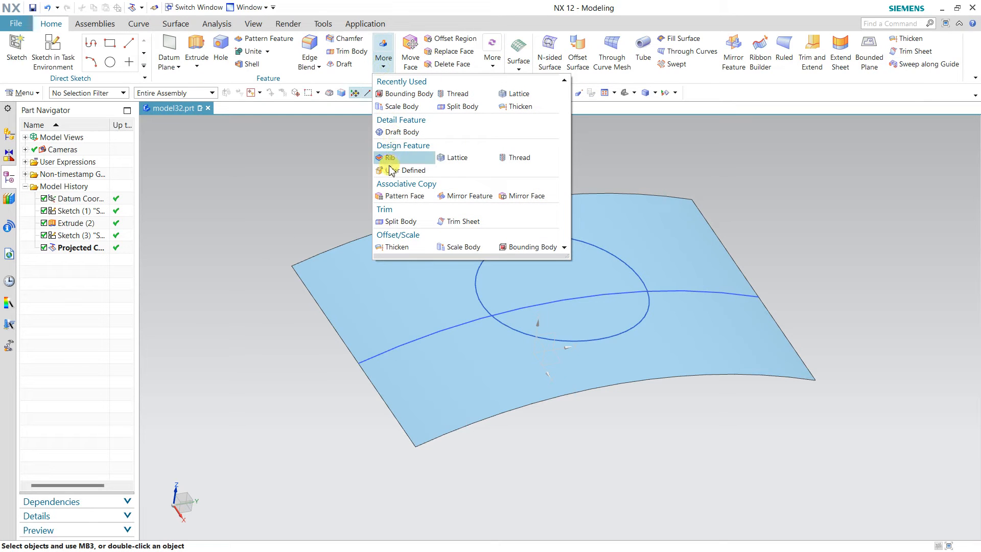
click(452, 222)
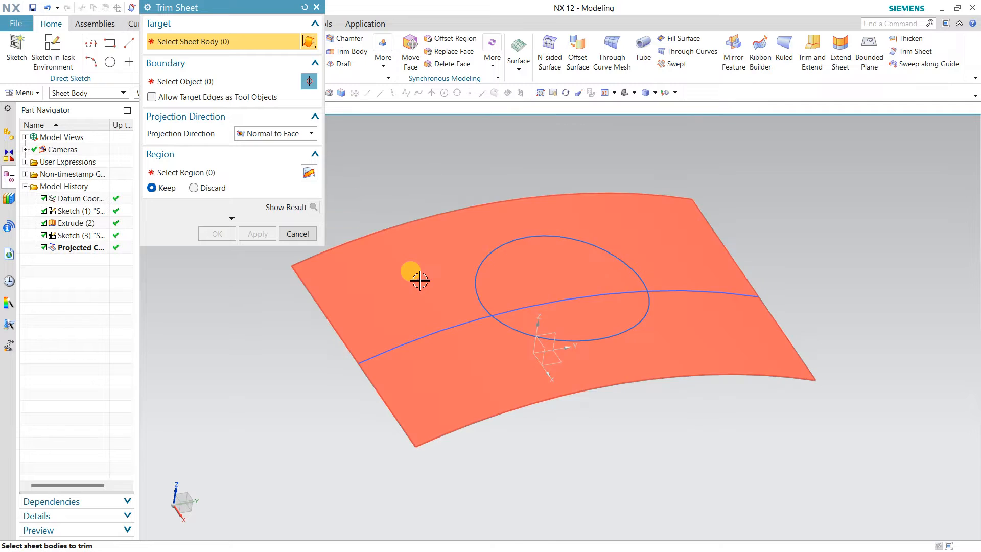
click(415, 270)
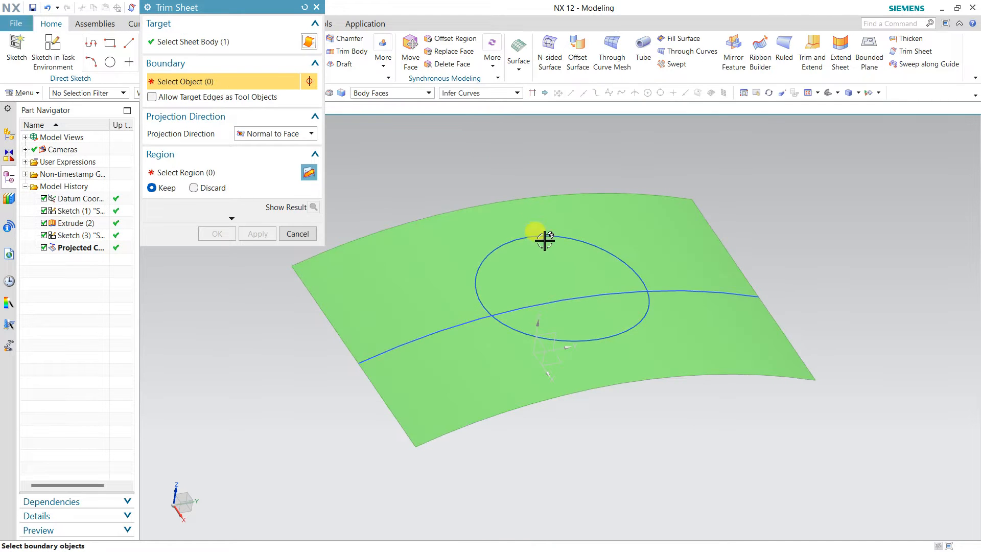
click(542, 236)
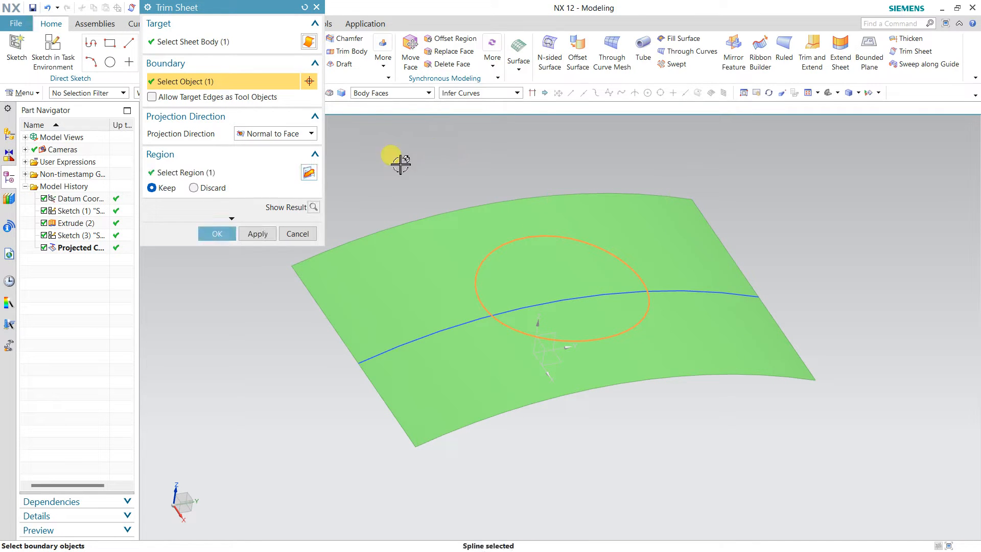
Step: Preview the trim with the selected region kept, switch the region option to Discard, and preview that result as well
click(313, 207)
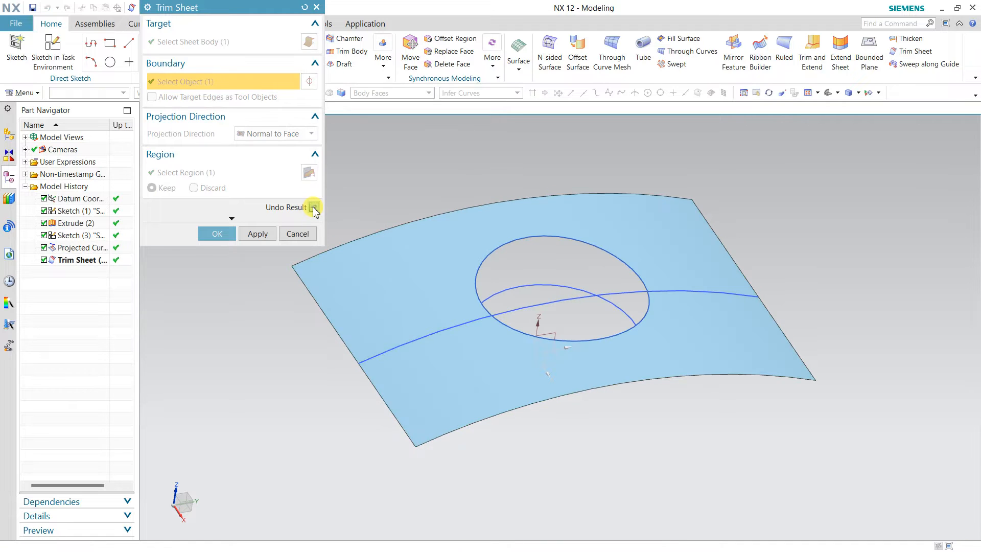
click(313, 207)
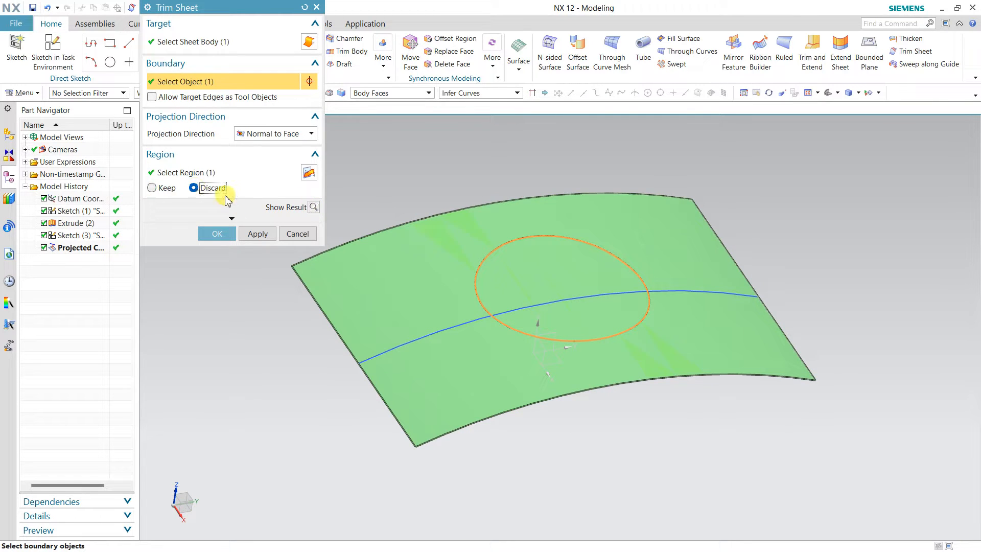
click(313, 207)
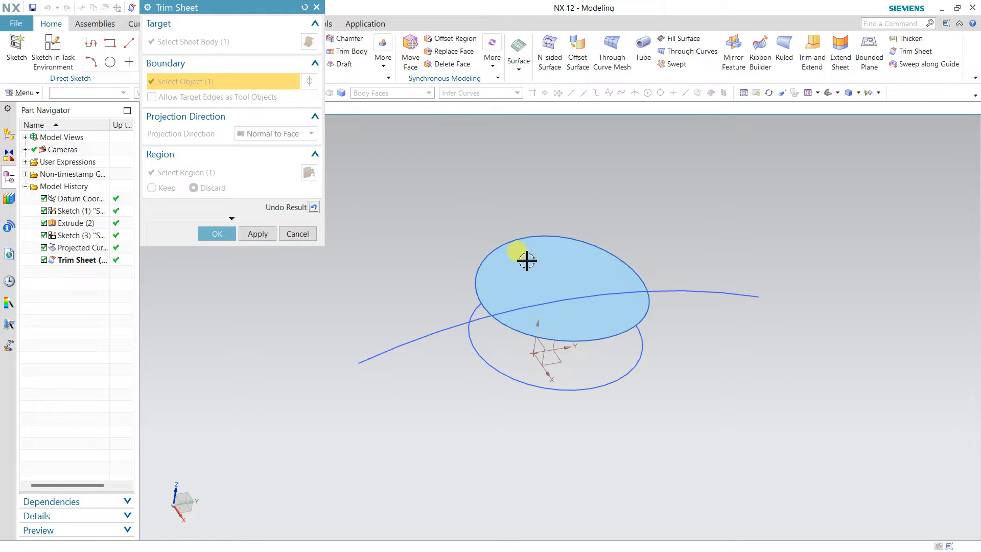
click(313, 207)
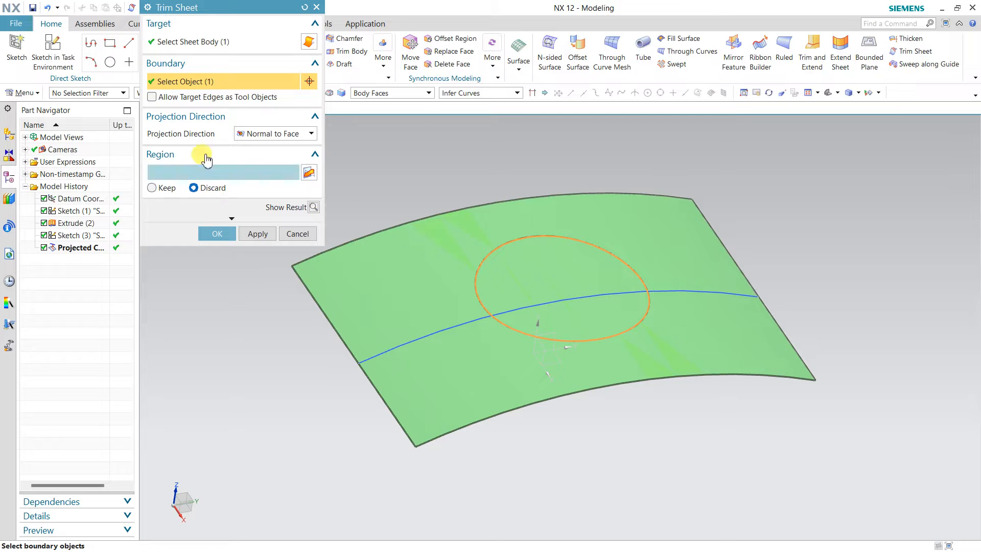
Step: Add the sketched arc through the sheet's middle to the trim boundary, and preview the result with the region discarded and kept
click(471, 323)
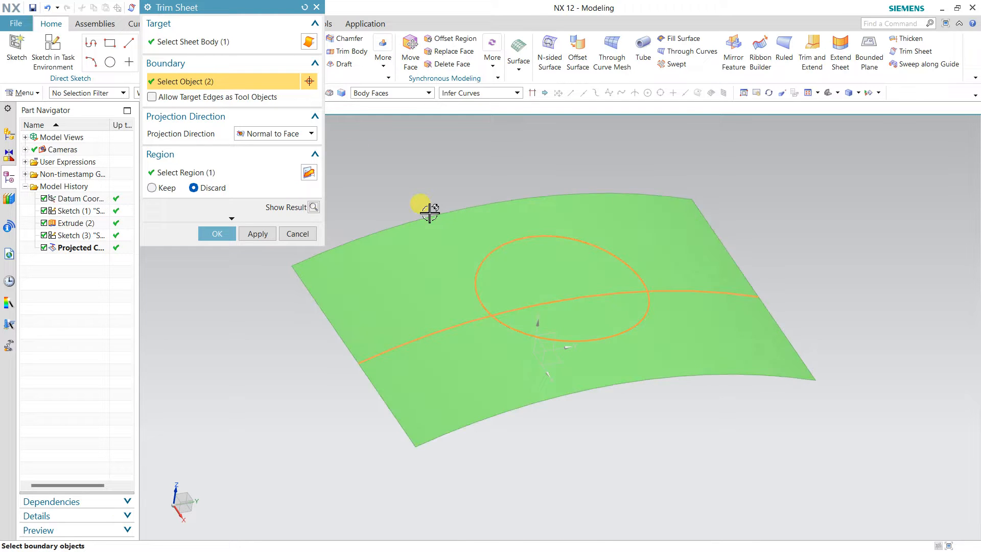
click(313, 208)
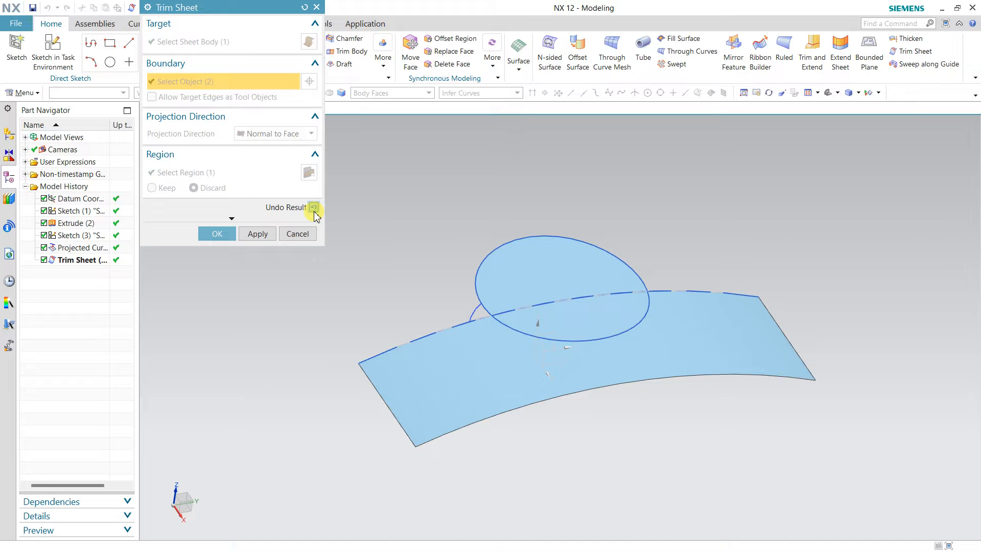
click(313, 208)
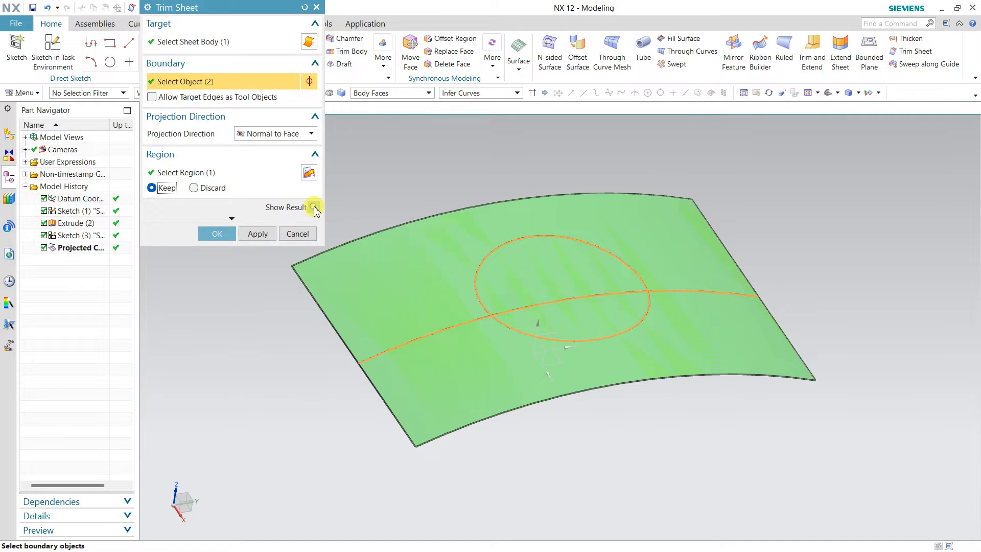
click(313, 208)
middle_drag(435, 193, 462, 205)
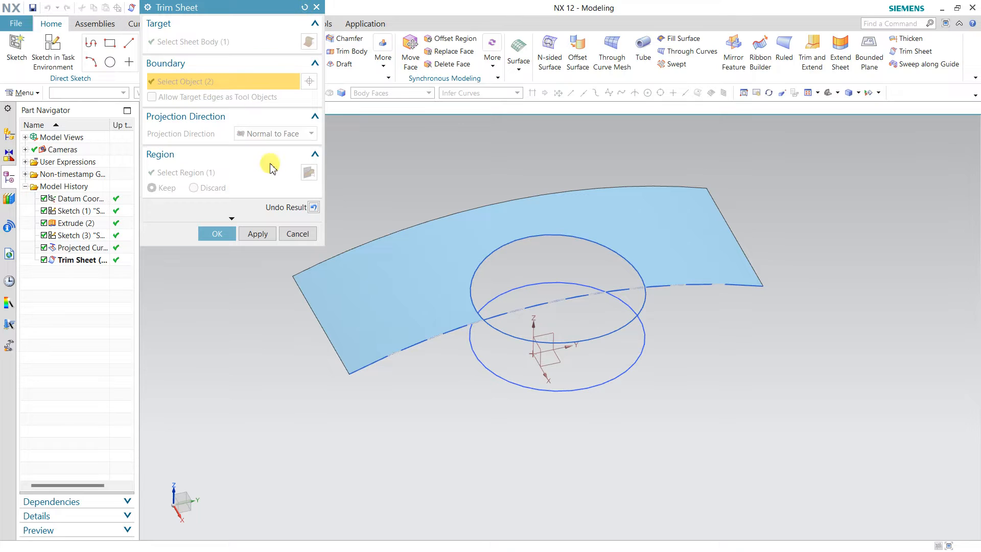
click(313, 207)
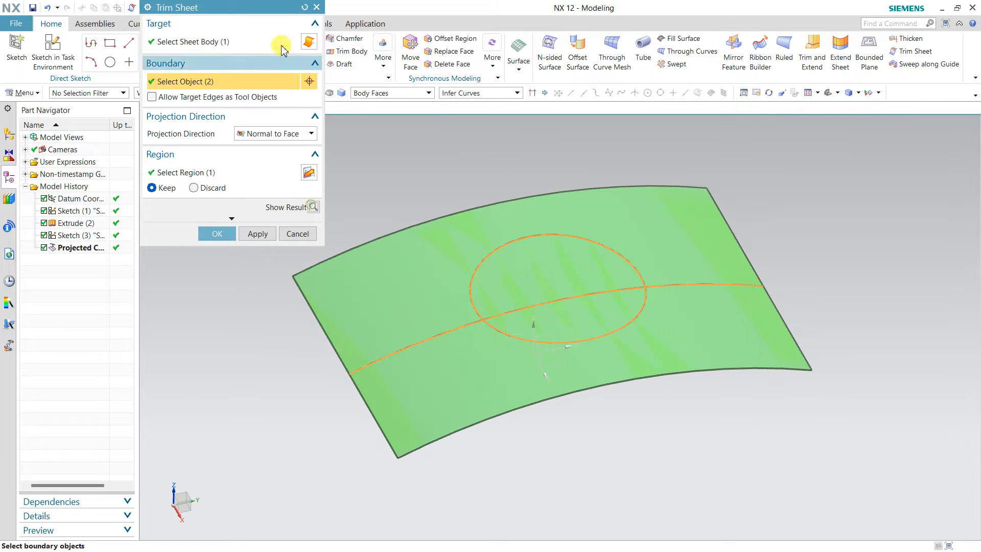
Step: Reset the Trim Sheet settings, select the curved sheet and the XZ datum plane as boundary, and preview the trim with Keep
click(303, 7)
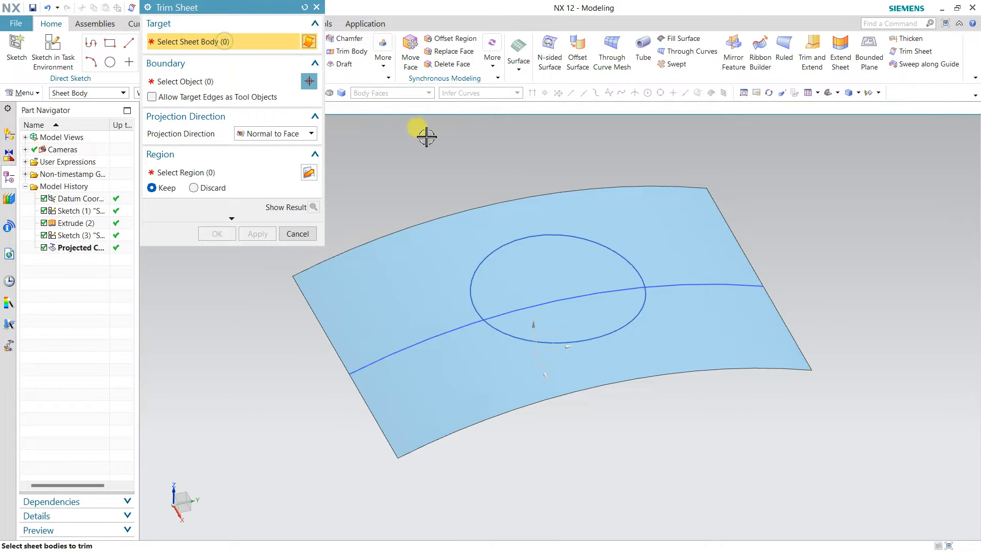
click(389, 263)
click(237, 82)
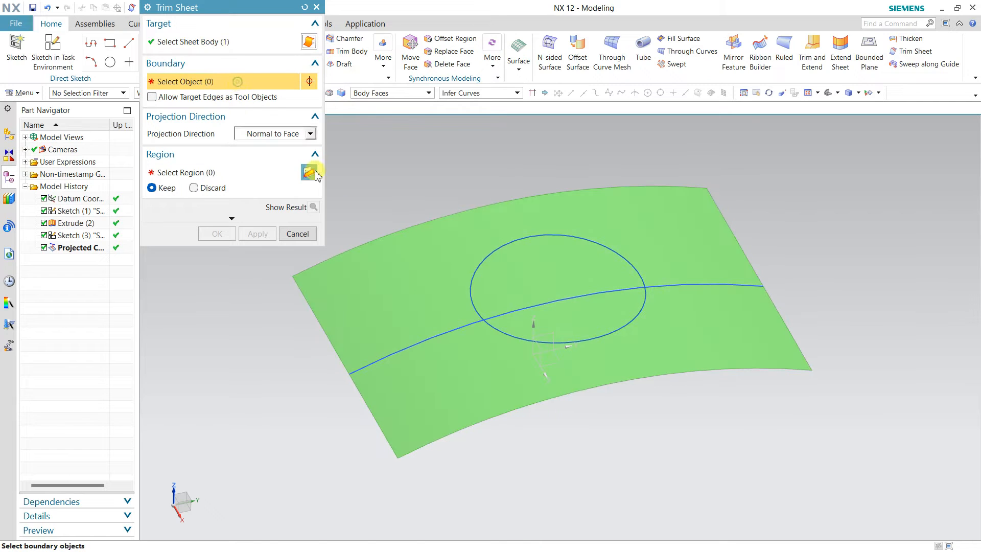
click(542, 352)
click(313, 207)
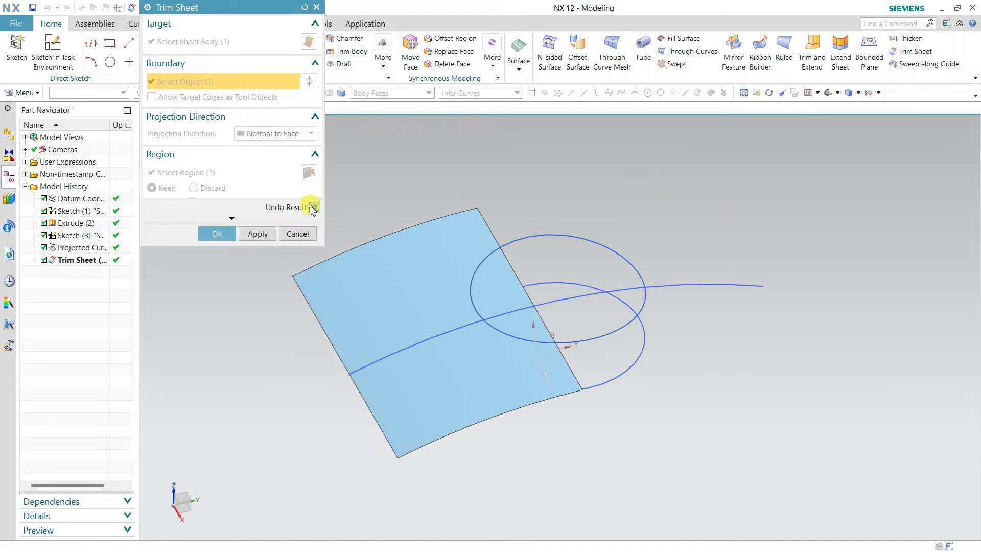
click(313, 207)
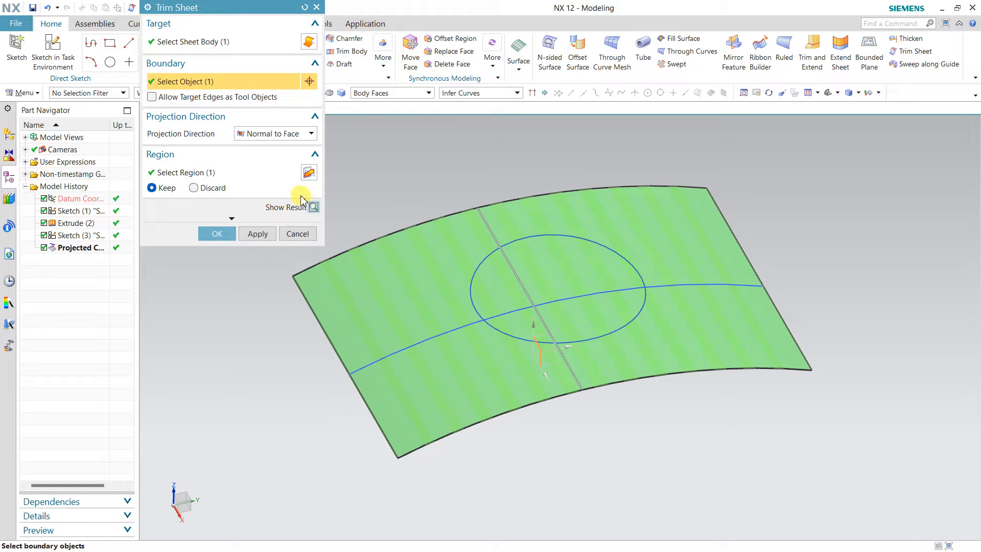
Step: Add the projected circle to the datum plane boundary and preview the combined trim with the selected region kept
click(477, 267)
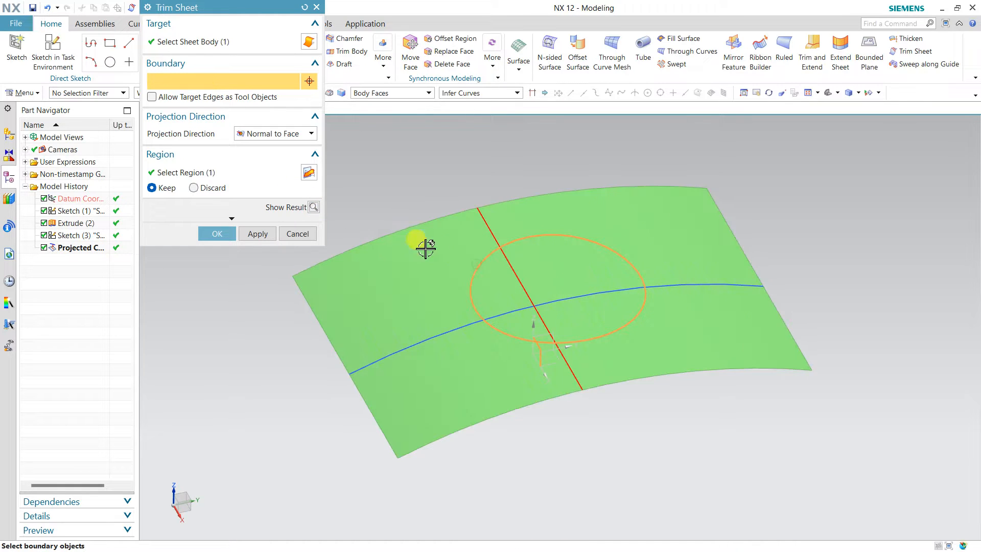
click(313, 207)
middle_drag(382, 215, 420, 238)
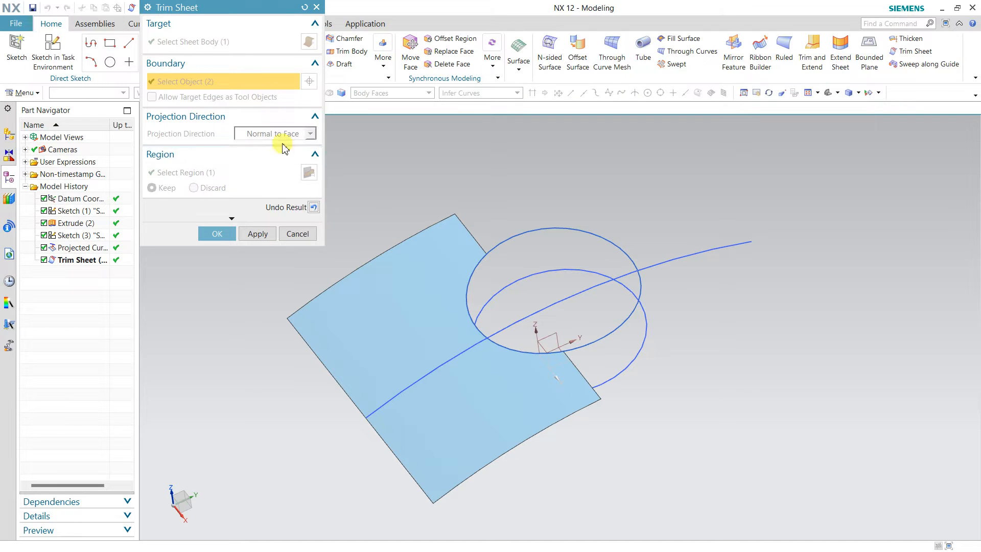
click(315, 207)
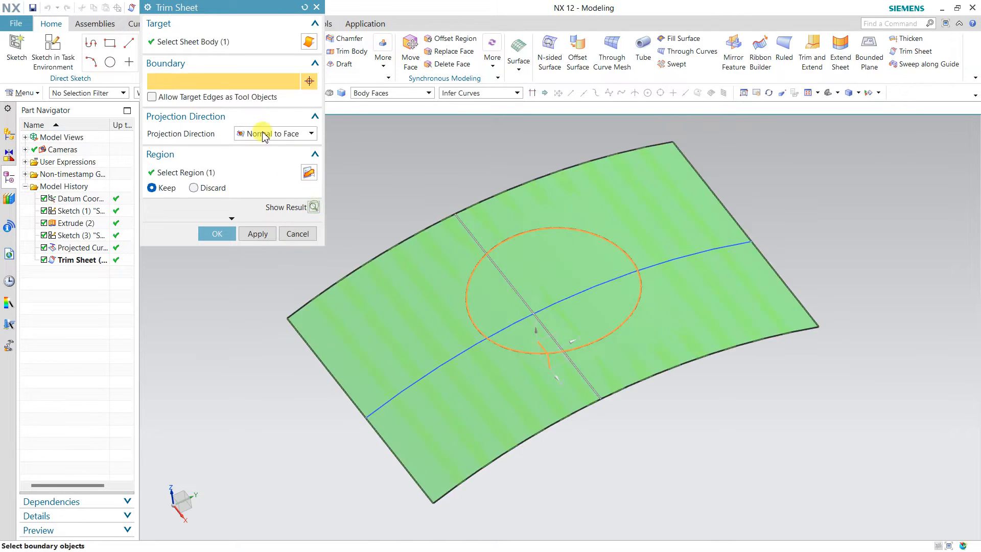
Step: Add the sketched arc as a third trim boundary, preview the kept region, and cancel Trim Sheet
click(469, 347)
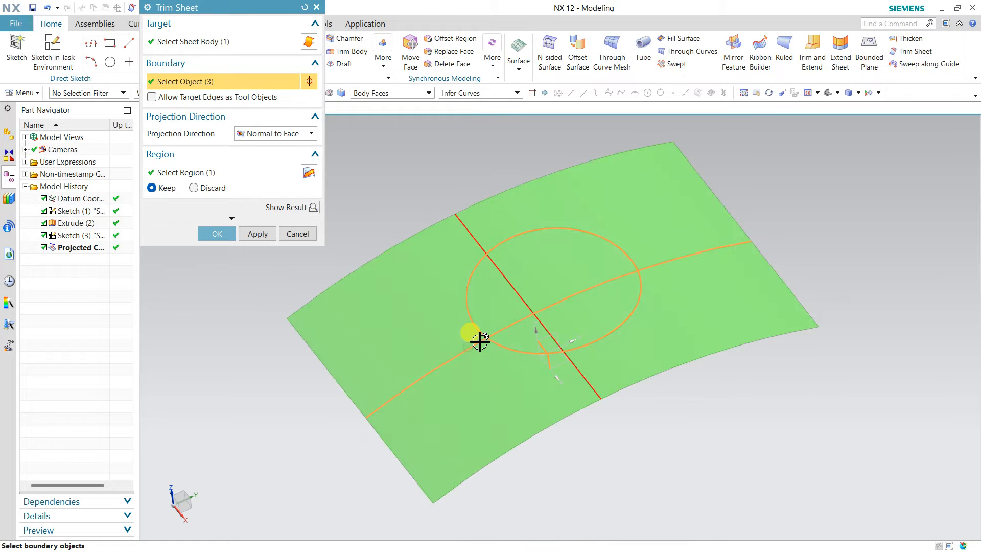
click(313, 207)
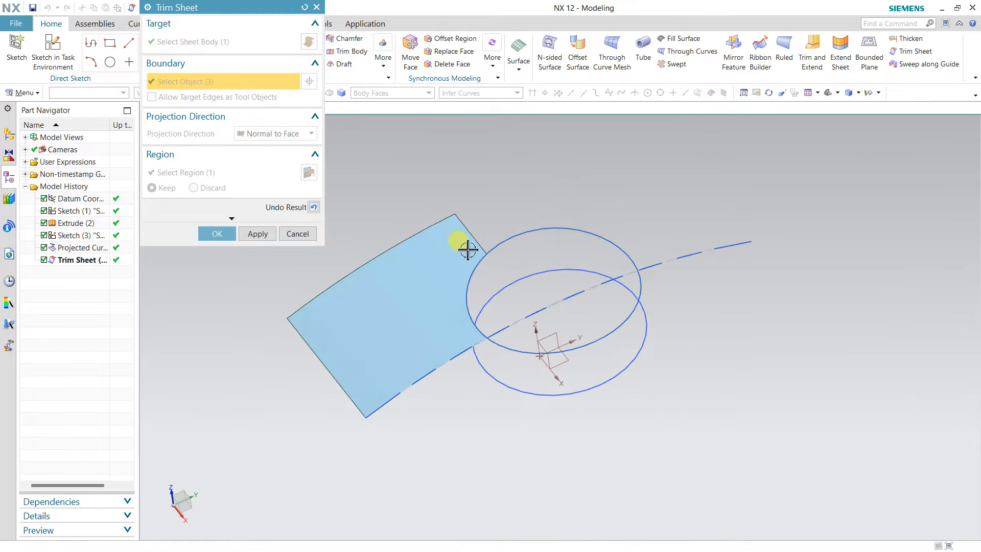
middle_drag(381, 374, 390, 354)
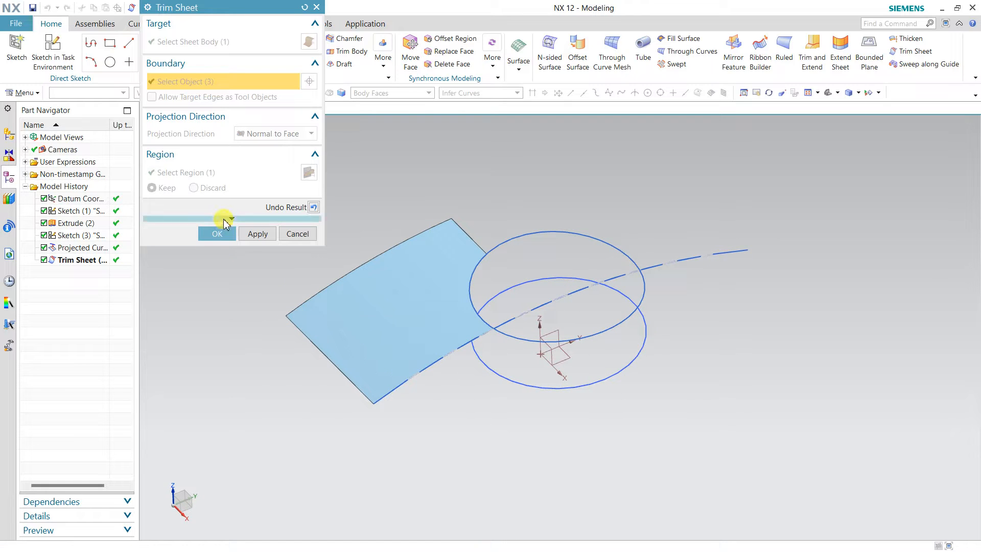
click(296, 235)
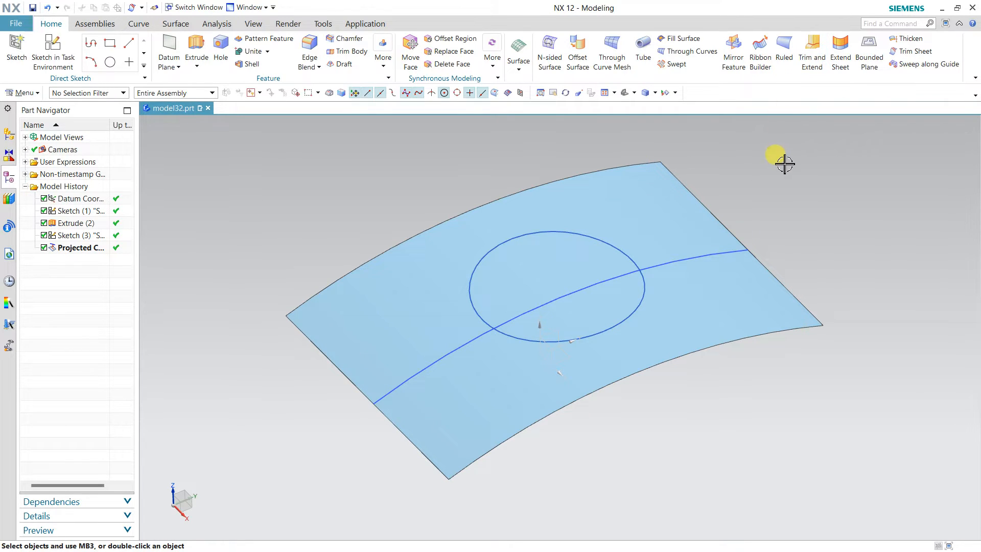
Step: Try a Trim and Extend of the Until Selected type on the curved sheet with the YZ datum plane as the tool
click(805, 61)
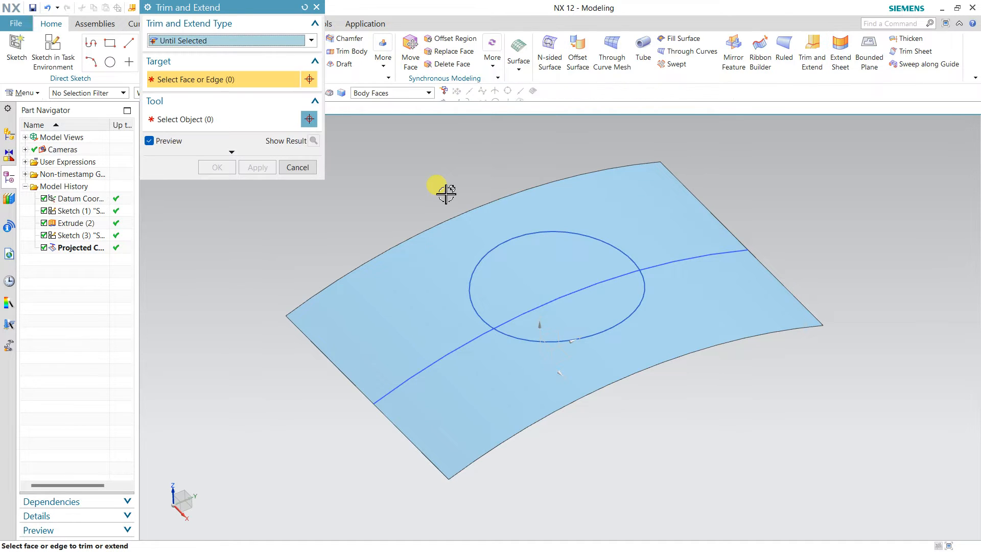
click(232, 42)
click(233, 53)
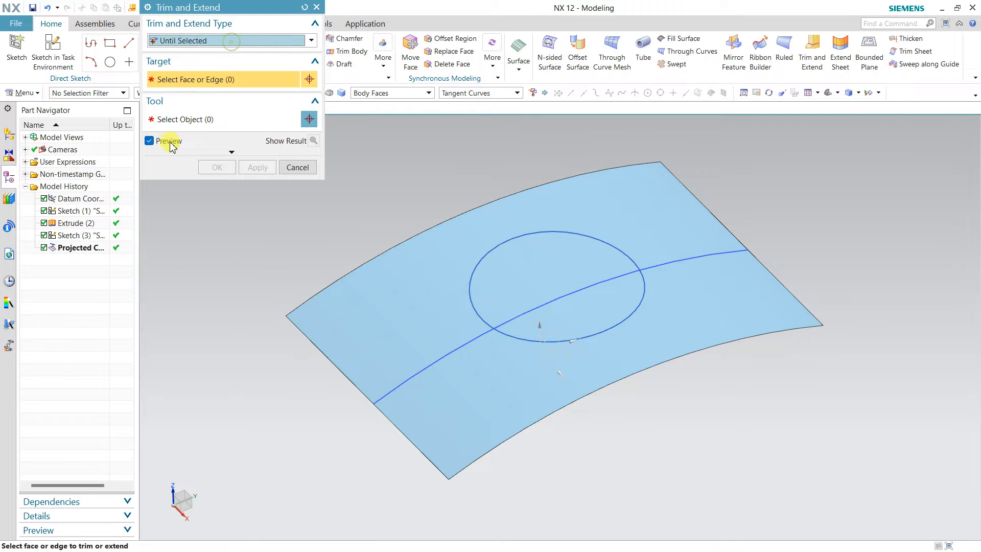
click(388, 276)
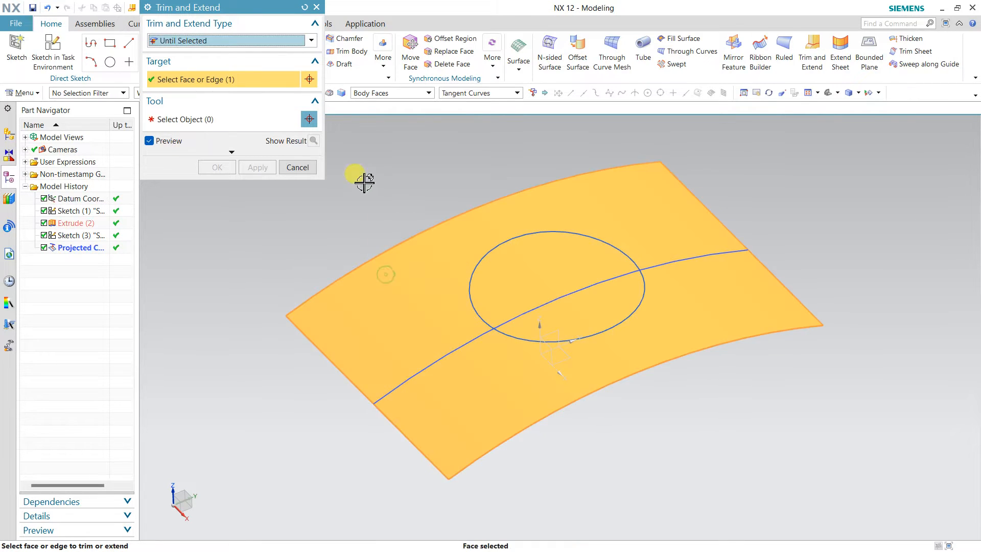
click(213, 119)
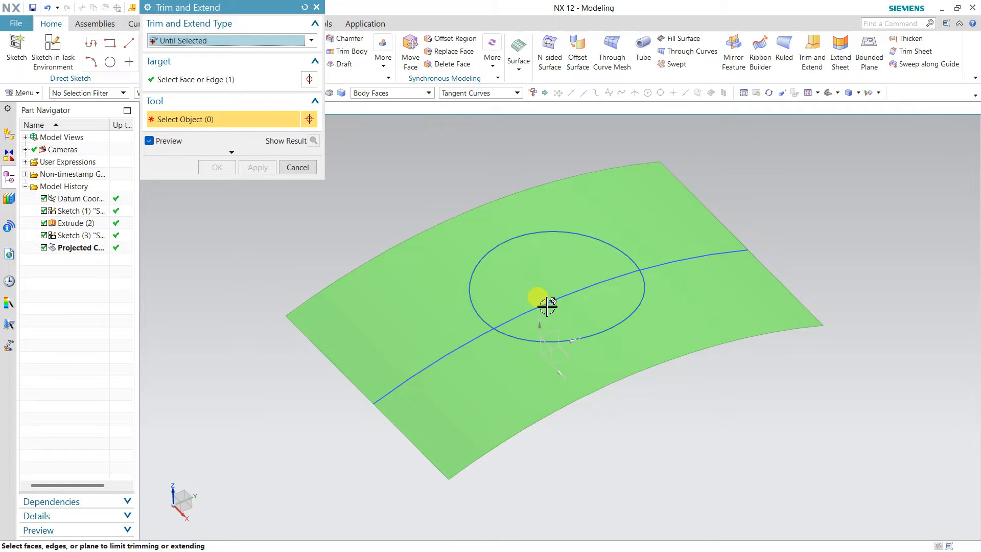
click(553, 335)
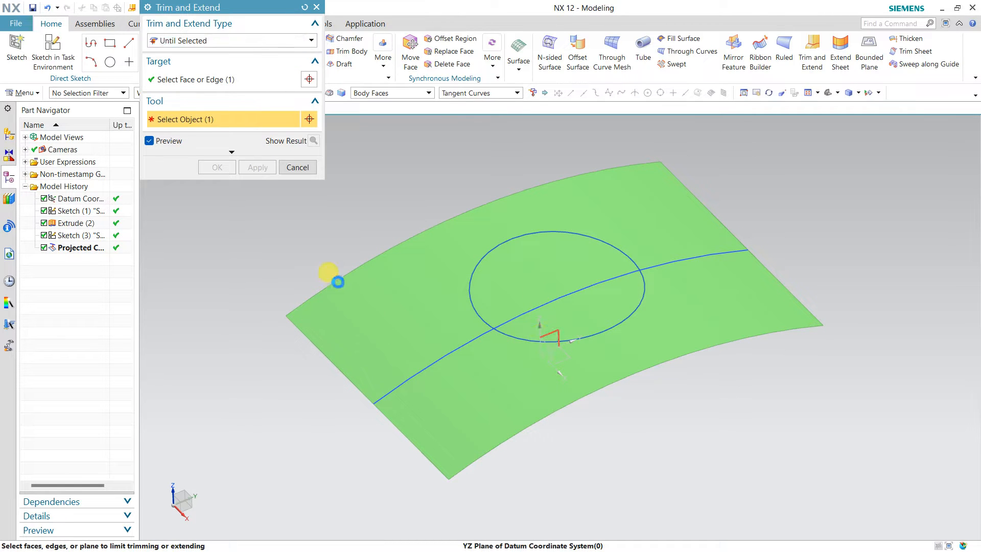
mouse_move(335, 230)
middle_down()
mouse_move(369, 200)
mouse_move(355, 213)
mouse_move(359, 254)
mouse_move(340, 217)
middle_up()
click(296, 187)
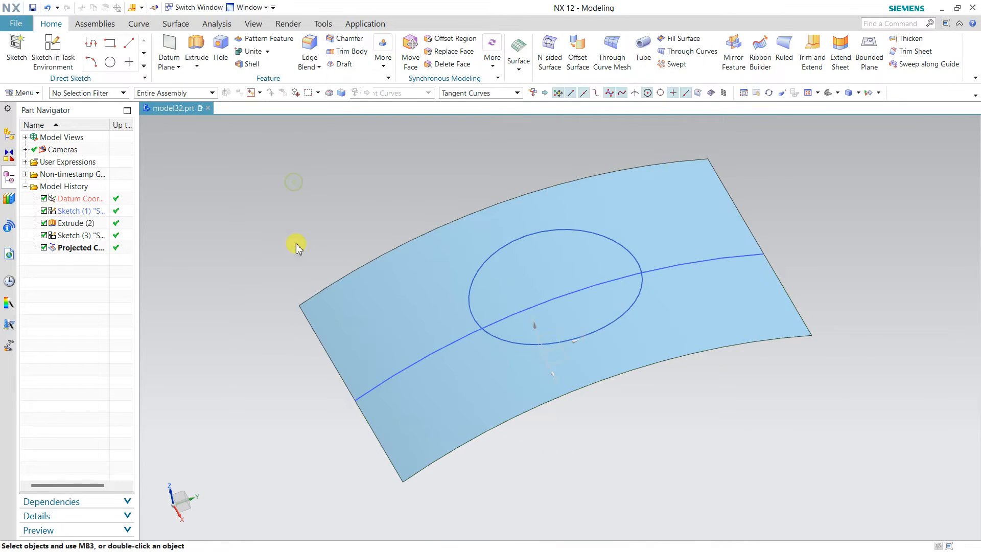
Step: Extrude the sketched circle below the curved sheet from -70 mm to 60 mm with the body type set to Sheet
middle_drag(296, 241, 307, 221)
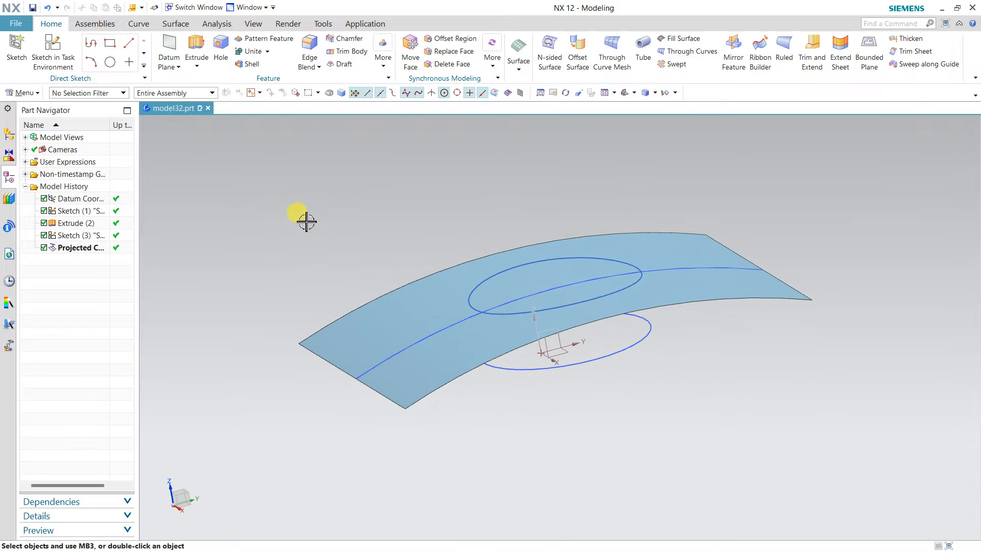
click(196, 45)
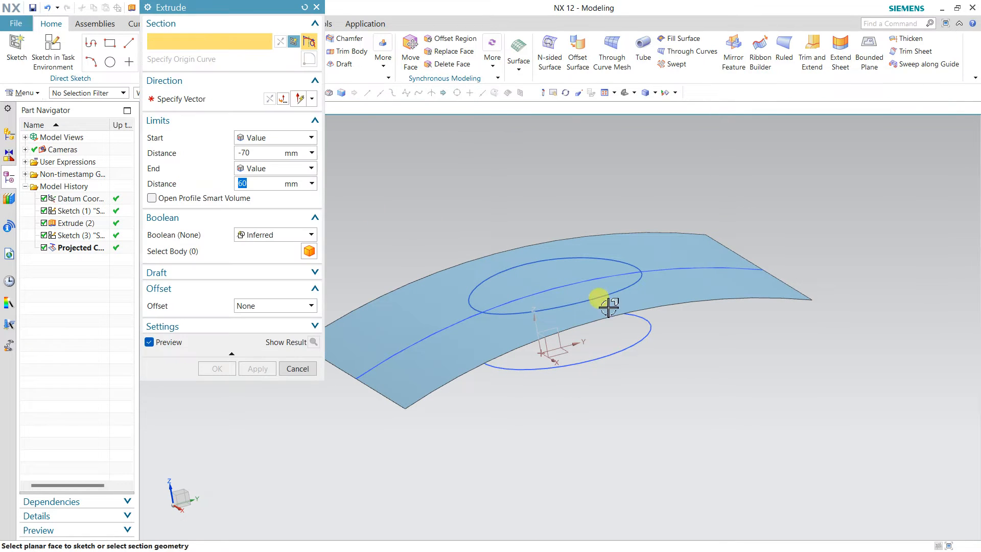
click(620, 352)
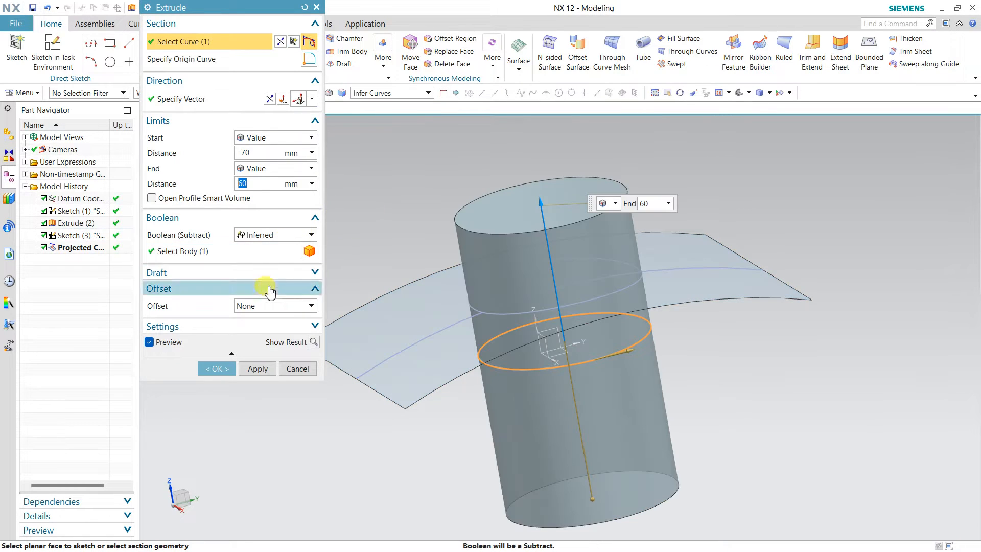
click(263, 326)
click(263, 343)
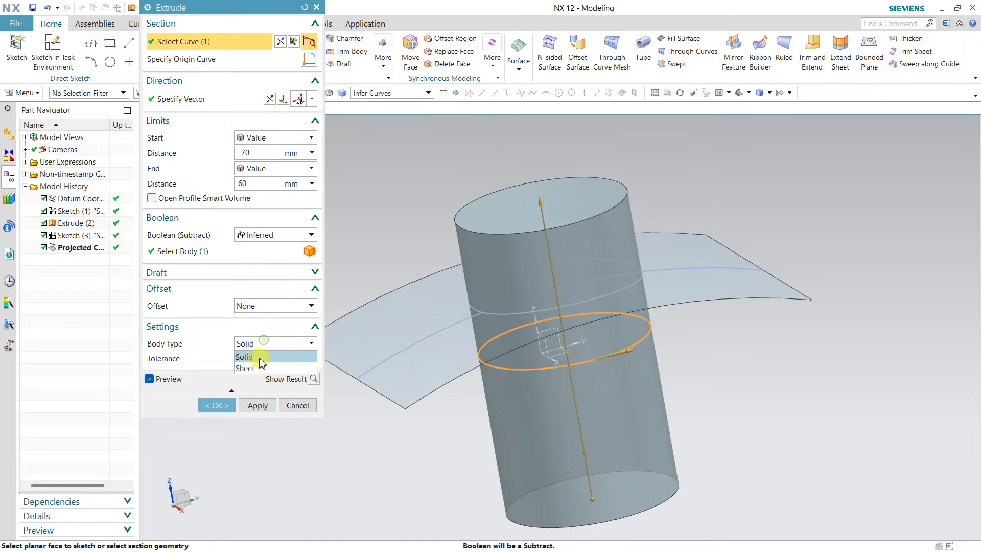
click(257, 369)
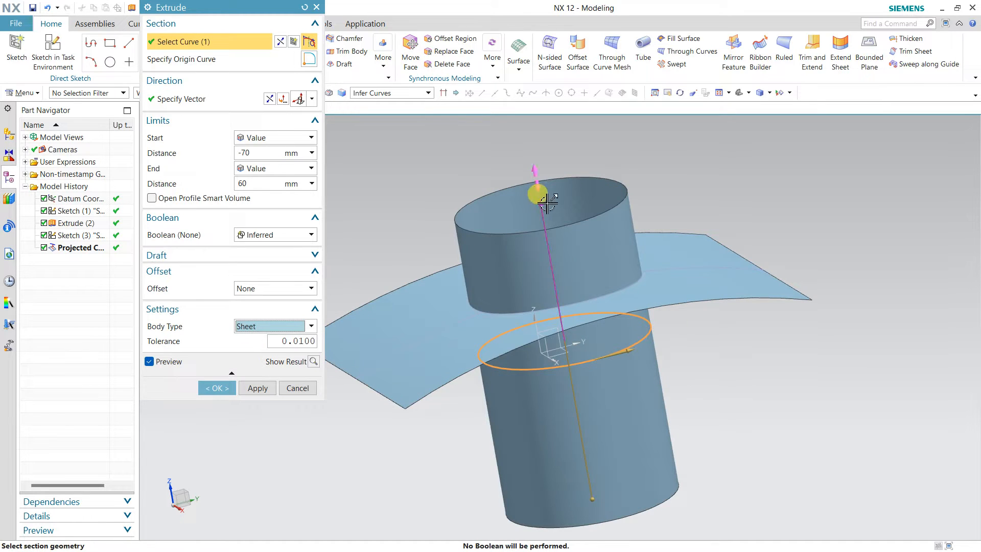
click(217, 387)
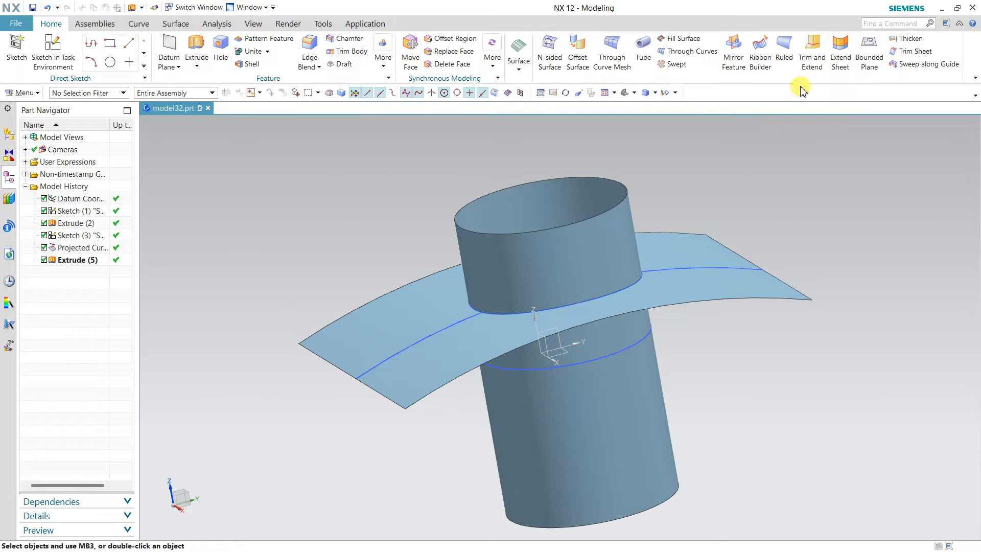
Step: Try Trim and Extend on the cylindrical sheet with the curved sheet as the tool, preview the result, and cancel the operation
click(812, 54)
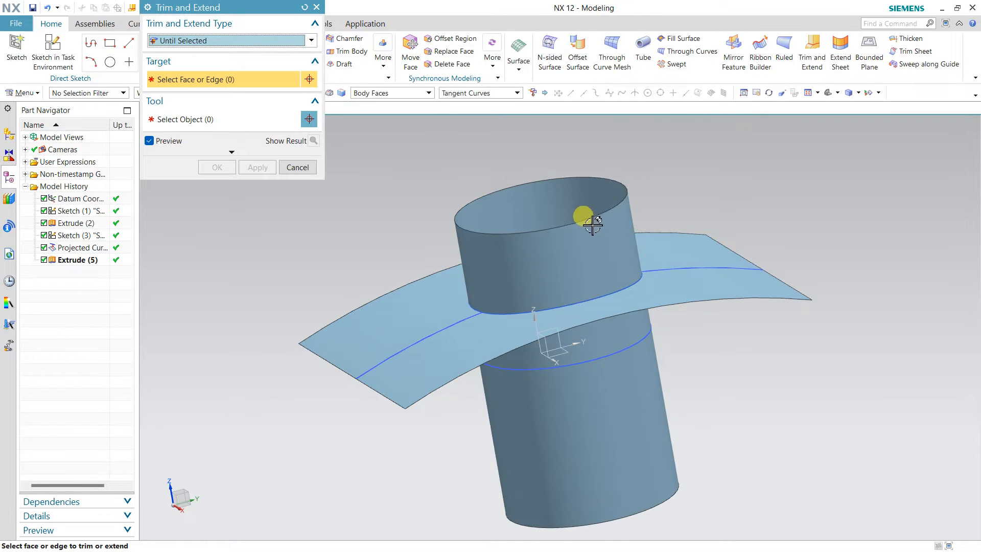
click(568, 233)
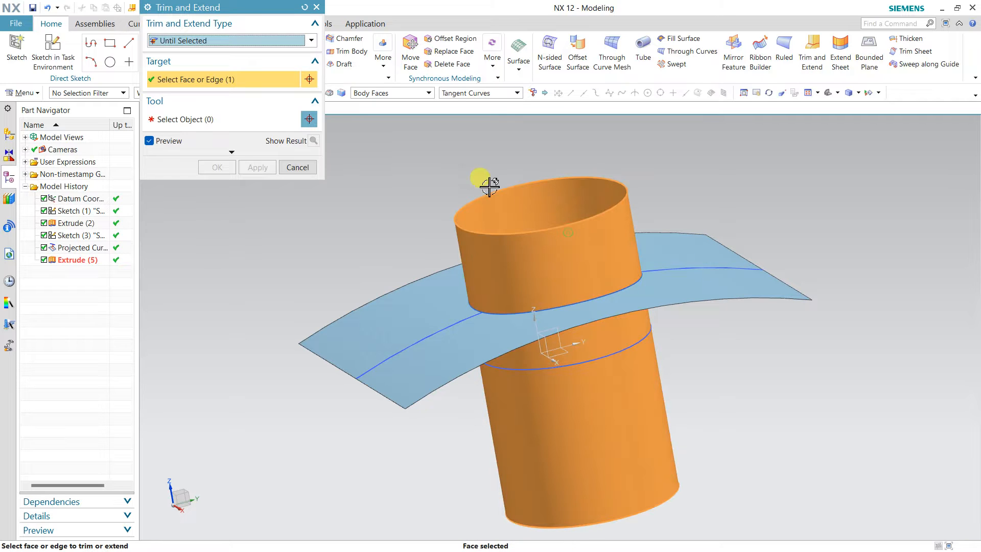
click(208, 125)
click(414, 304)
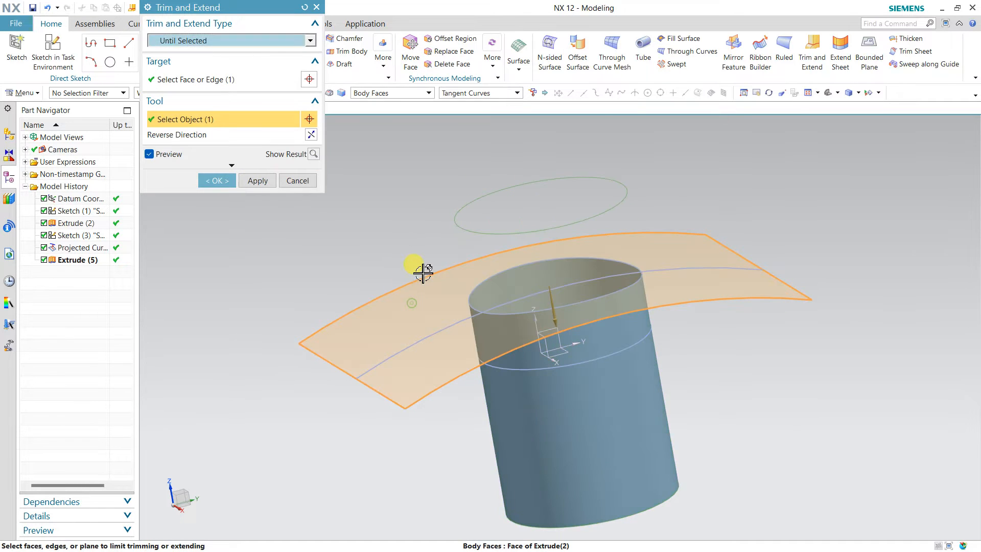
middle_drag(416, 271, 364, 213)
click(310, 155)
click(298, 181)
Step: Edit the cylindrical sheet's extrusion and set its end distance to 0 mm
click(606, 427)
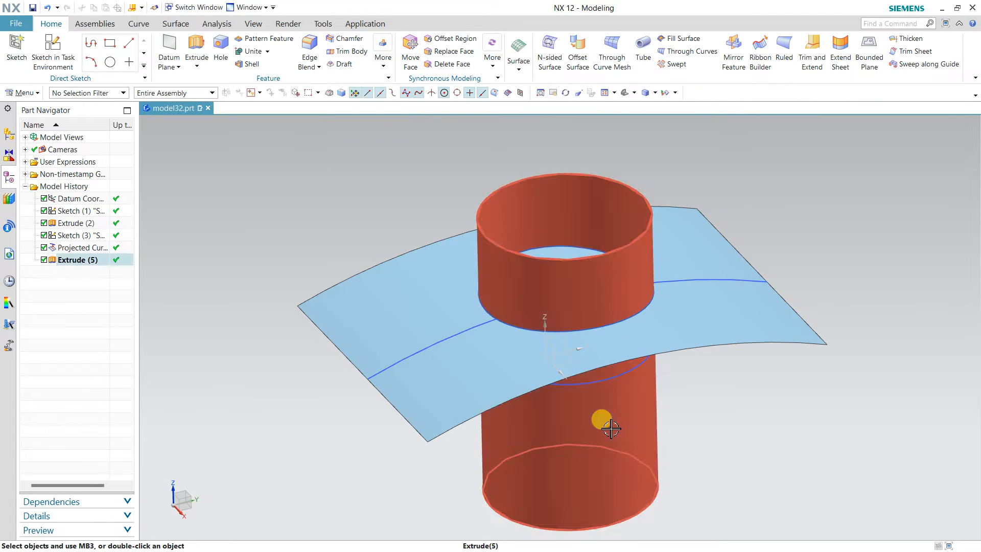
double_click(582, 389)
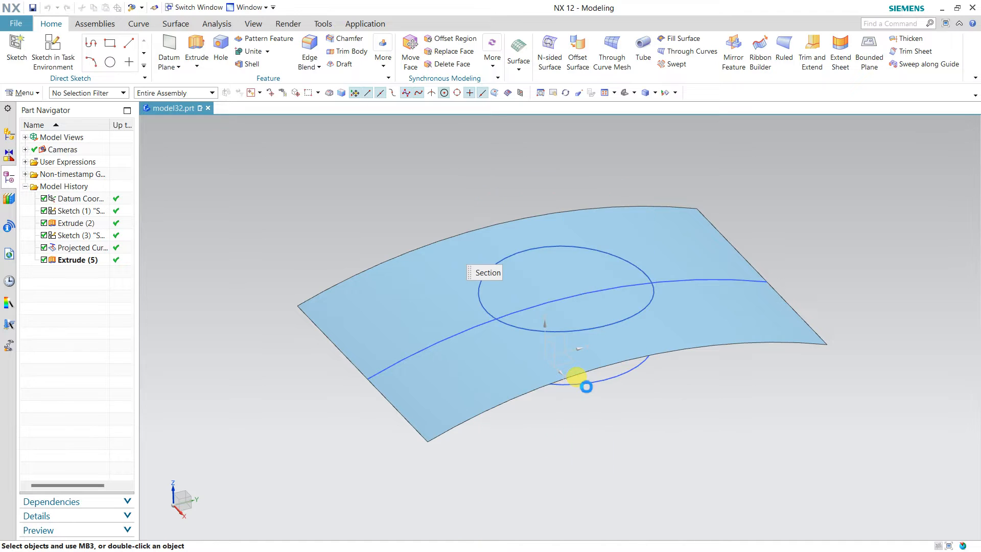
double_click(266, 183)
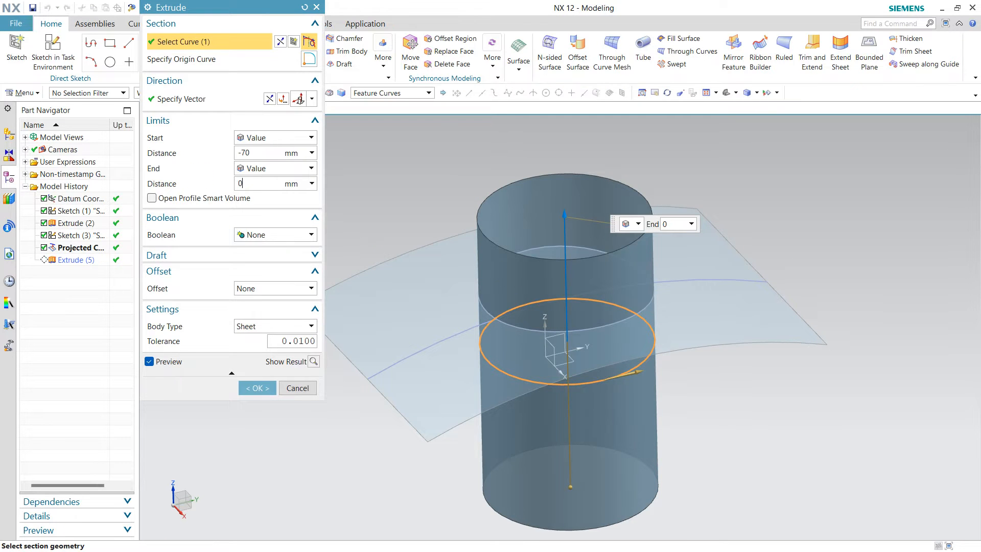
text(0)
key(Return)
click(257, 388)
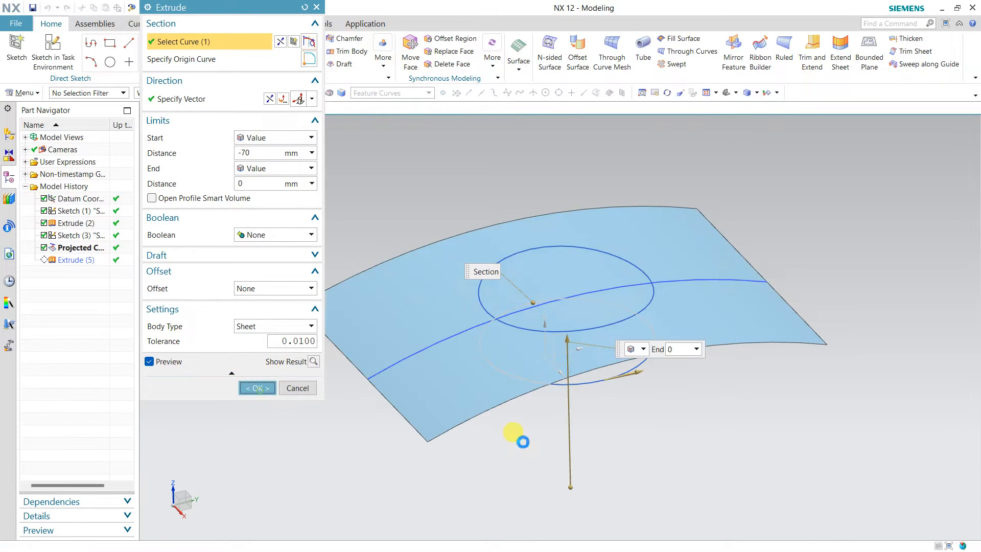
Step: Try an Until Selected Trim and Extend on the cylindrical sheet's face with the curved sheet as the tool
middle_drag(760, 471, 743, 427)
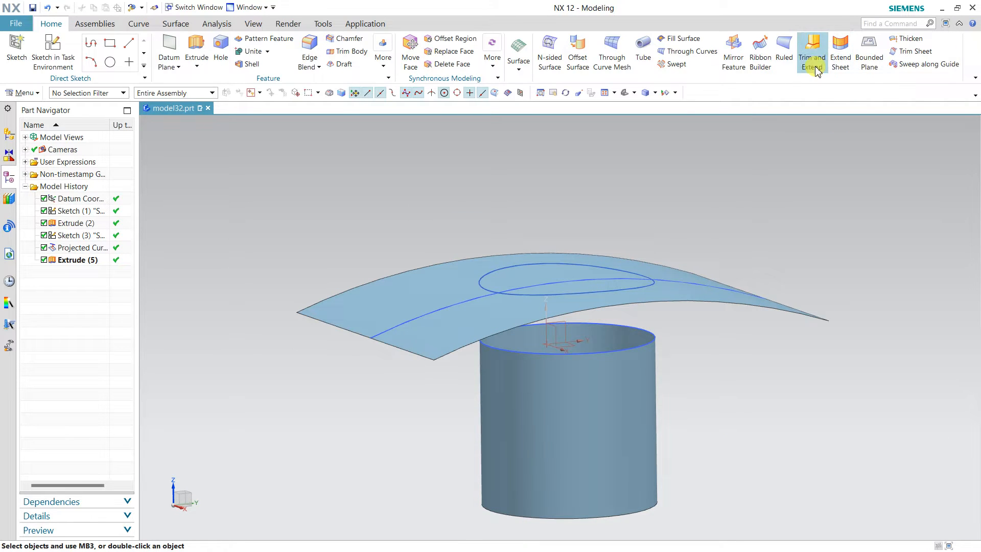
click(813, 48)
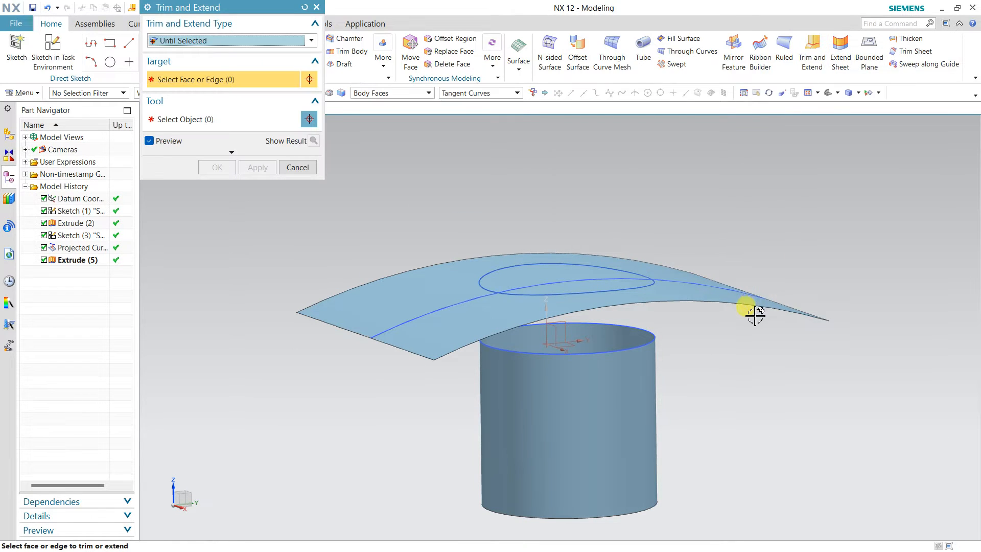
click(629, 352)
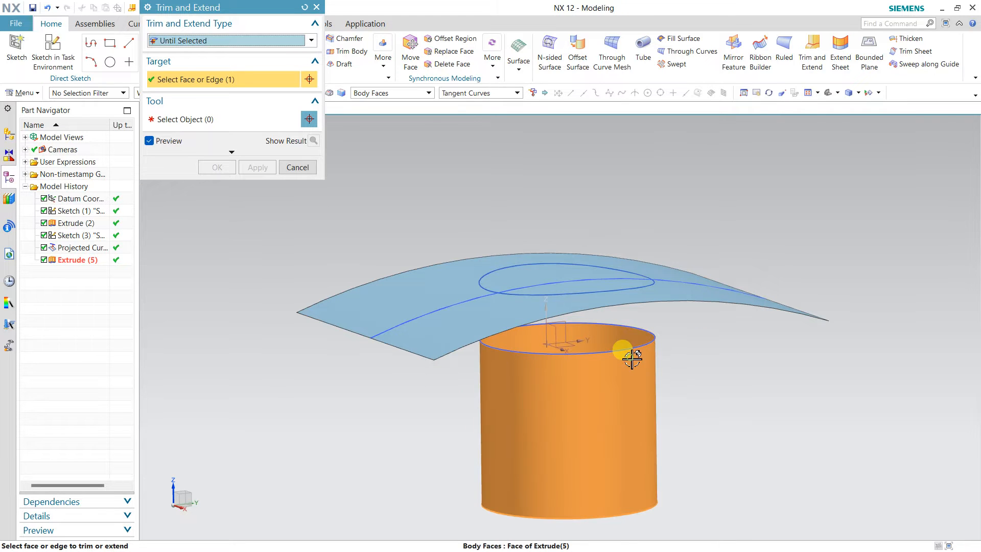
click(278, 125)
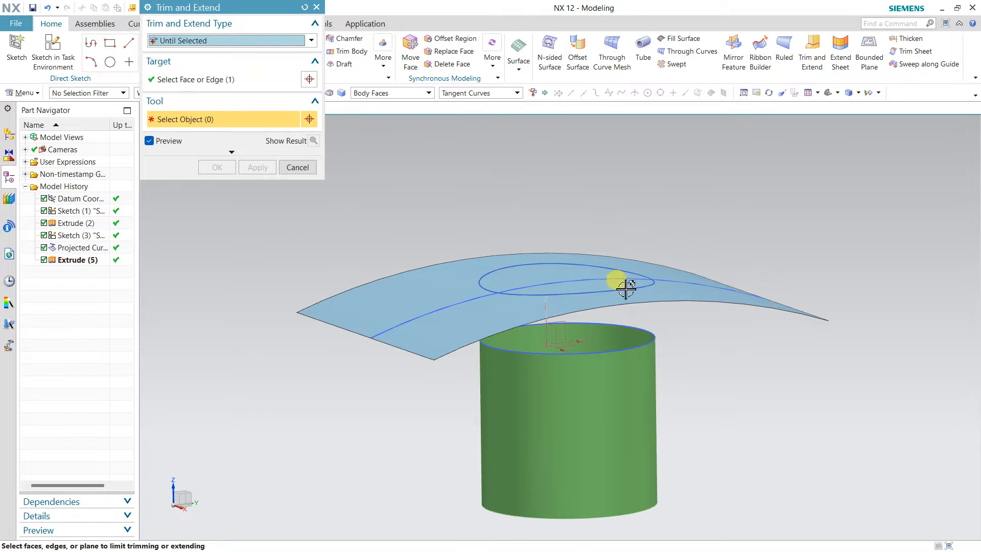
click(702, 290)
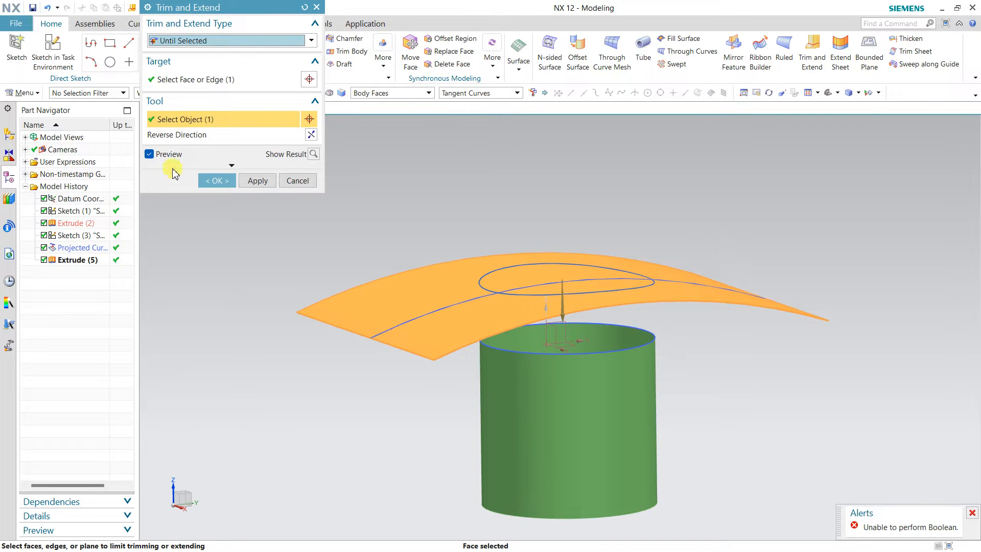
Step: Try the face-based trim with its direction reversed, show the result, and reset the Trim and Extend settings
click(311, 134)
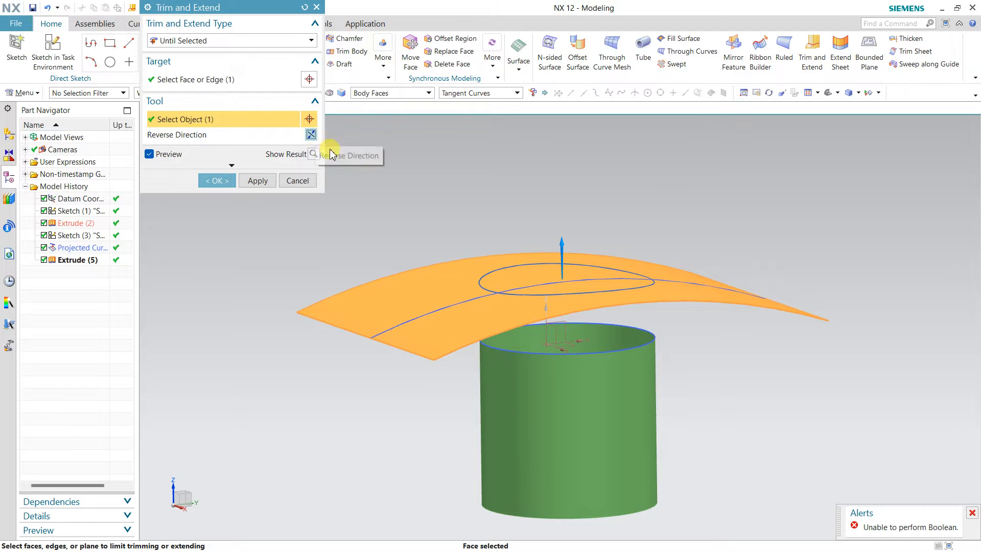
click(313, 155)
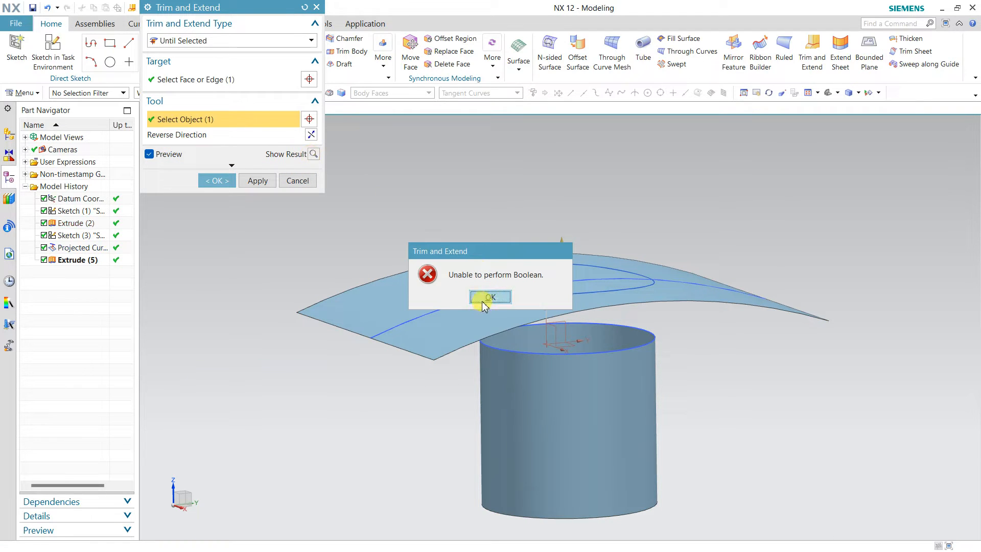
click(488, 297)
click(223, 82)
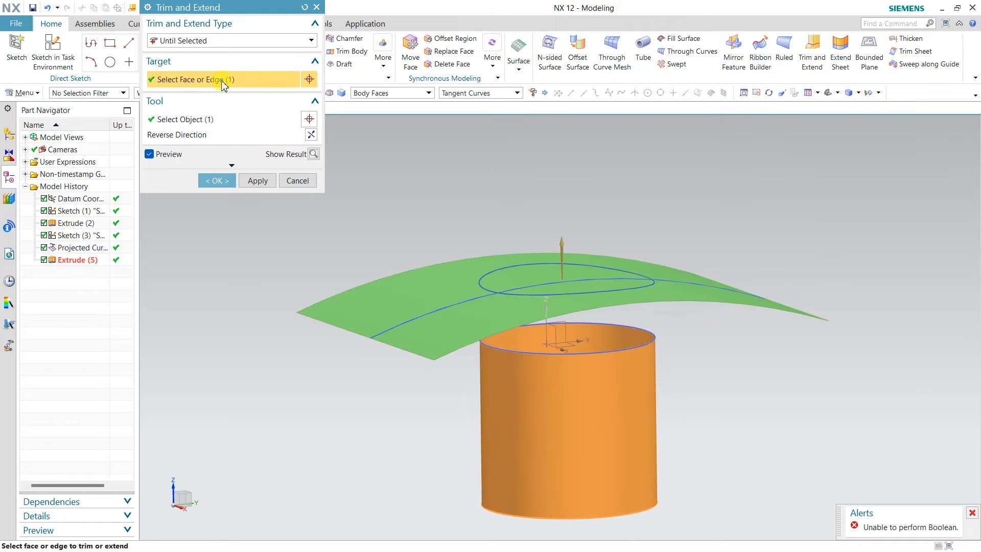
click(203, 119)
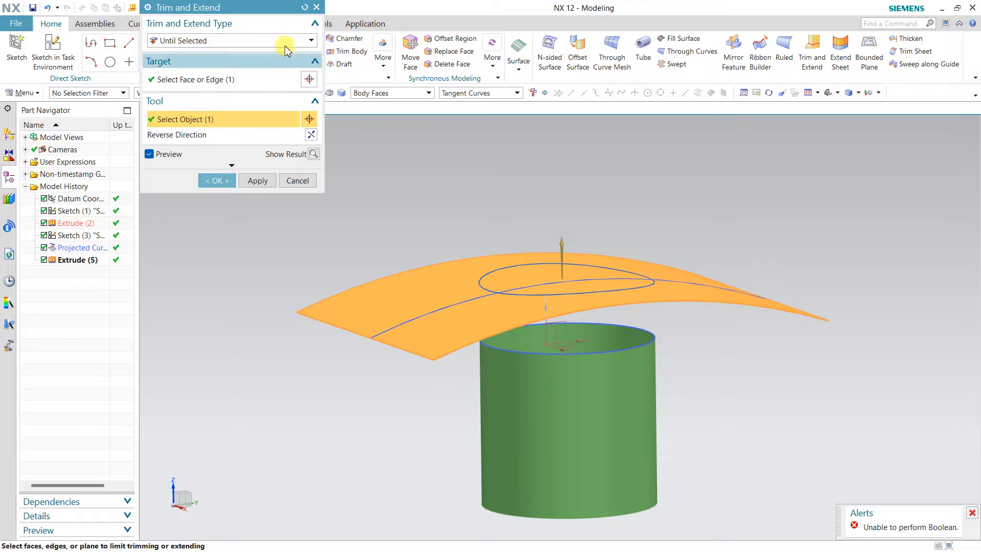
click(304, 7)
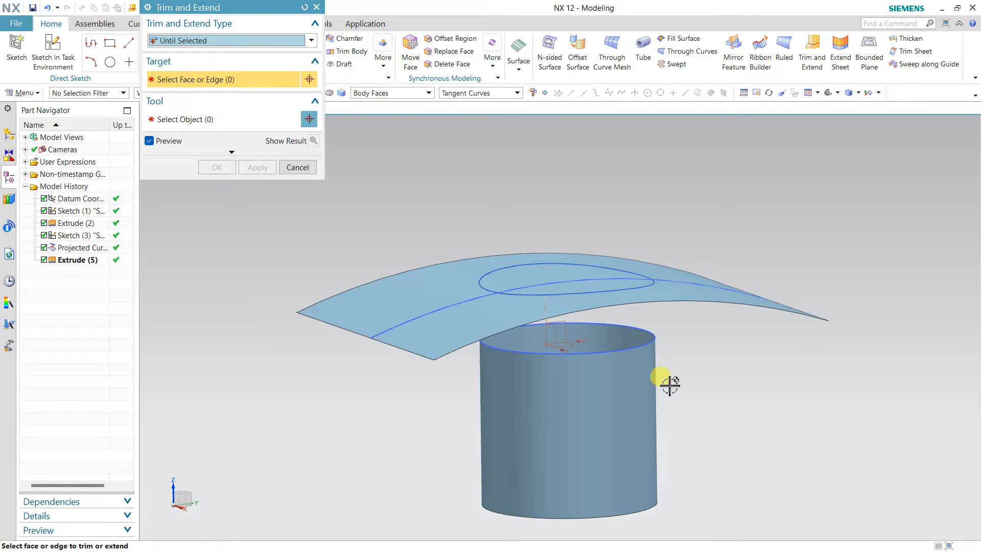
Step: Preview an Until Selected extension of the cylindrical sheet's upper edge to the curved sheet, and cancel the operation
click(622, 349)
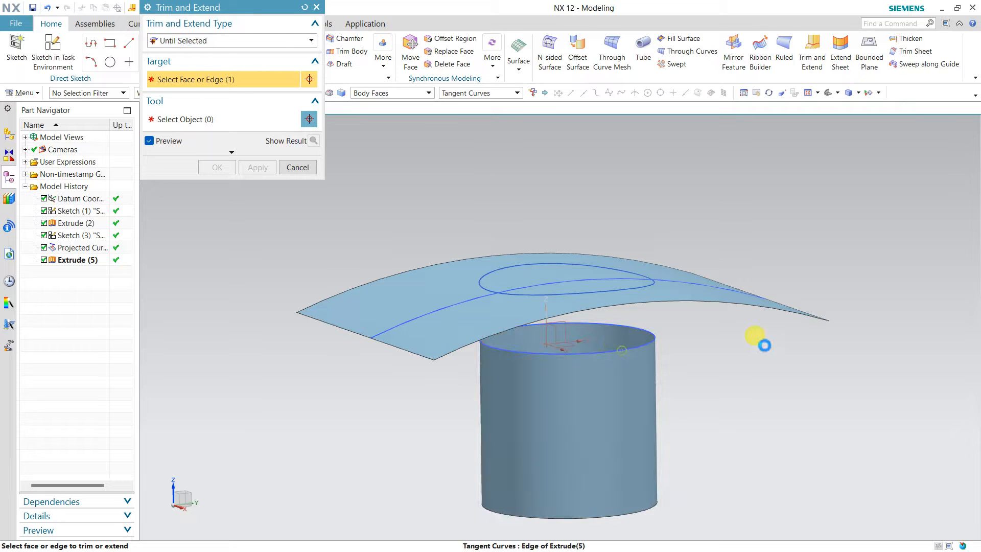
click(240, 118)
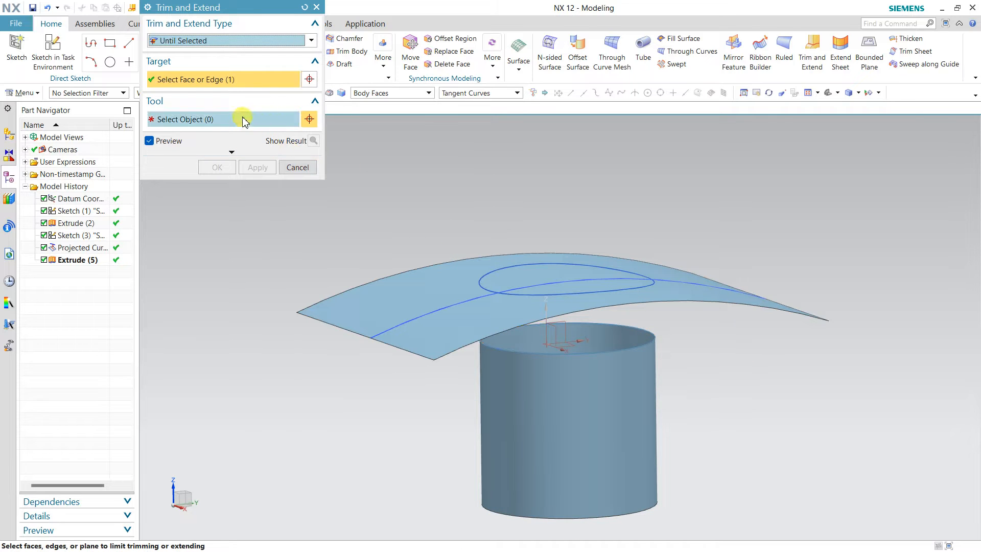
click(684, 295)
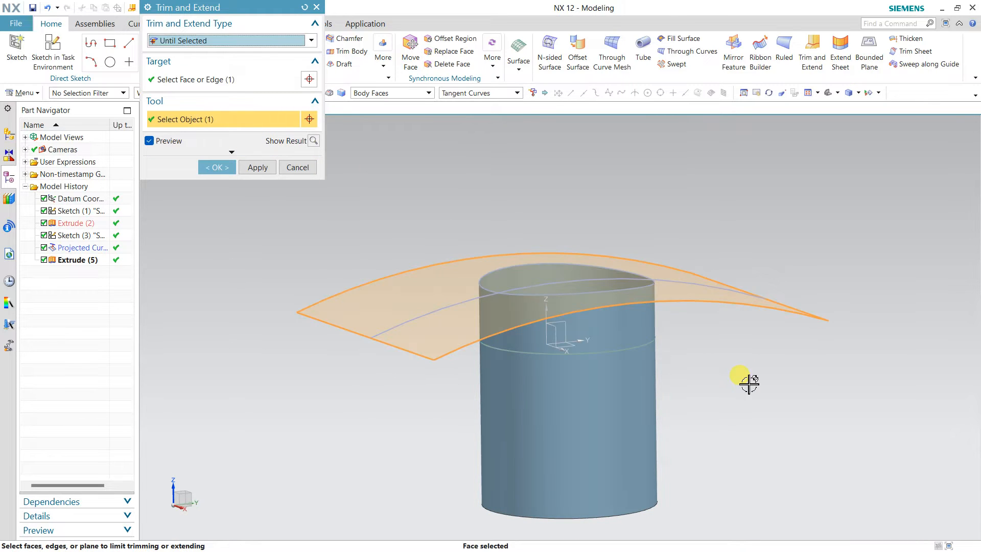
middle_drag(751, 384, 720, 385)
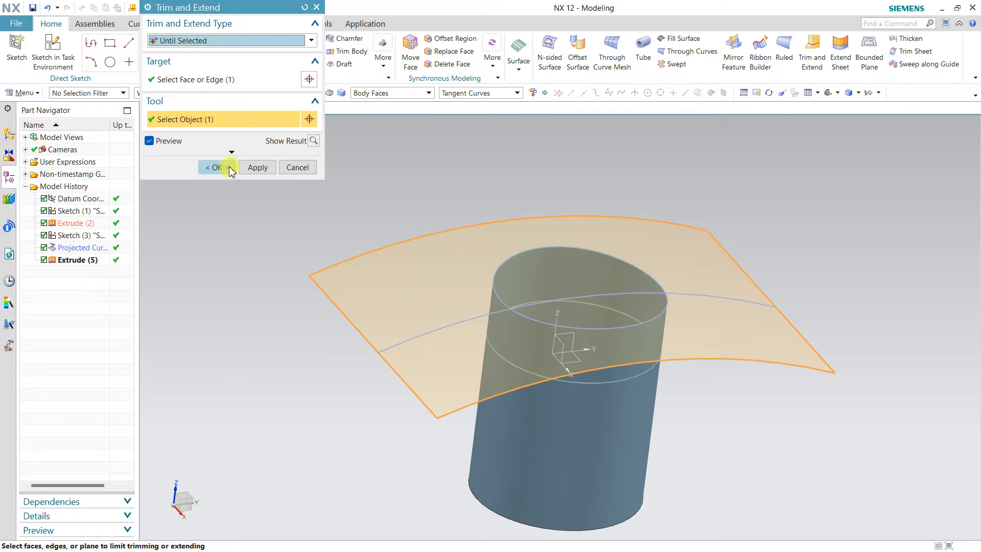
click(232, 43)
click(233, 45)
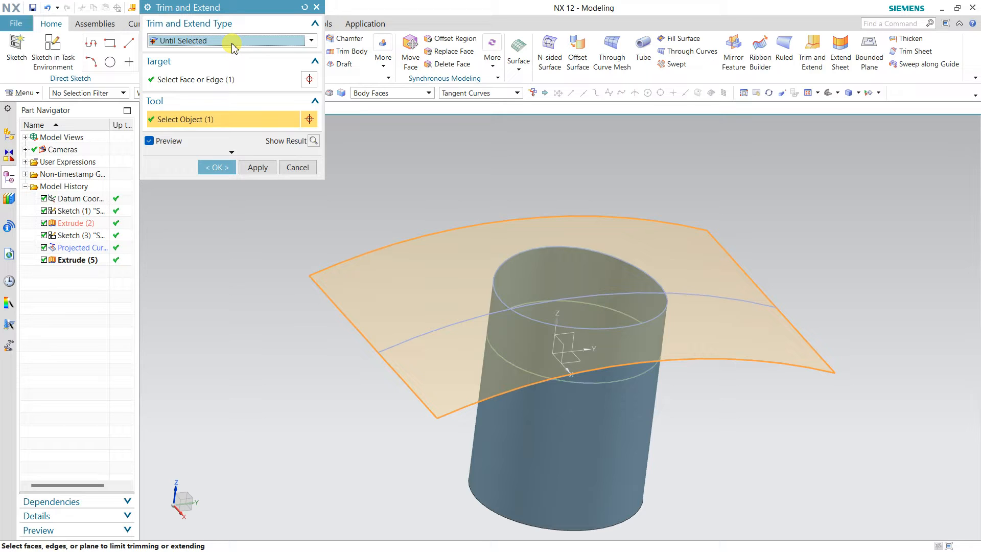
click(296, 169)
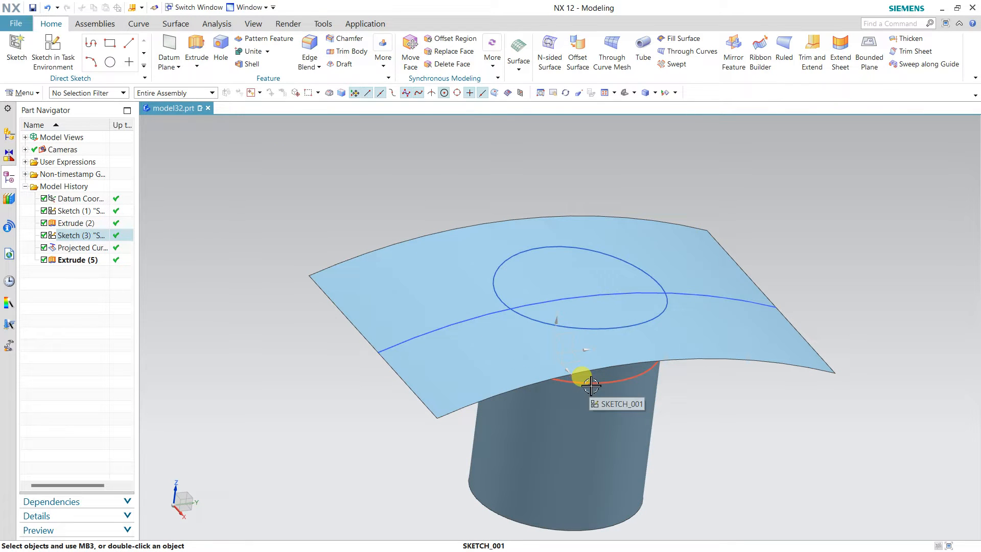
Step: Delete the extruded cylindrical sheet below the curved sheet
click(617, 405)
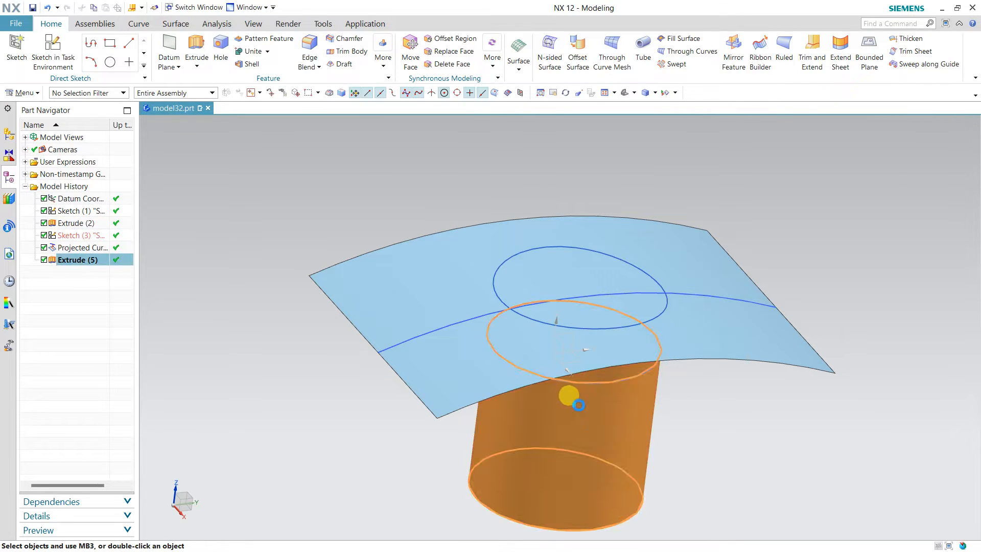
key(Delete)
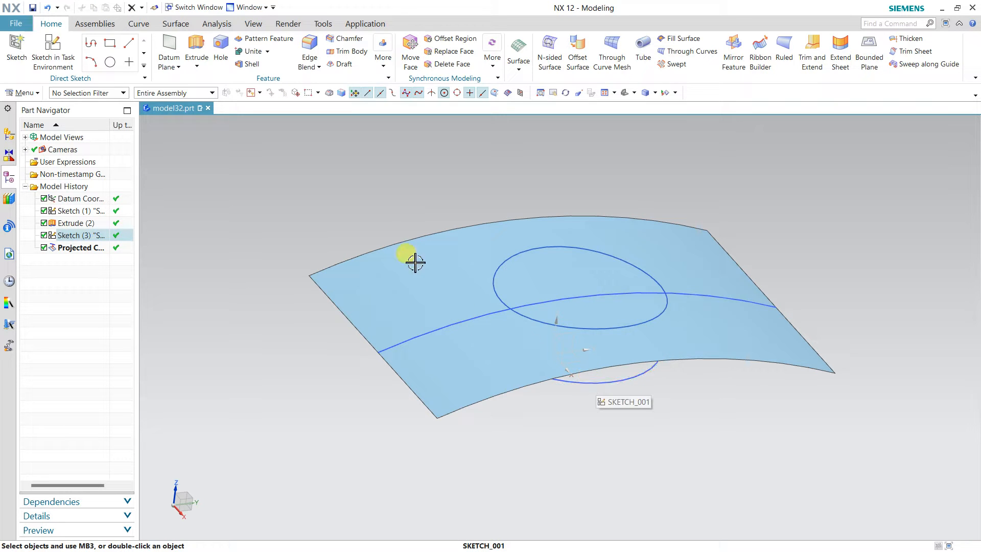
Step: Create a sketch on the YZ datum plane with a vertical line about 75 mm long crossing the curved sheet
click(52, 55)
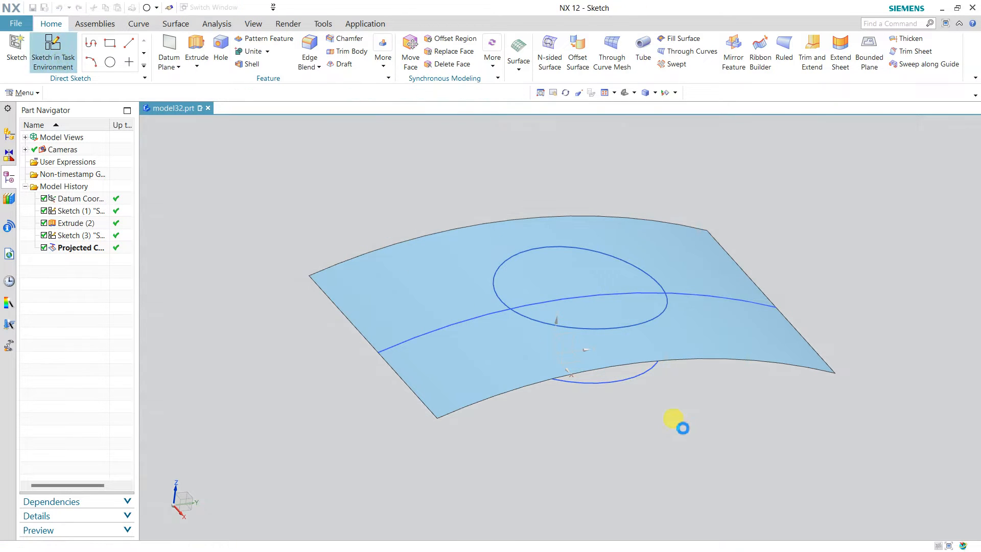
middle_drag(679, 423, 639, 394)
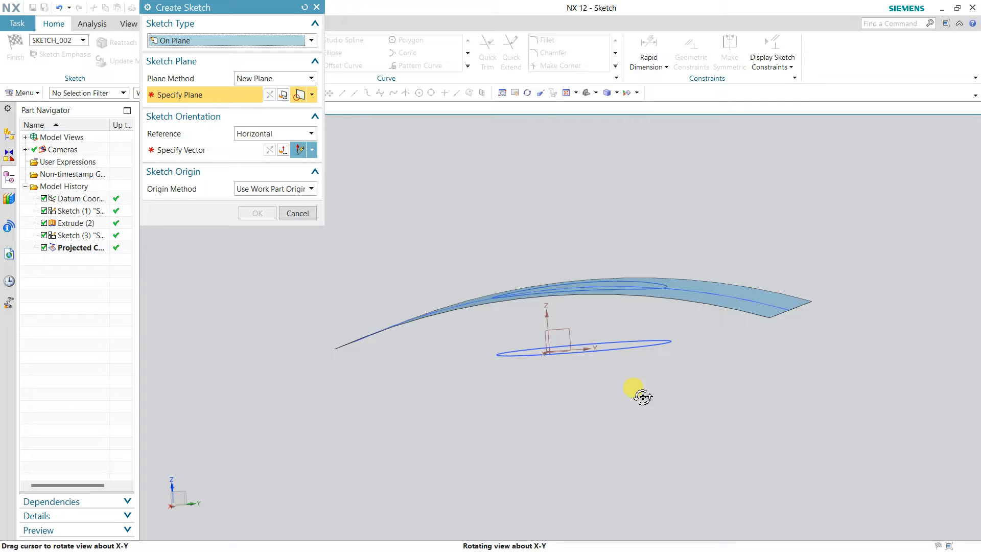
click(578, 332)
click(581, 323)
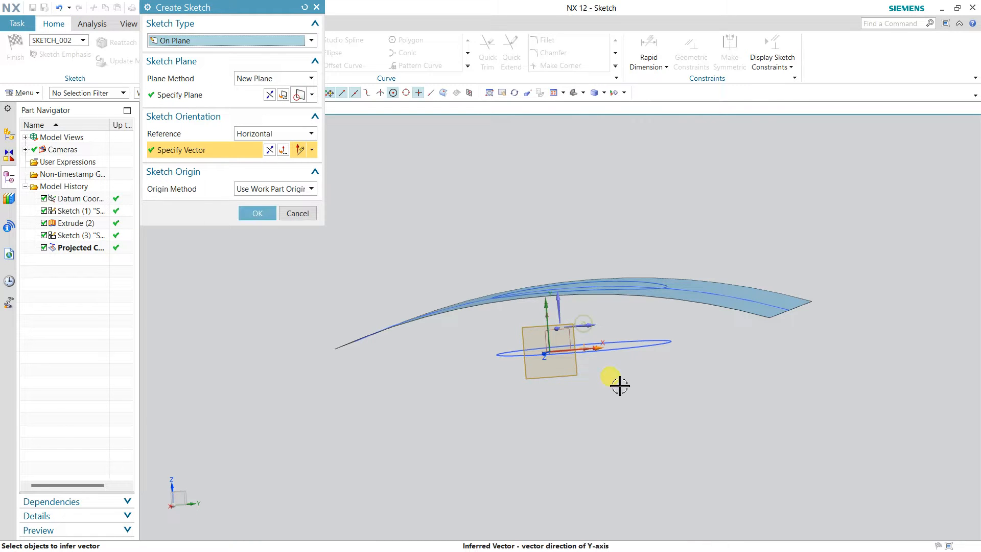
middle_click(620, 386)
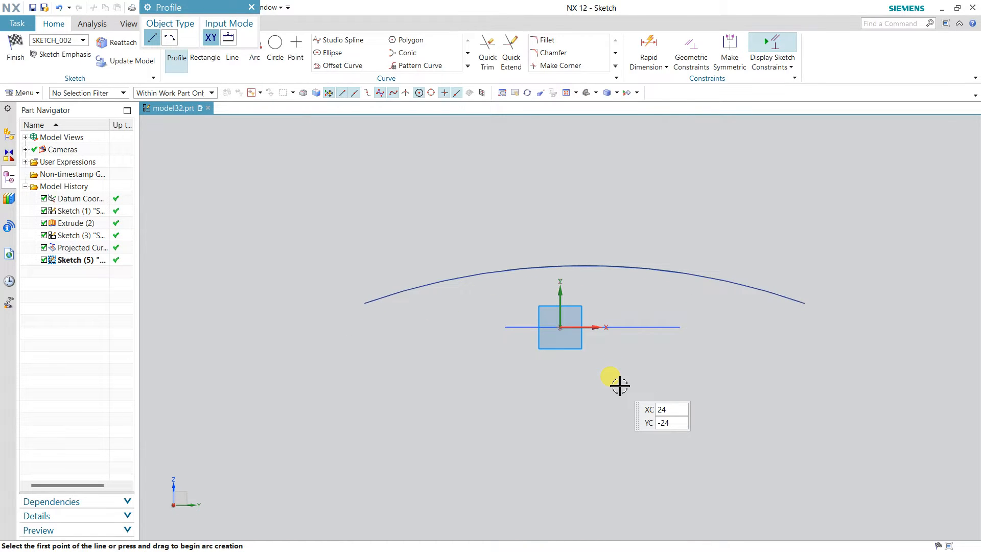
mouse_move(578, 392)
middle_down()
mouse_move(581, 376)
mouse_move(581, 393)
middle_up()
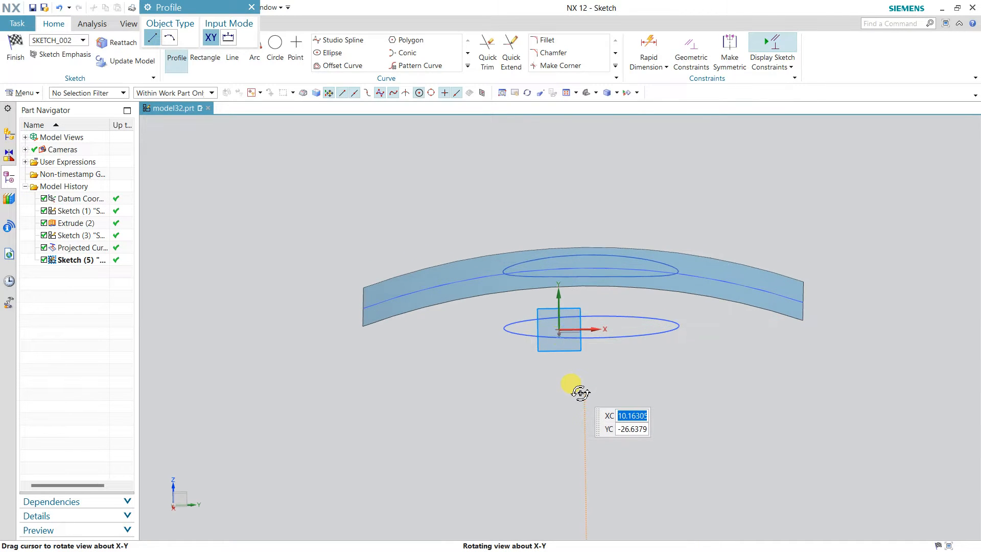
click(568, 307)
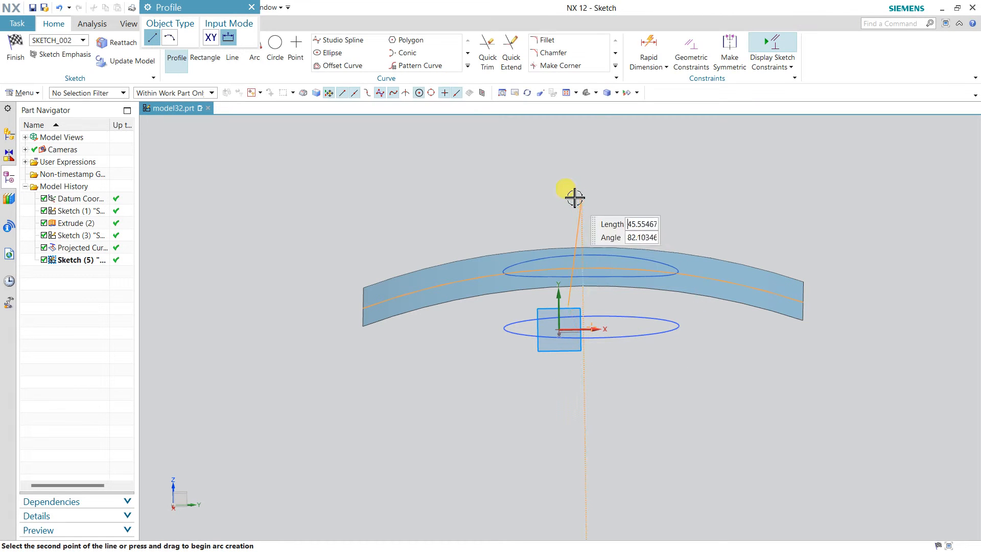
click(626, 154)
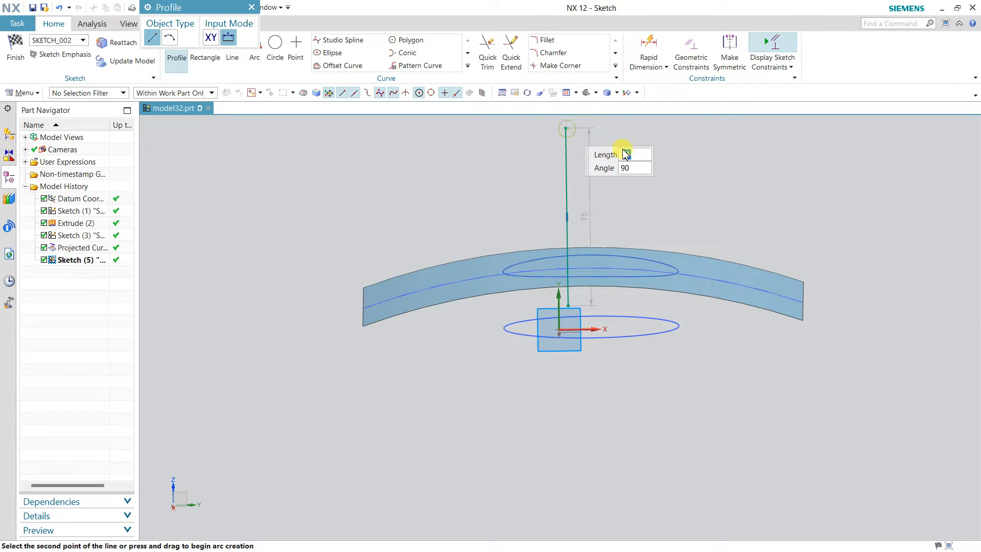
key(Escape)
click(15, 52)
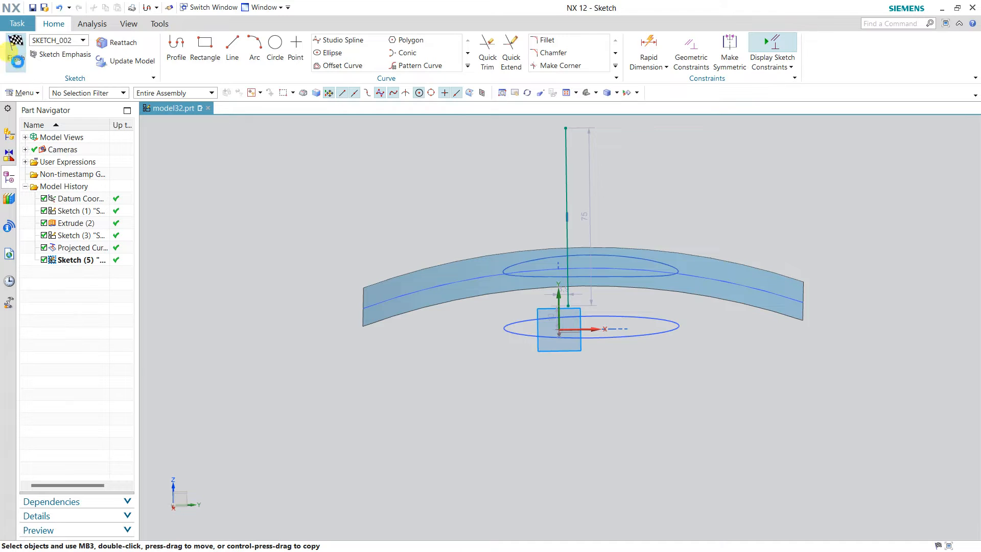
Step: Extrude the sketched vertical line from -70 mm to 60 mm so it forms a flat sheet through the curved sheet
middle_drag(348, 237, 398, 271)
click(196, 51)
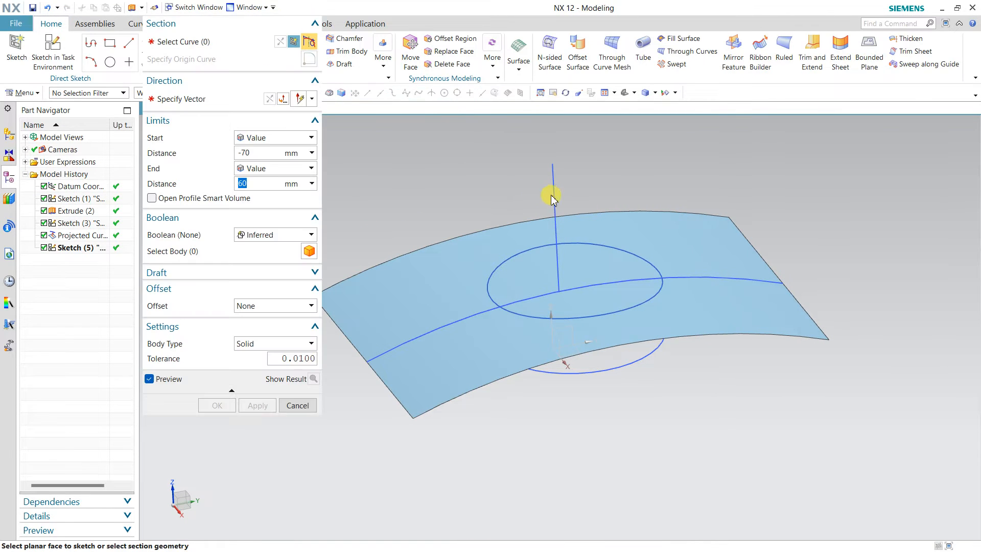
click(552, 189)
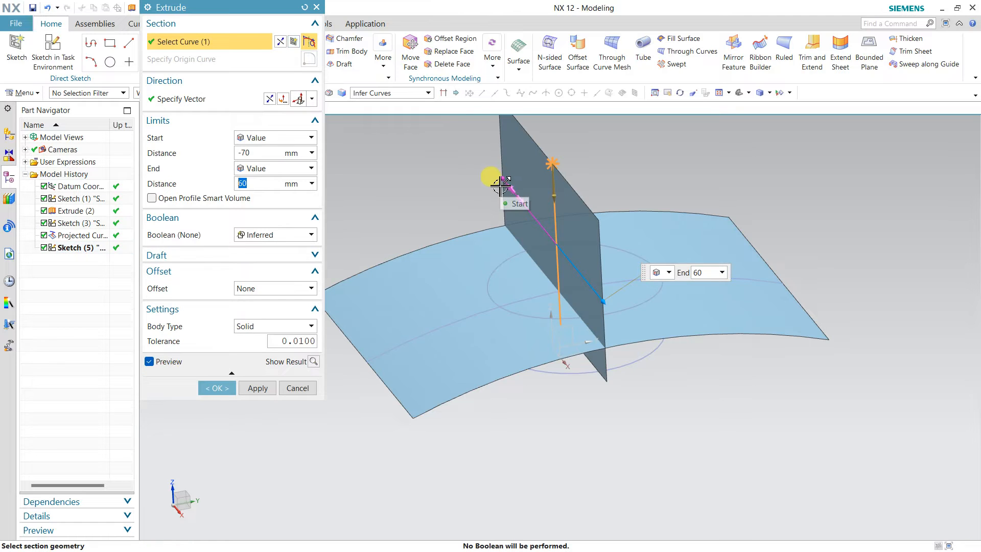
mouse_move(500, 187)
middle_down()
mouse_move(521, 193)
mouse_move(496, 174)
middle_up()
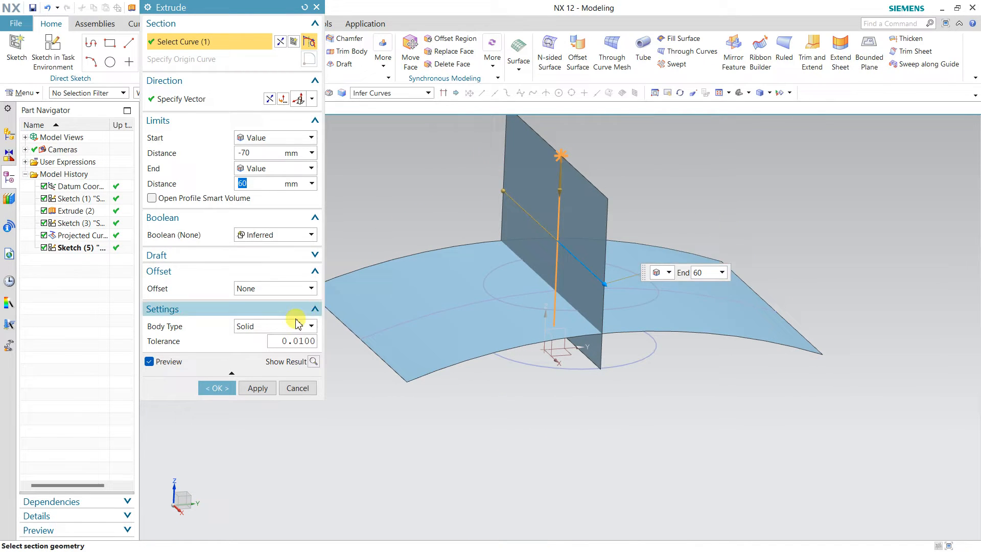
click(219, 388)
Step: Make a corner between the vertical sheet and the curved sheet with Trim and Extend, reversing the target and tool directions
middle_drag(708, 422, 742, 372)
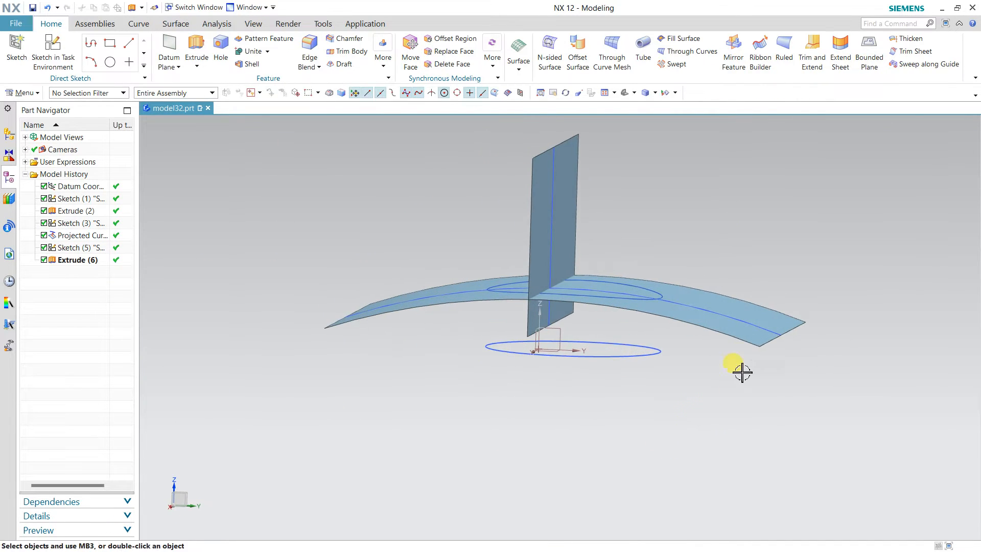
click(812, 52)
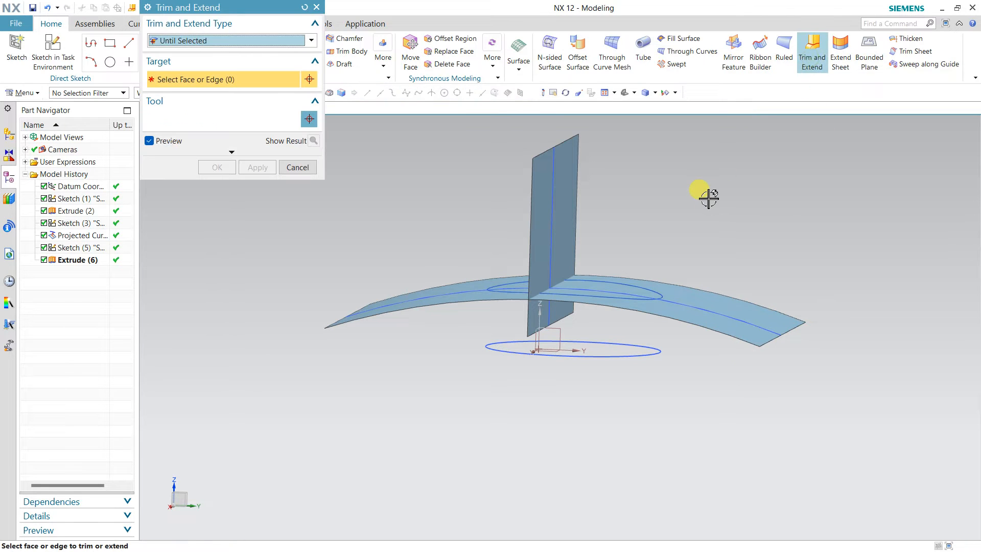
click(232, 40)
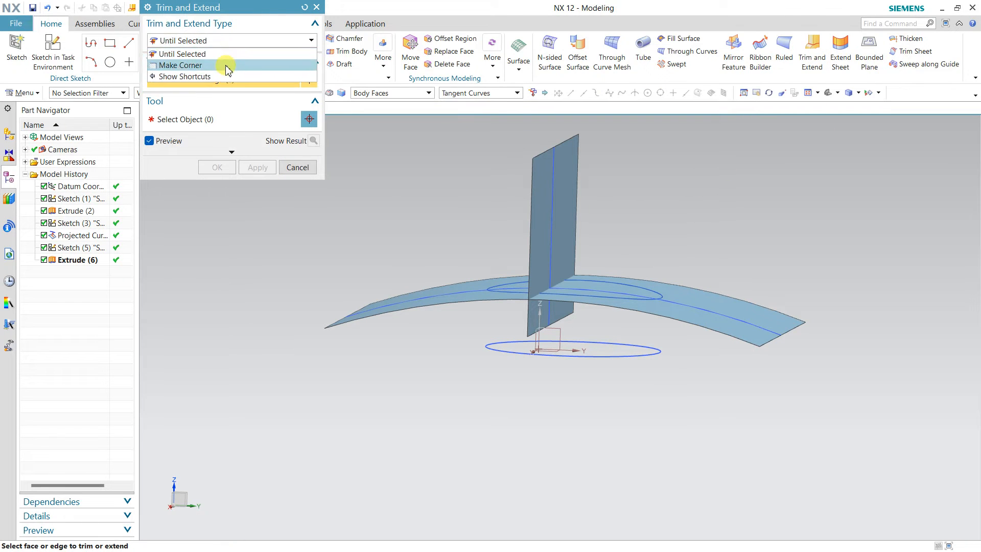
click(225, 64)
click(555, 241)
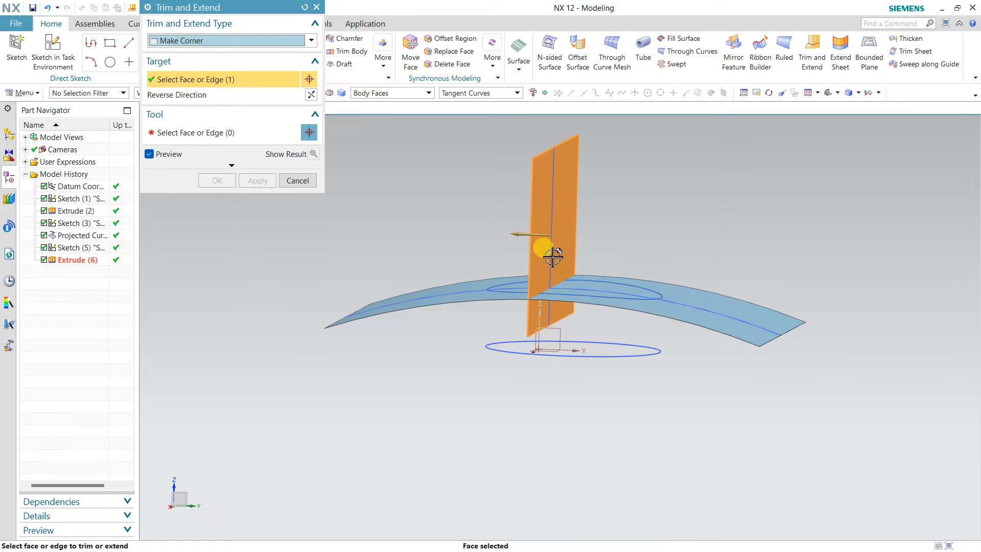
click(581, 280)
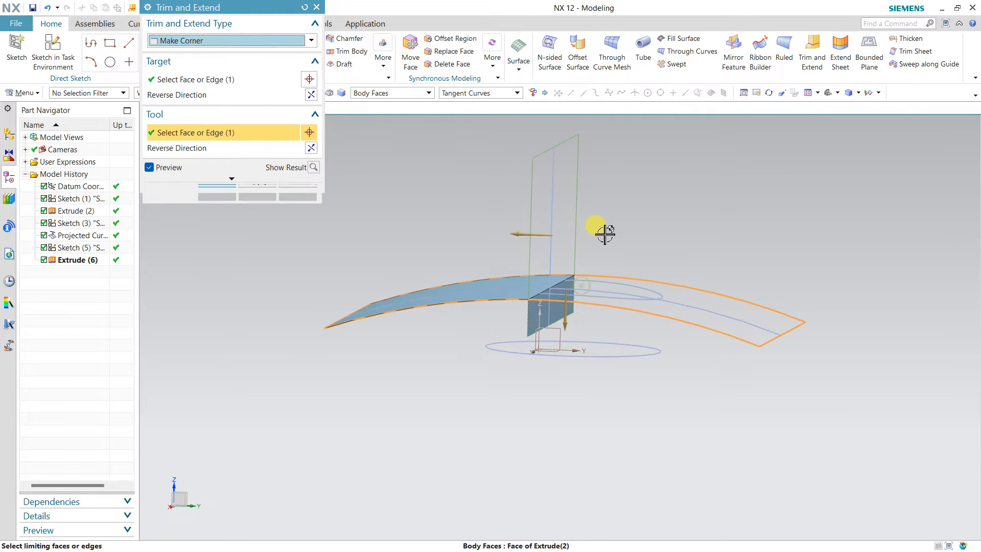
middle_drag(628, 238, 608, 240)
click(310, 96)
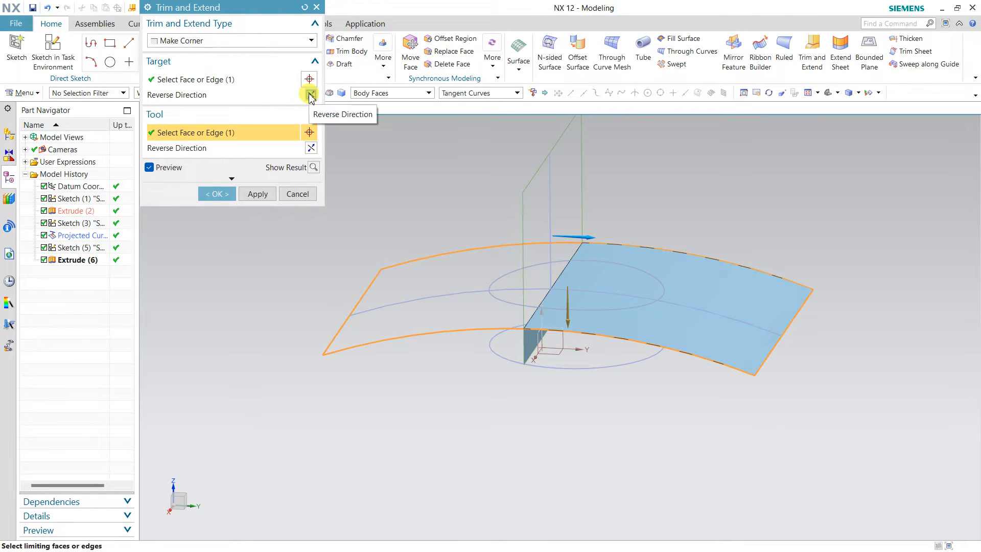
click(310, 148)
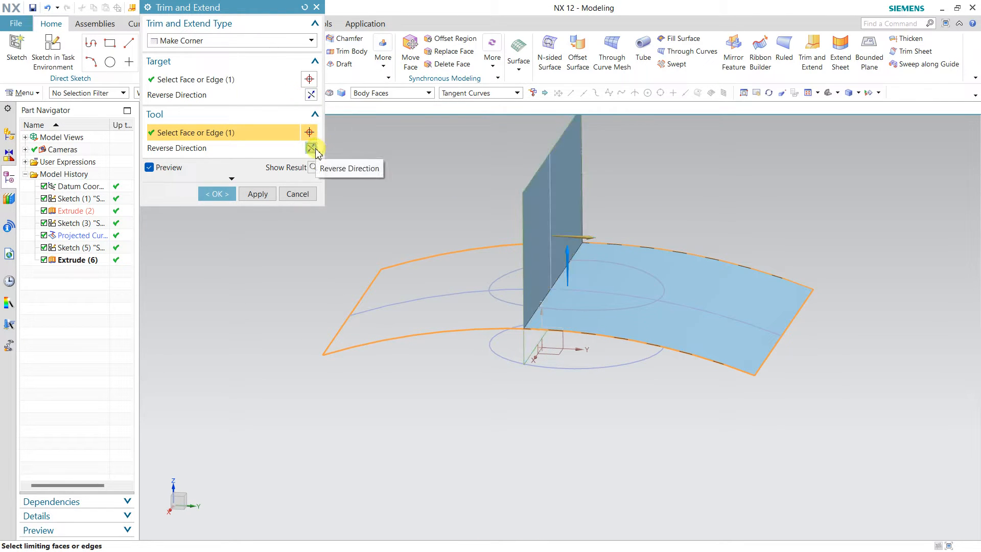
click(235, 194)
Step: Preview a 12 mm Edge Blend along the corner edge between the two sheets, and cancel the operation
middle_drag(400, 225, 444, 173)
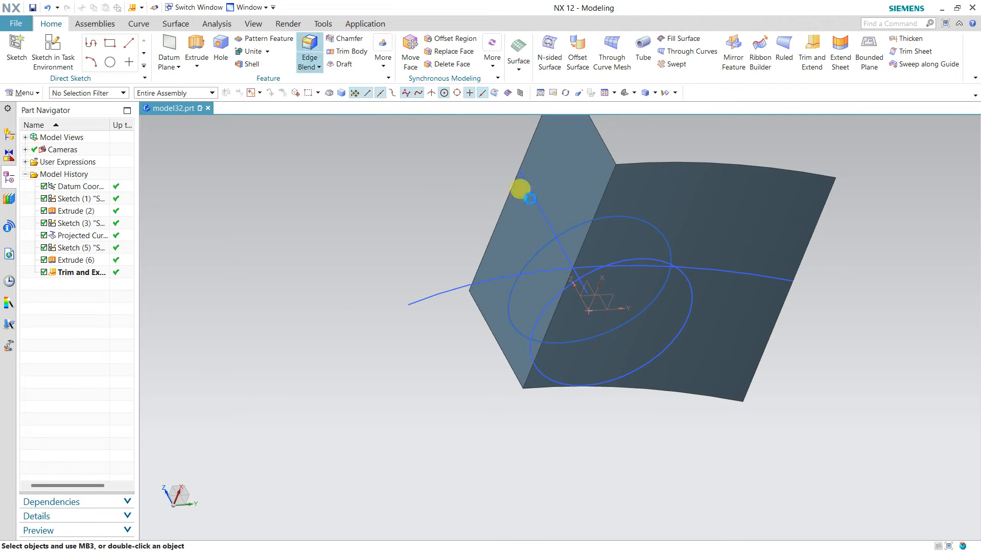
click(605, 190)
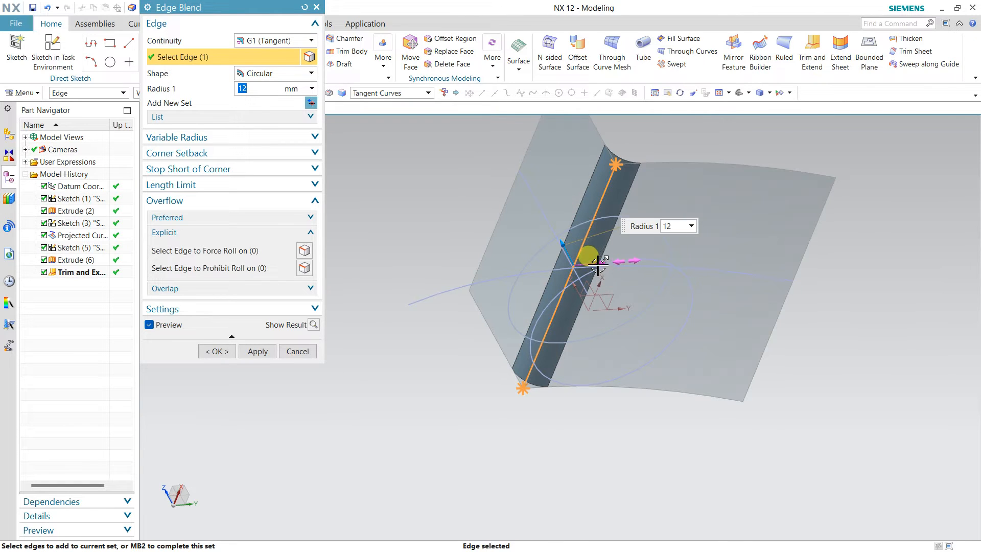
mouse_move(598, 263)
mouse_down()
mouse_move(613, 262)
mouse_move(587, 264)
mouse_move(605, 263)
mouse_up()
click(298, 351)
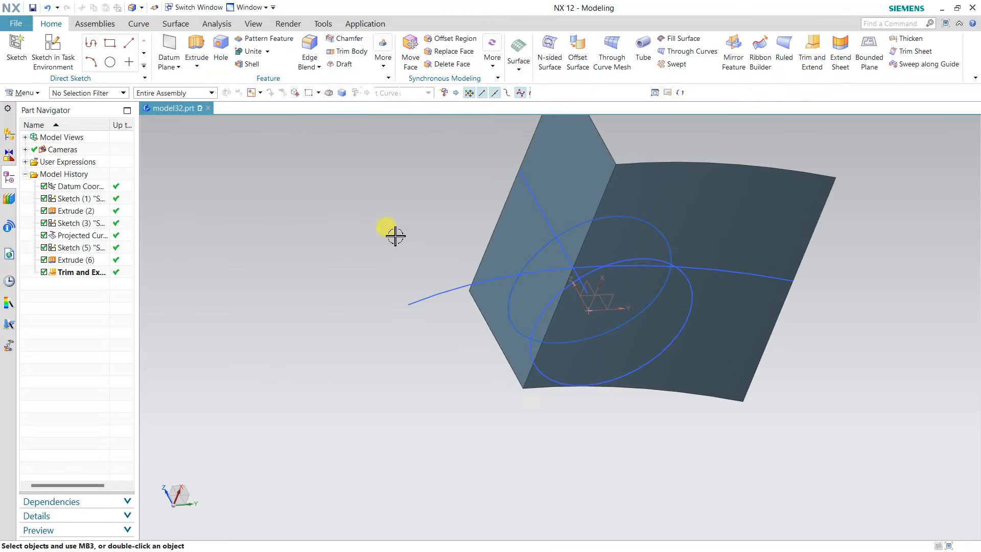
Step: Try a 22 mm Extend Sheet offset on the curved sheet's straight outer edge, and reset the operation
middle_drag(416, 215, 454, 246)
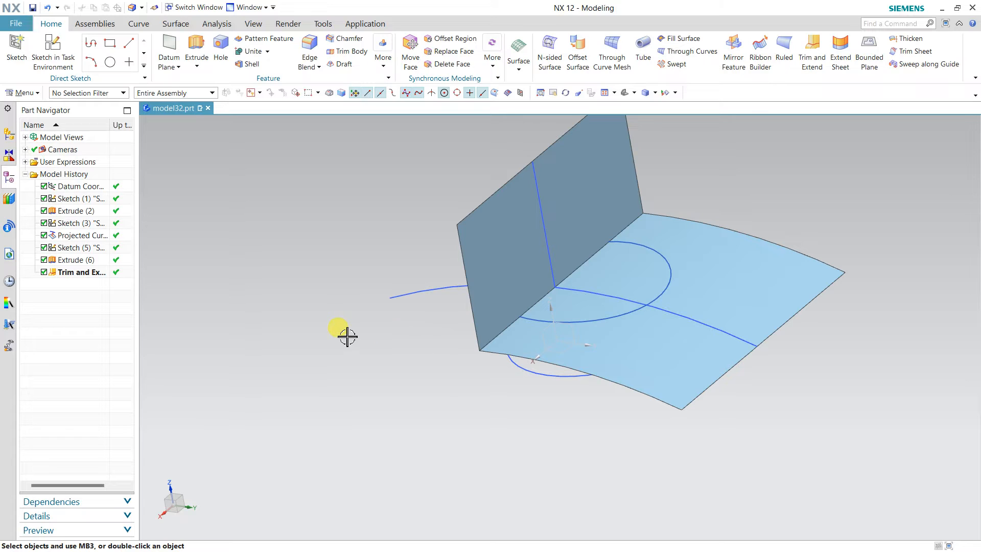
mouse_move(337, 325)
middle_down()
mouse_move(384, 321)
mouse_move(343, 338)
middle_up()
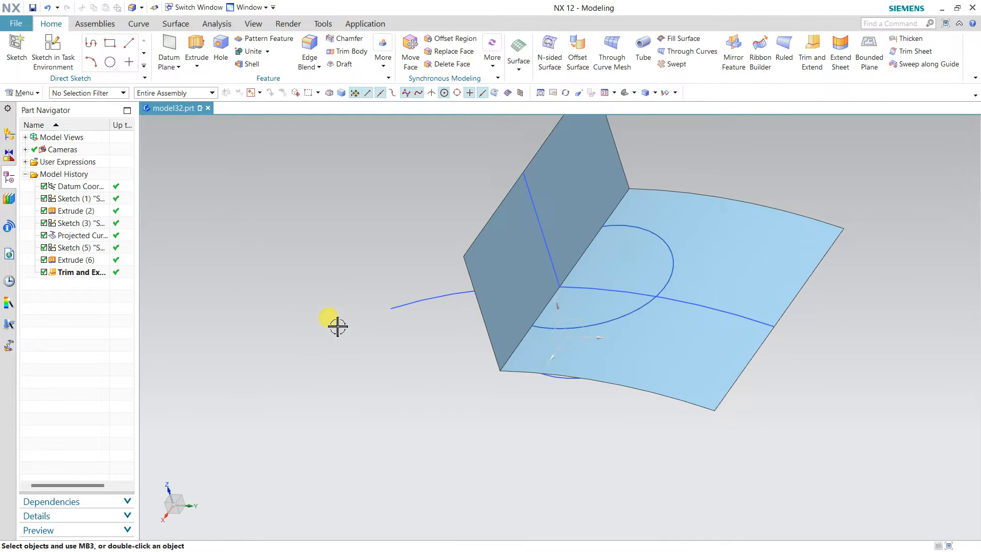
click(849, 71)
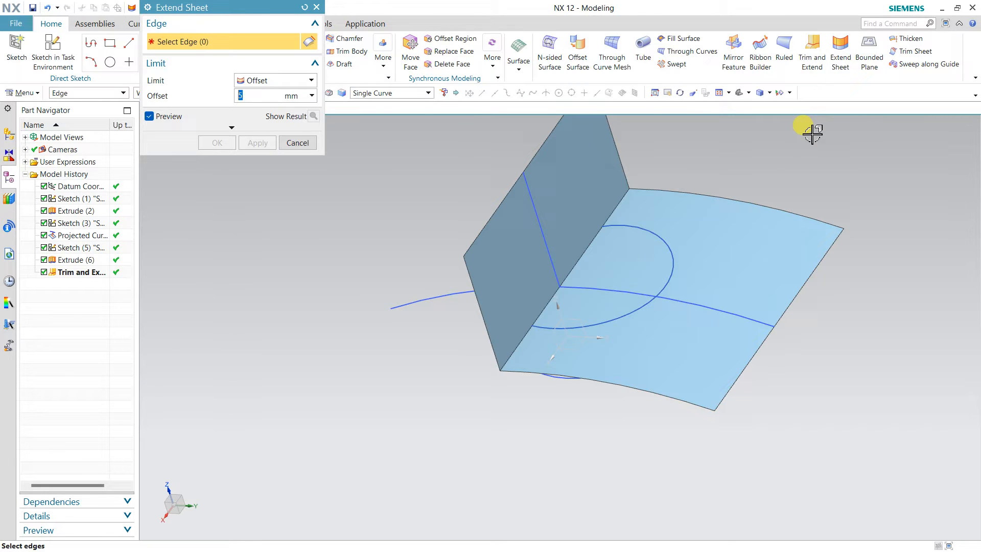
click(799, 299)
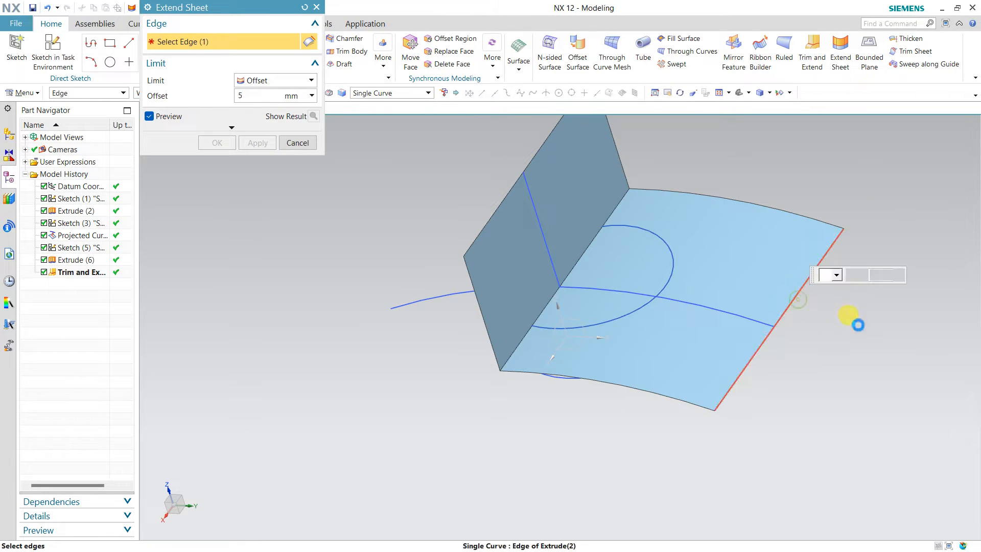
drag(798, 324, 832, 343)
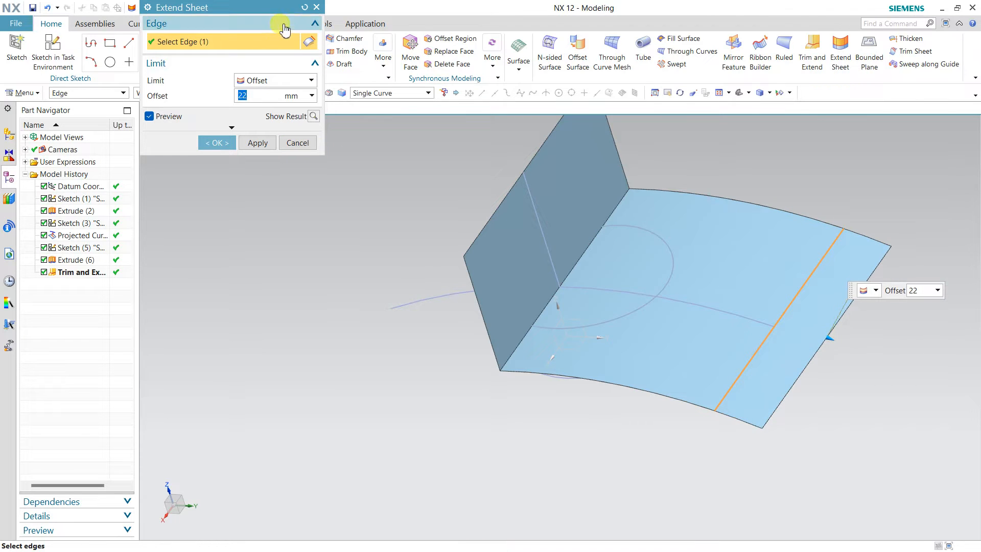
click(304, 9)
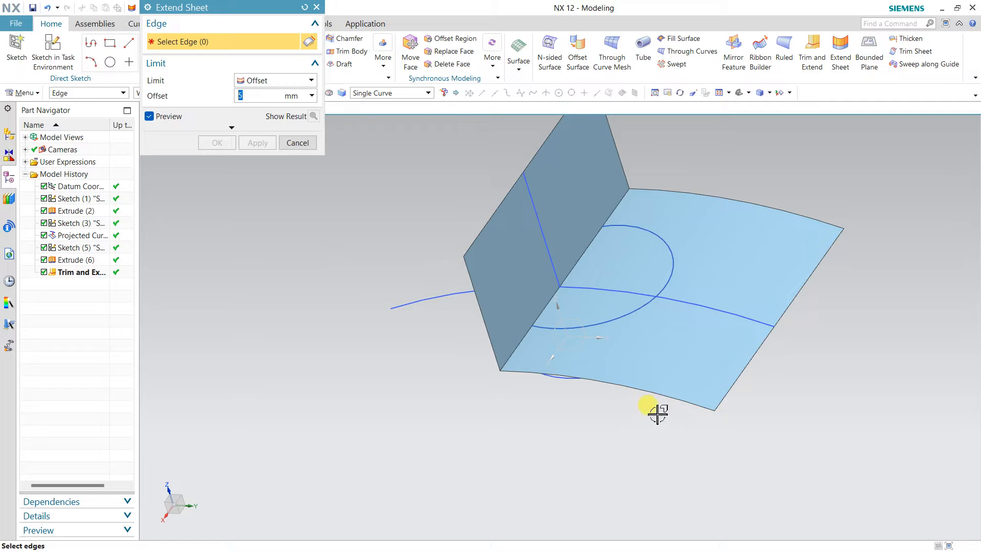
Step: Extend the adjoining front edges of the curved and vertical sheets together by a 28 mm offset
click(648, 390)
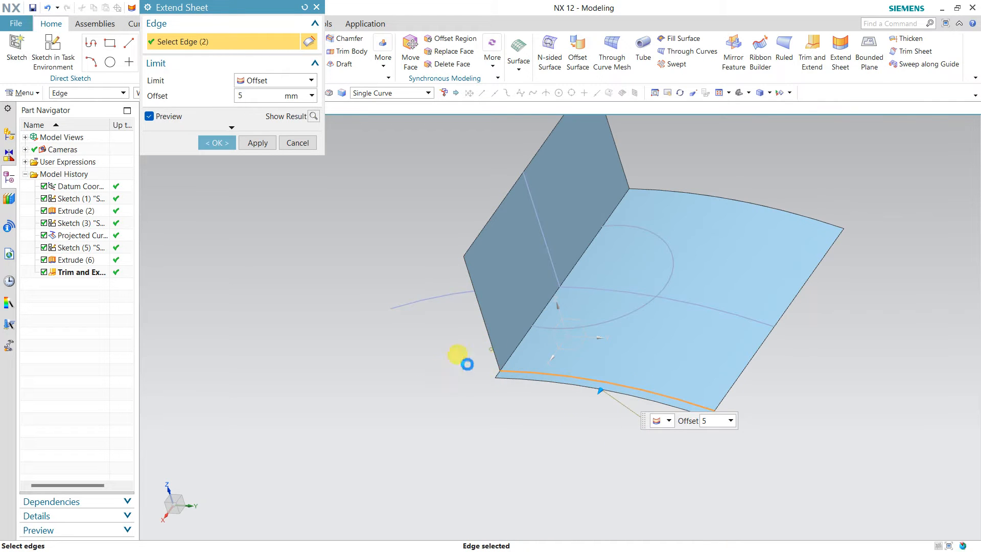
drag(600, 390, 577, 422)
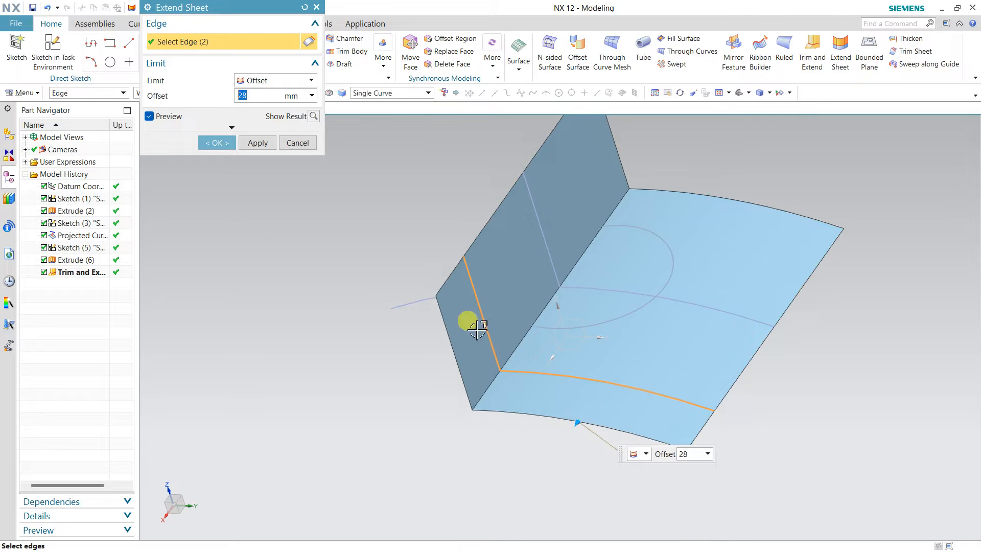
click(219, 143)
click(248, 138)
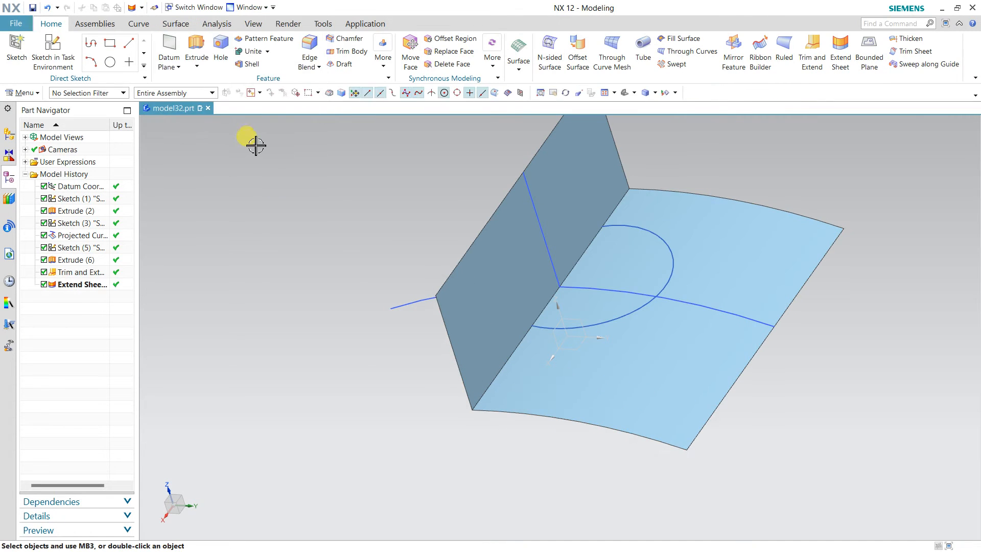
Step: Divide the faces of the curved and vertical sheets with the projected circular curve, using the Normal to Face projection direction
click(30, 92)
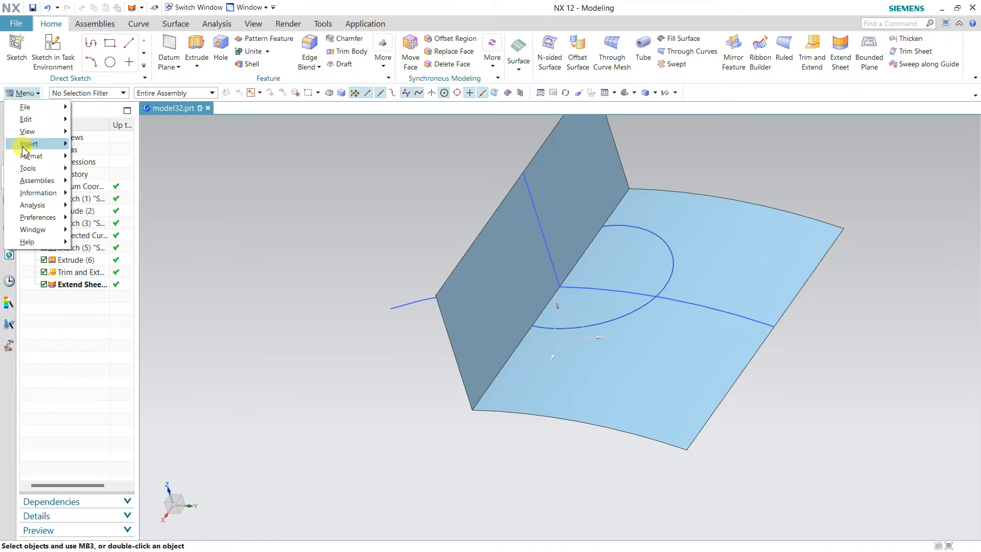
mouse_move(31, 144)
mouse_move(138, 282)
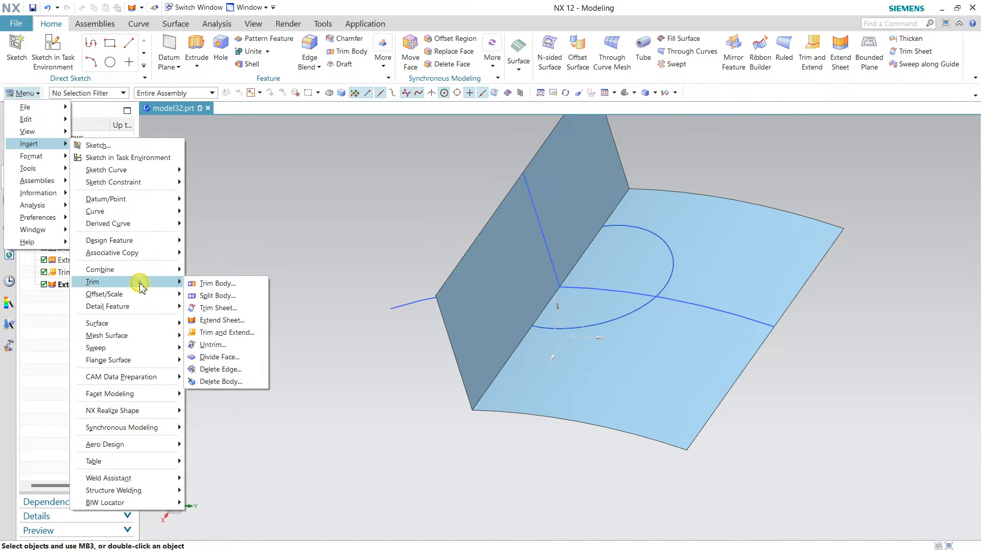
click(221, 358)
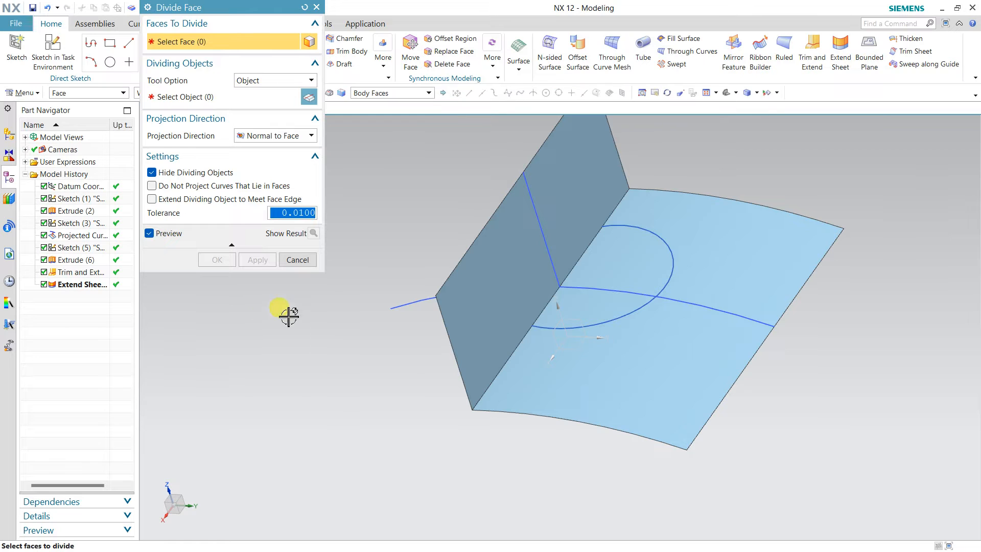
click(623, 350)
click(483, 364)
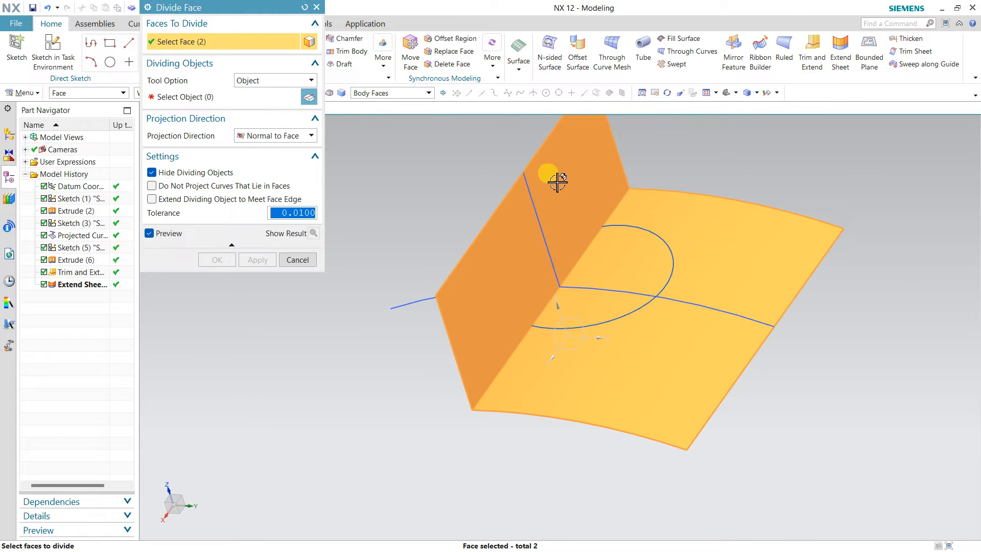
click(200, 96)
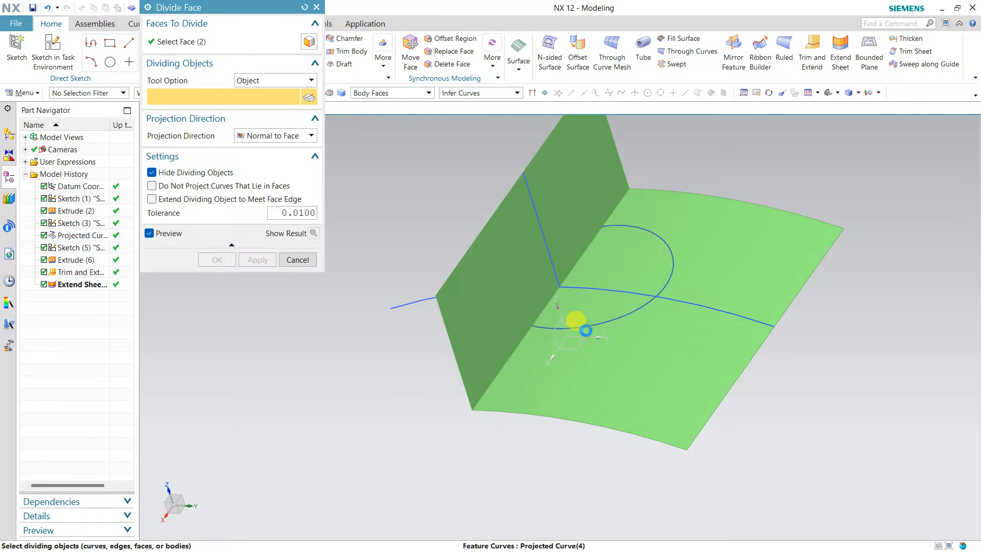
click(580, 325)
click(313, 233)
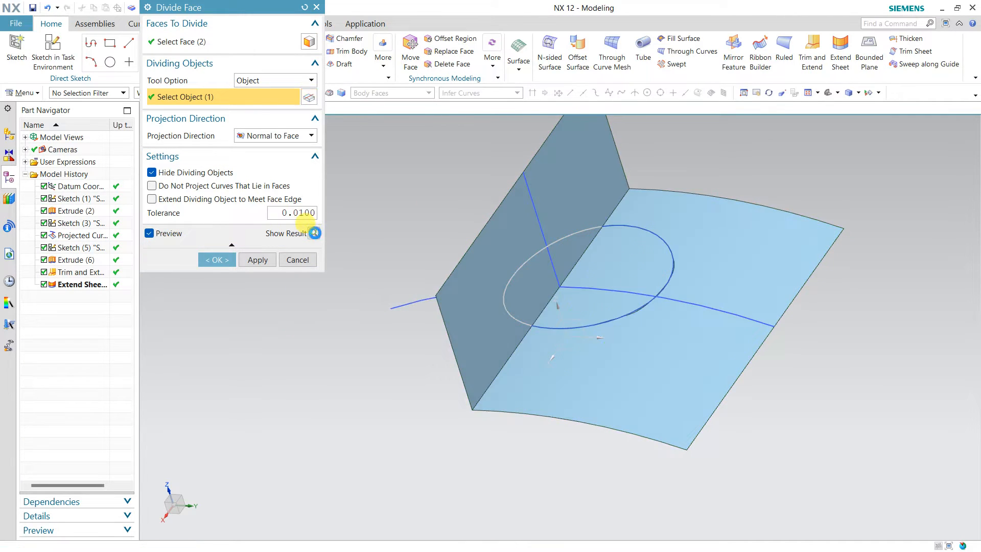
click(260, 260)
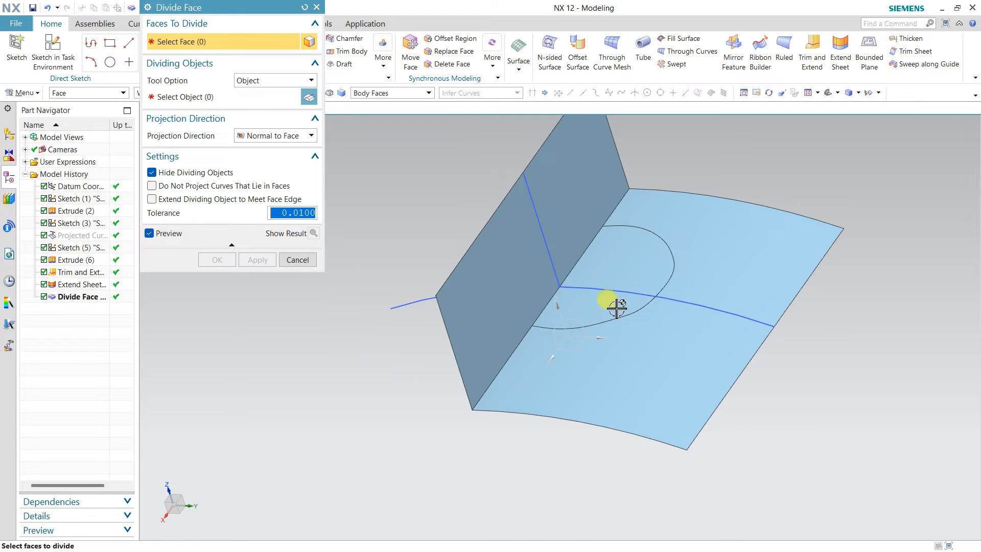
middle_drag(640, 340, 585, 312)
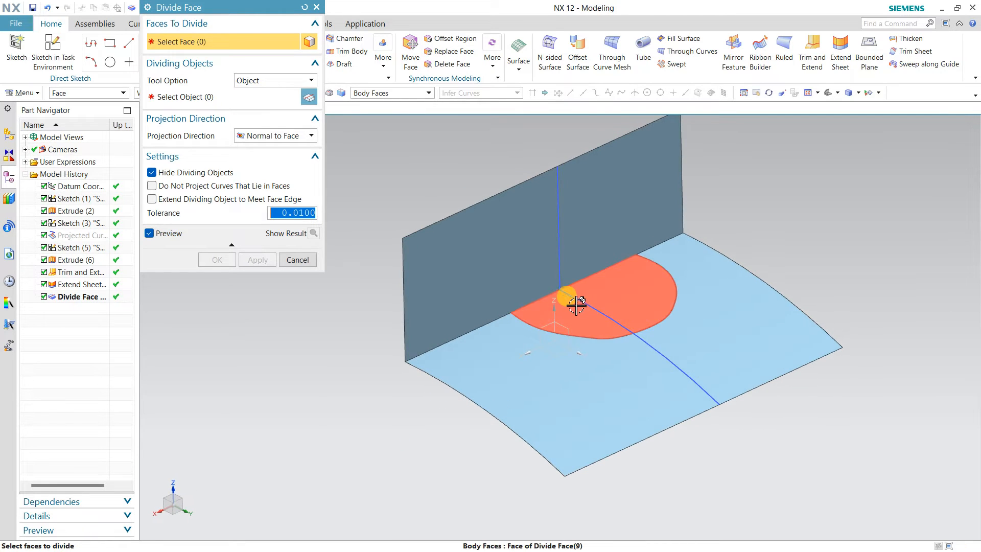
click(297, 260)
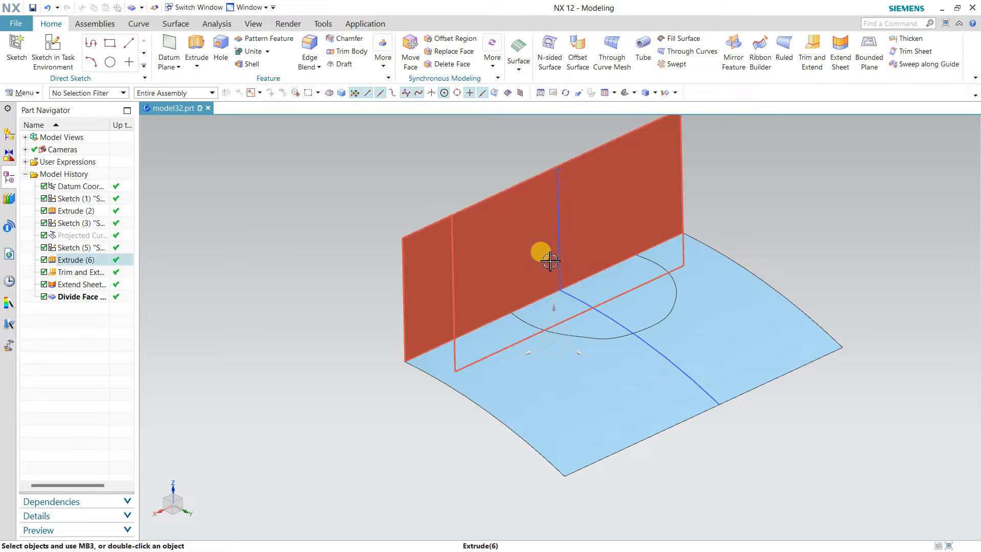
Step: Divide all three sheet faces using the vertical sketch line and the curved sheet's sketch arc as dividing objects
click(131, 10)
click(468, 279)
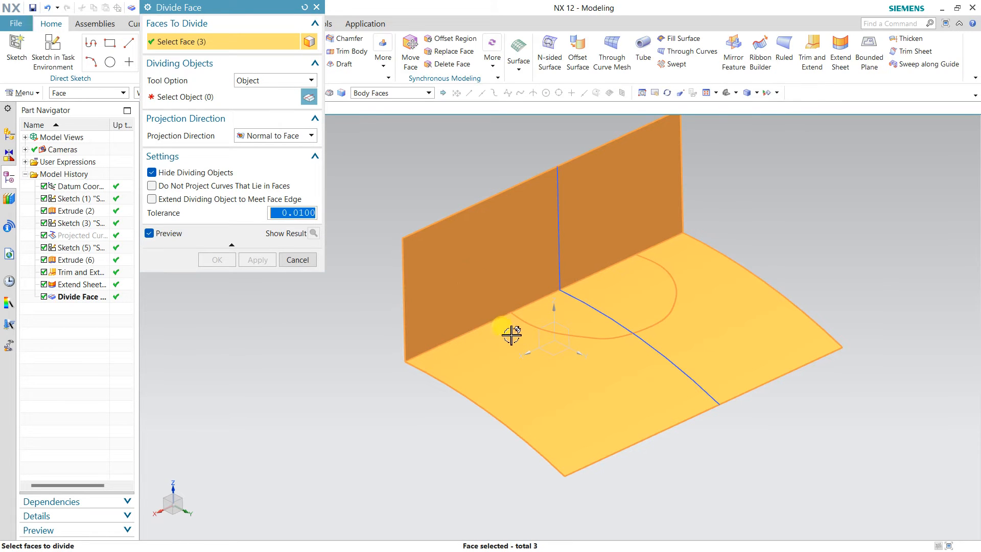
click(225, 97)
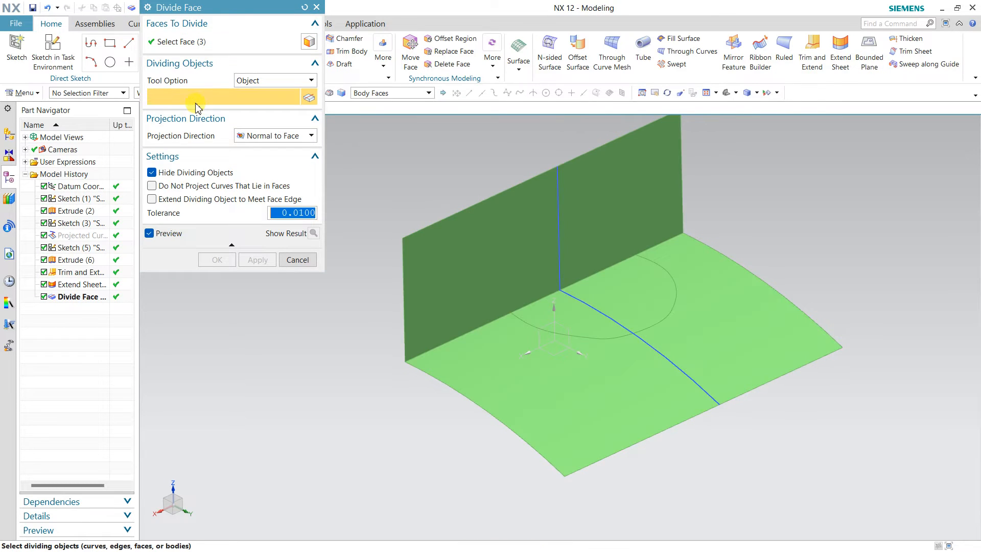
click(561, 237)
click(595, 307)
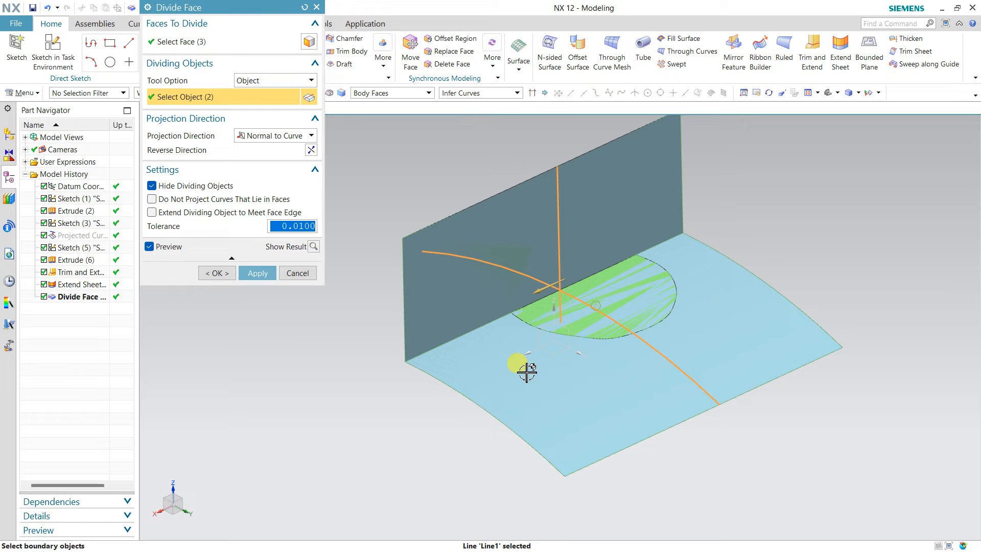
click(251, 278)
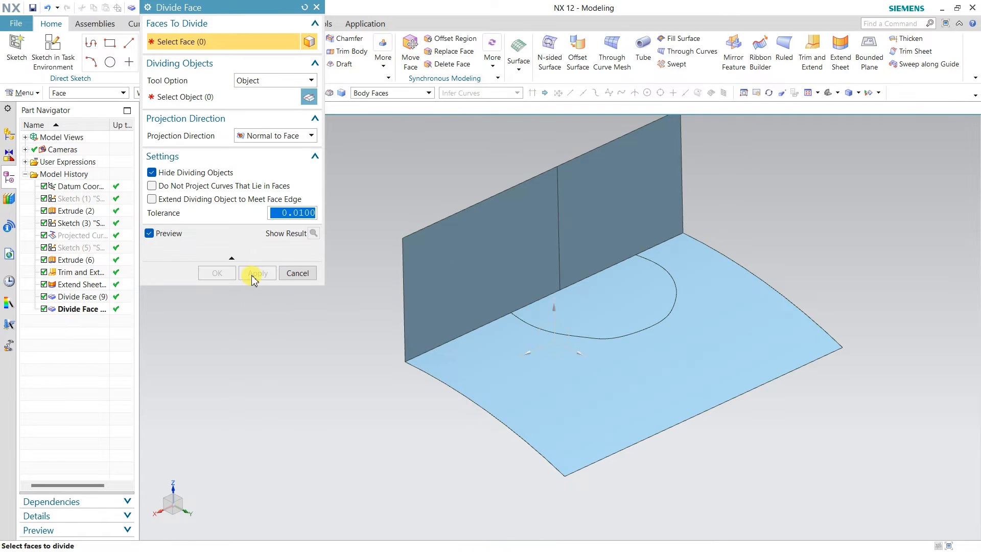
middle_drag(562, 335, 524, 325)
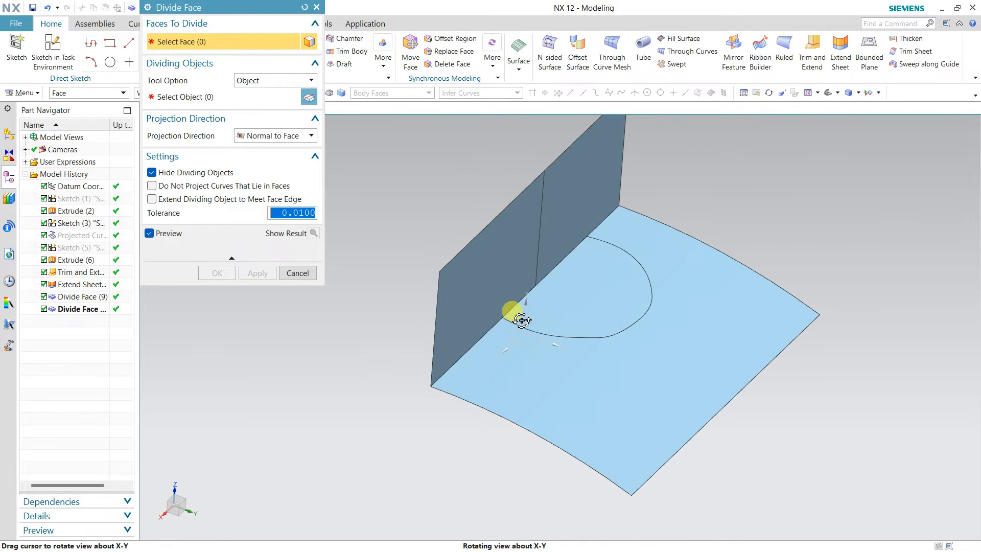
click(301, 274)
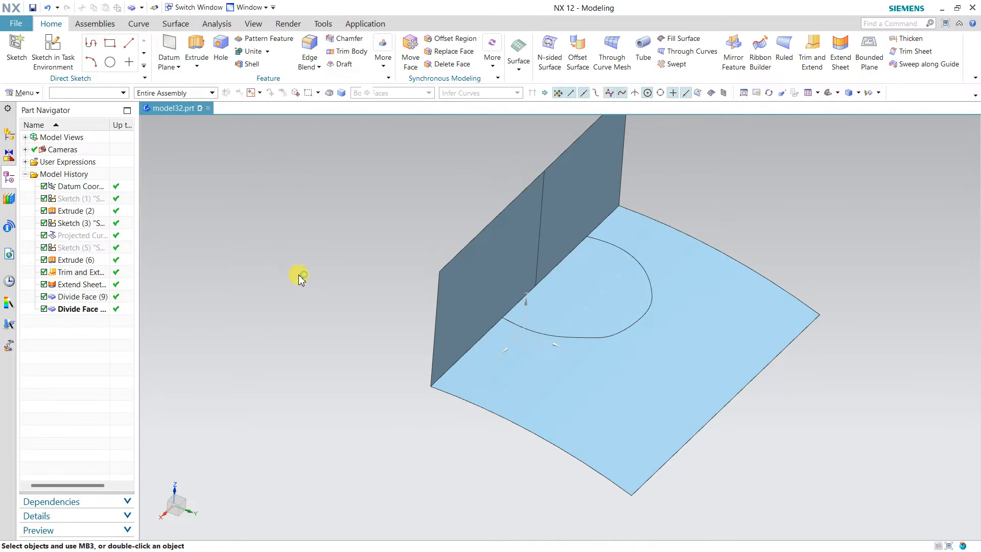
click(29, 93)
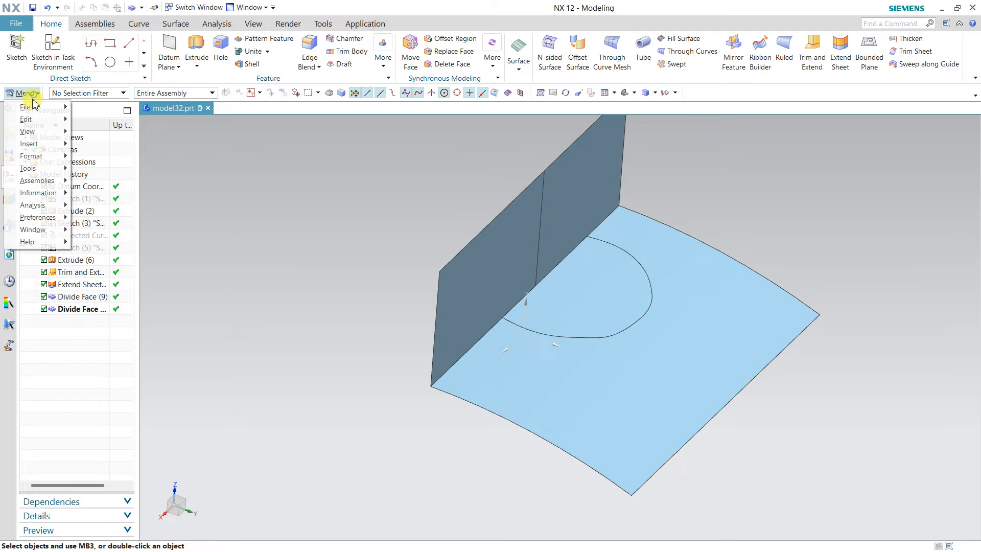
mouse_move(36, 144)
mouse_move(153, 282)
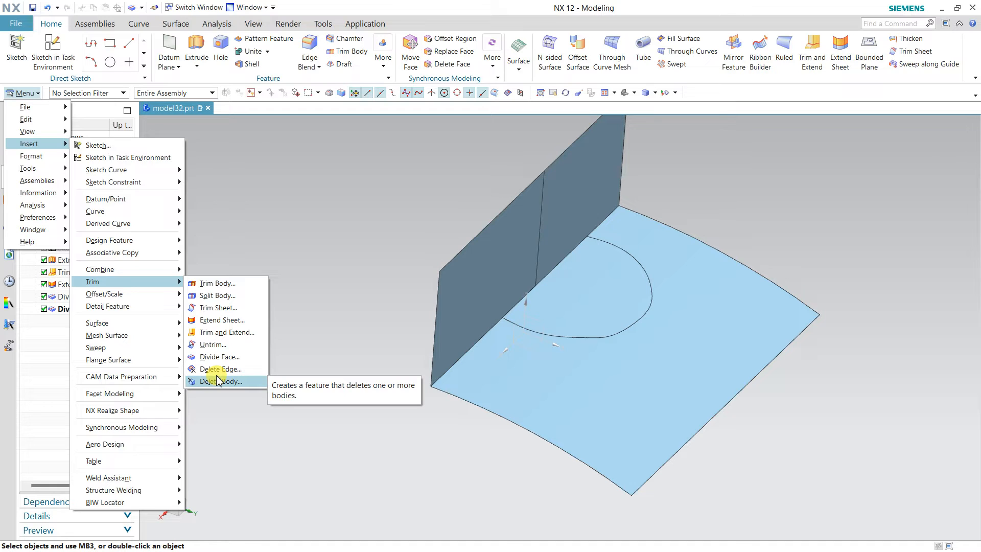
click(324, 280)
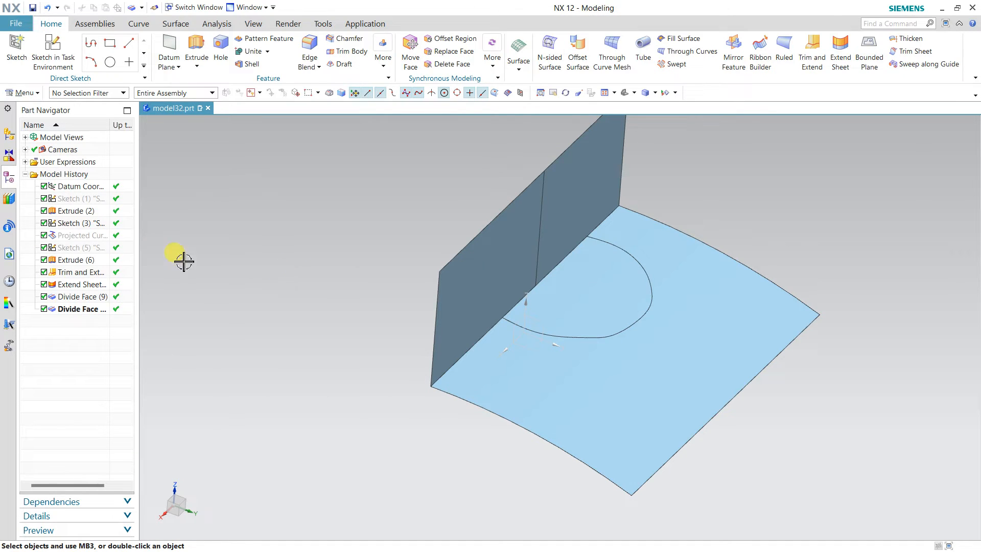
Step: Open the recently used part DAY7.1.prt and split its ribbed solid body with the datum YZ plane
click(9, 280)
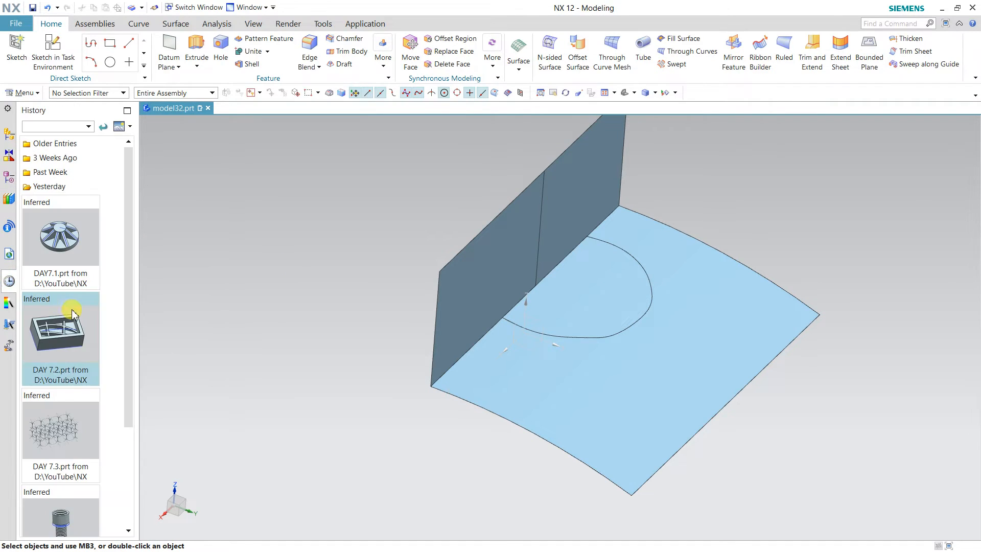
click(67, 249)
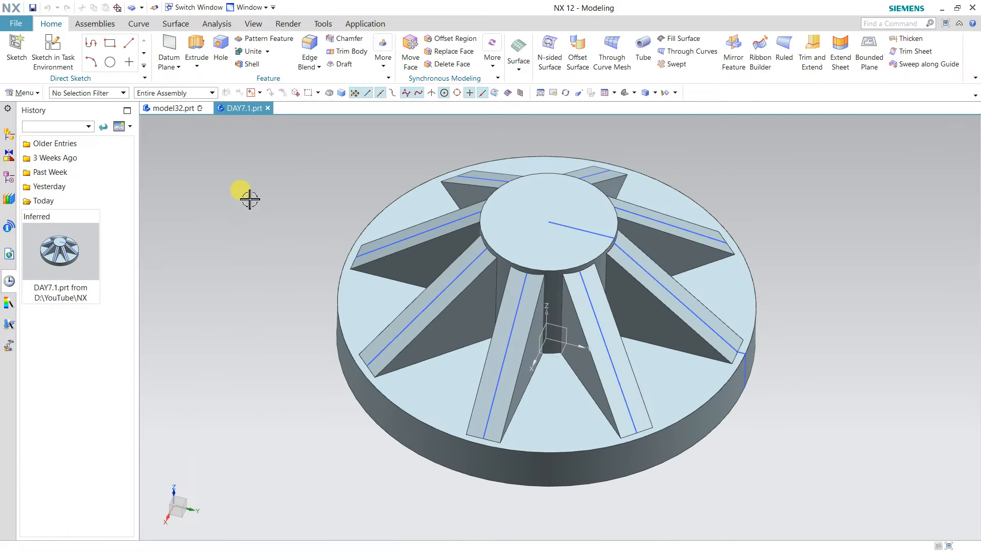
click(382, 65)
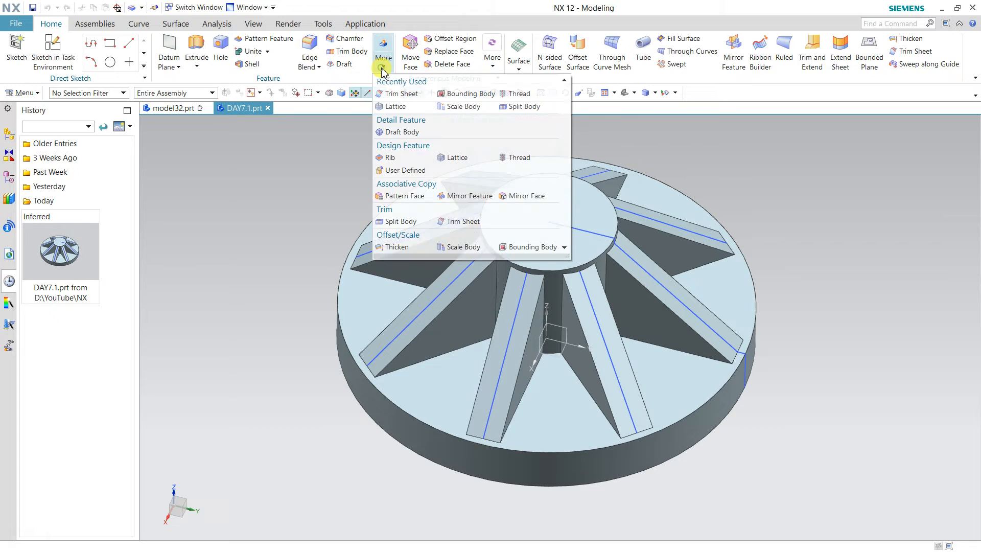
click(403, 221)
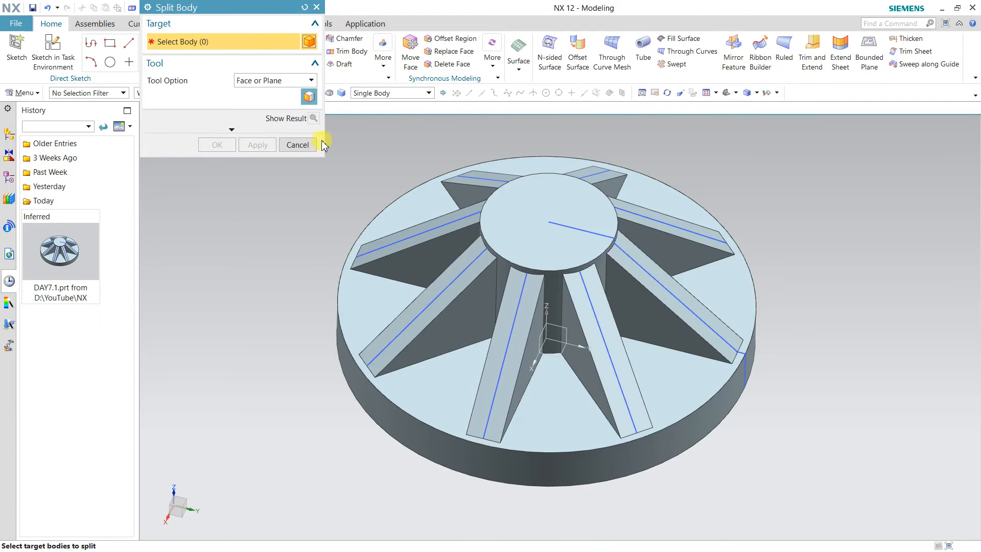
click(558, 268)
click(219, 97)
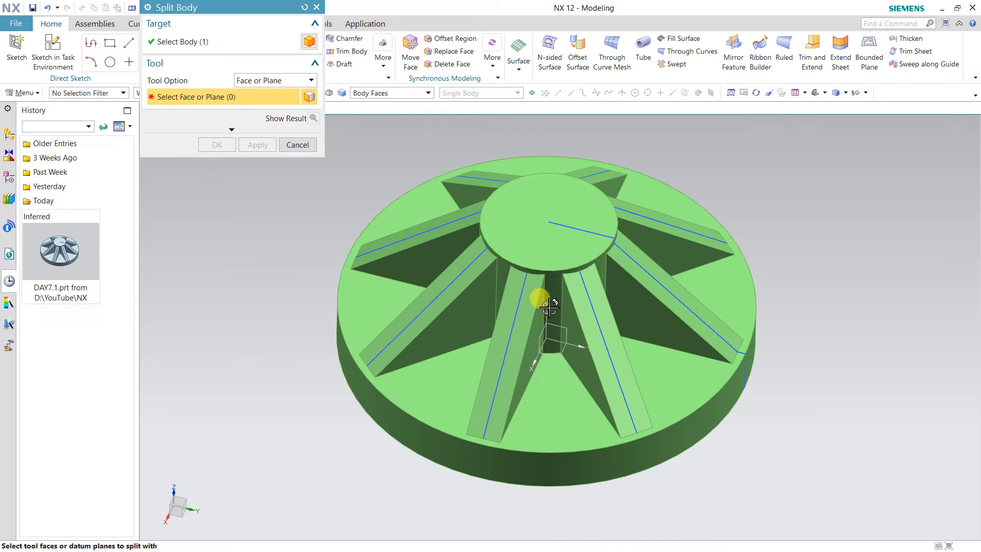
click(563, 325)
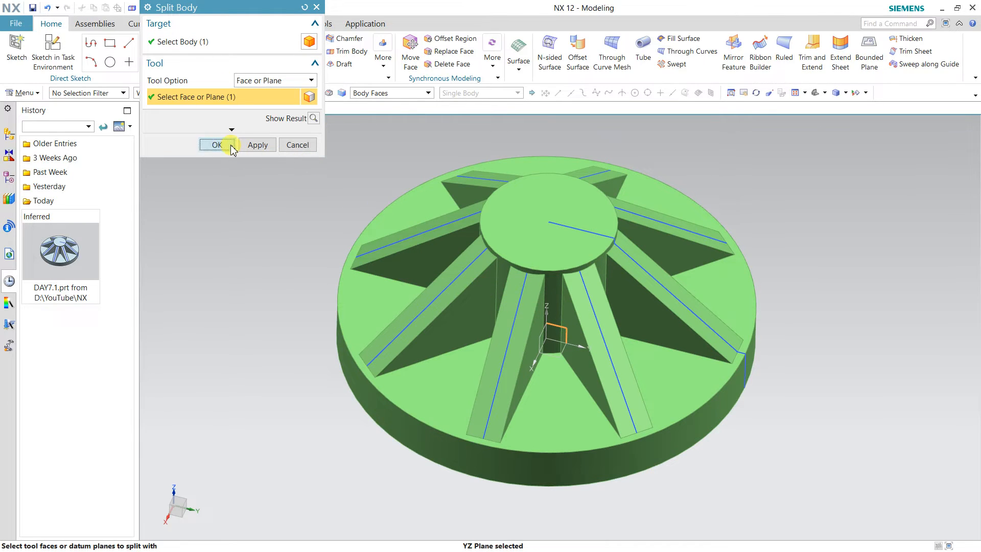
click(217, 145)
mouse_move(588, 370)
middle_down()
mouse_move(664, 372)
mouse_move(601, 296)
mouse_move(548, 388)
middle_up()
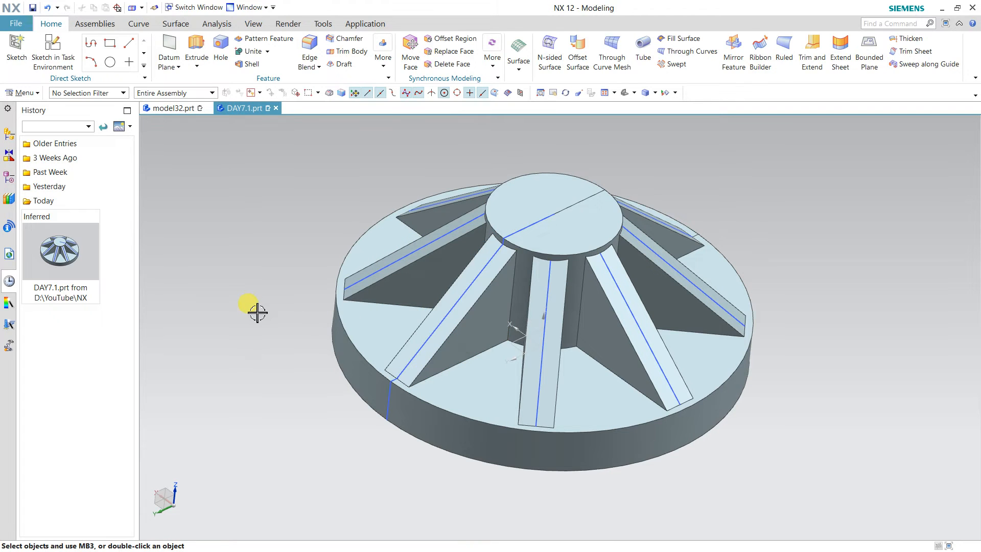
mouse_move(288, 347)
middle_down()
mouse_move(317, 384)
mouse_move(282, 346)
middle_up()
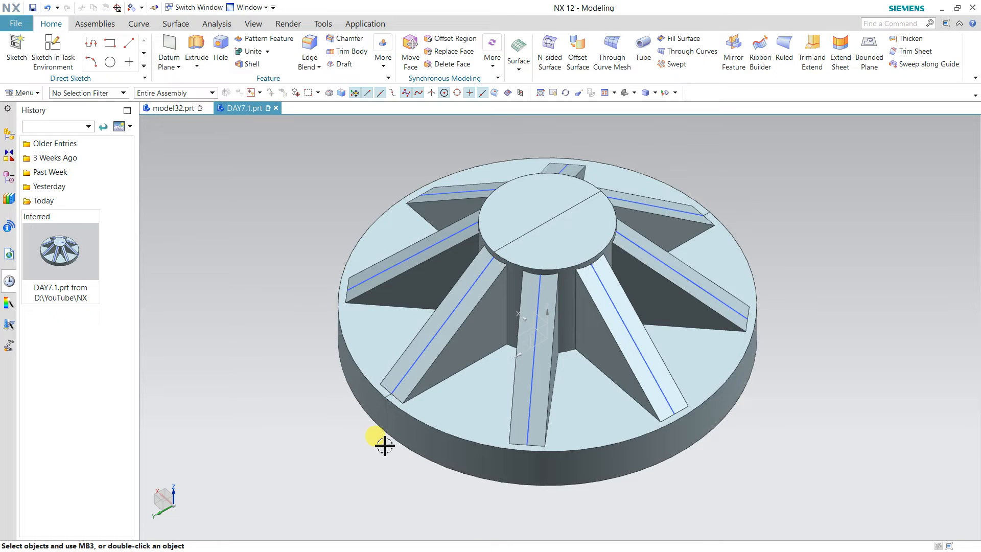
Step: Delete the front half of the split ribbed body with the Delete Body command
click(23, 92)
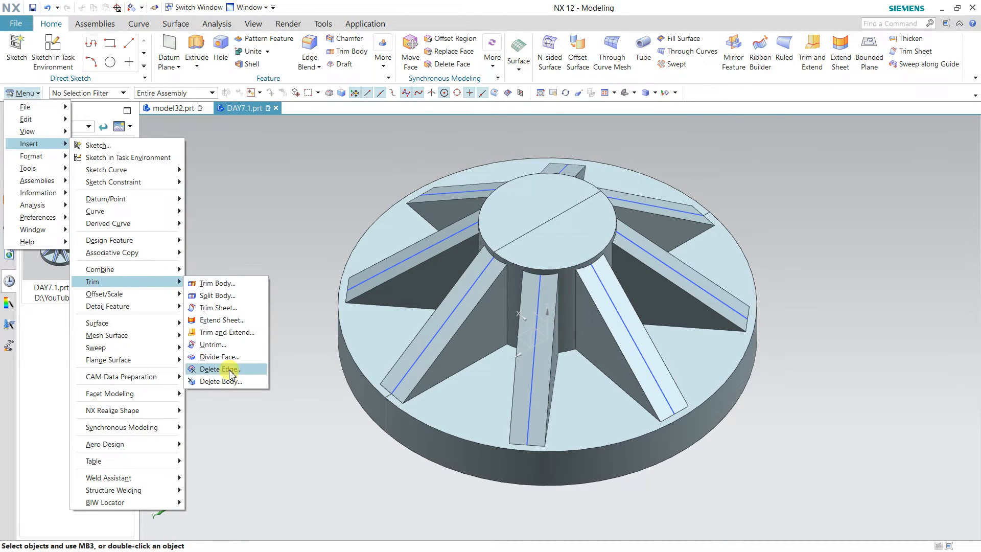
click(228, 386)
click(532, 419)
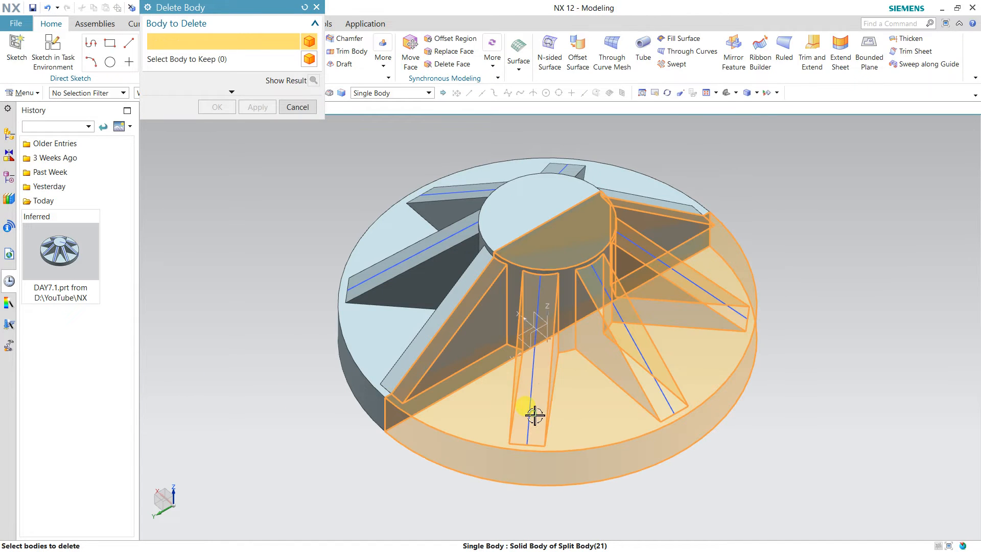
click(257, 109)
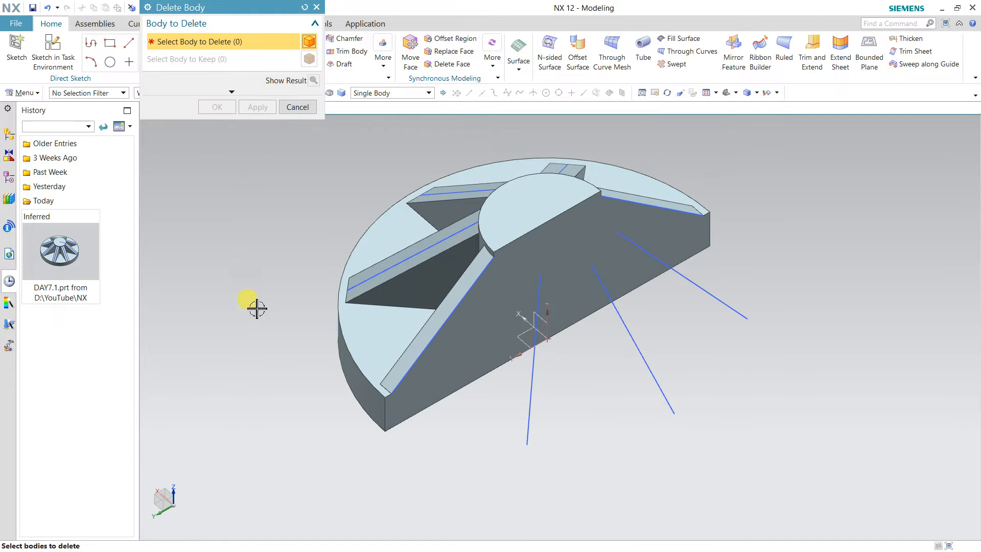
mouse_move(257, 307)
middle_down()
mouse_move(261, 295)
mouse_move(271, 319)
middle_up()
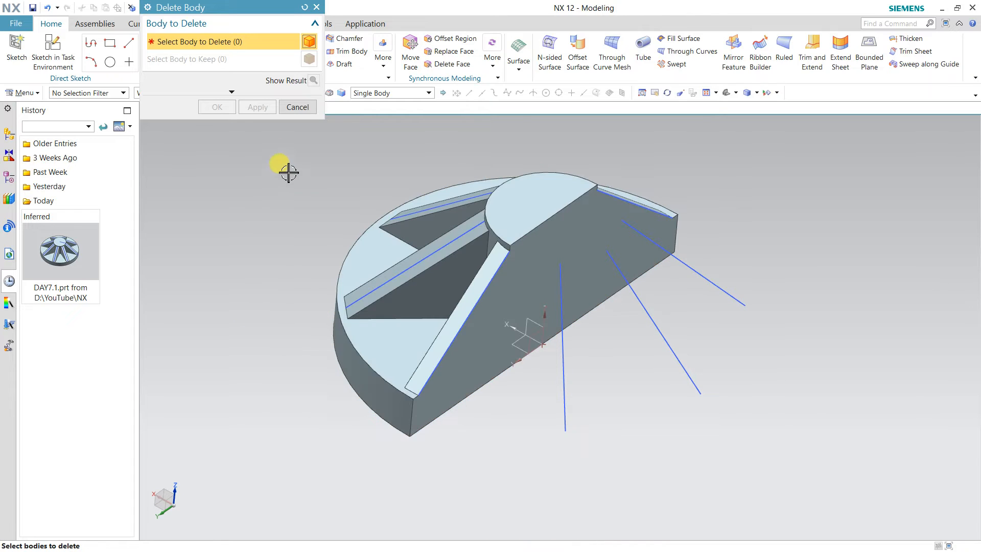
click(297, 109)
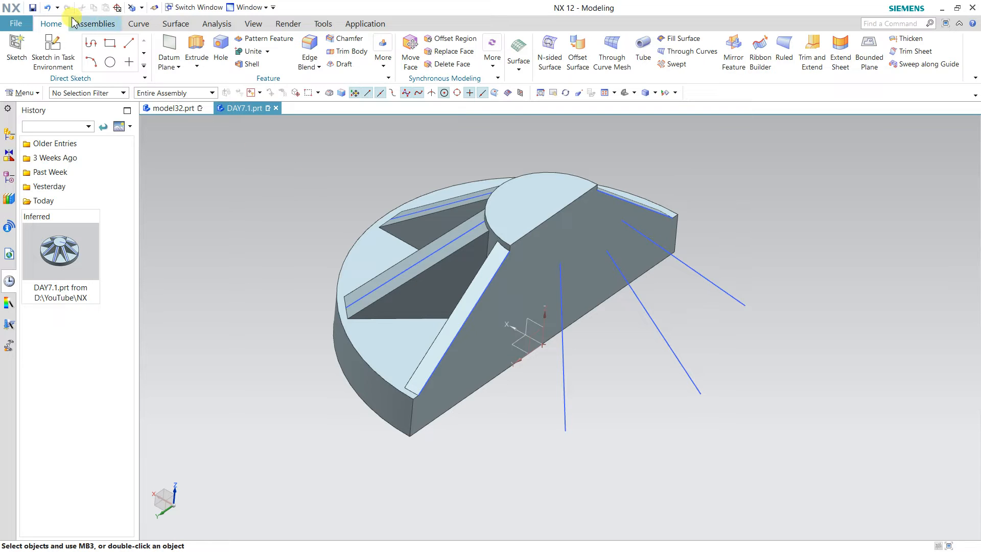
Step: Undo the deletion of the front half and inspect the ribbed disc from several directions
click(48, 8)
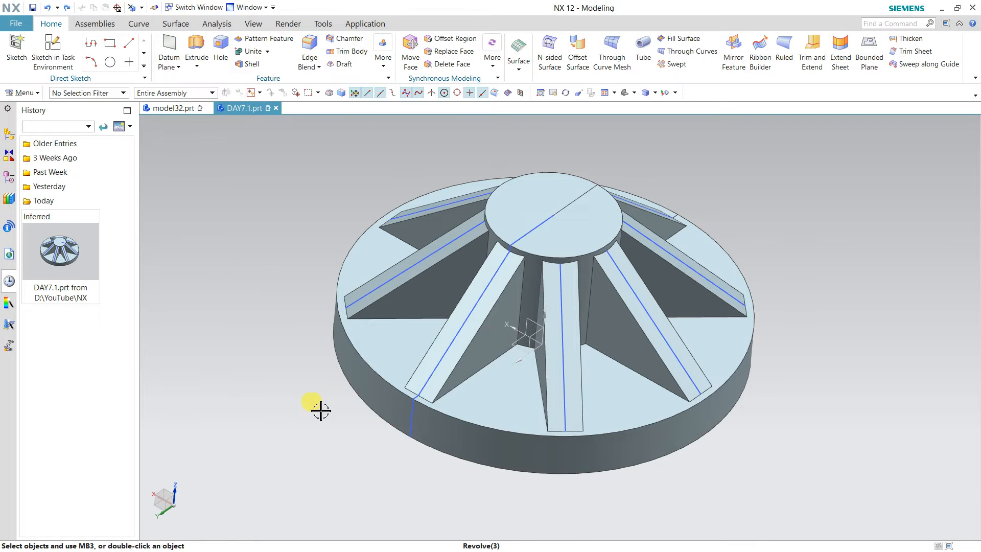
middle_drag(310, 411, 276, 254)
middle_drag(247, 288, 302, 352)
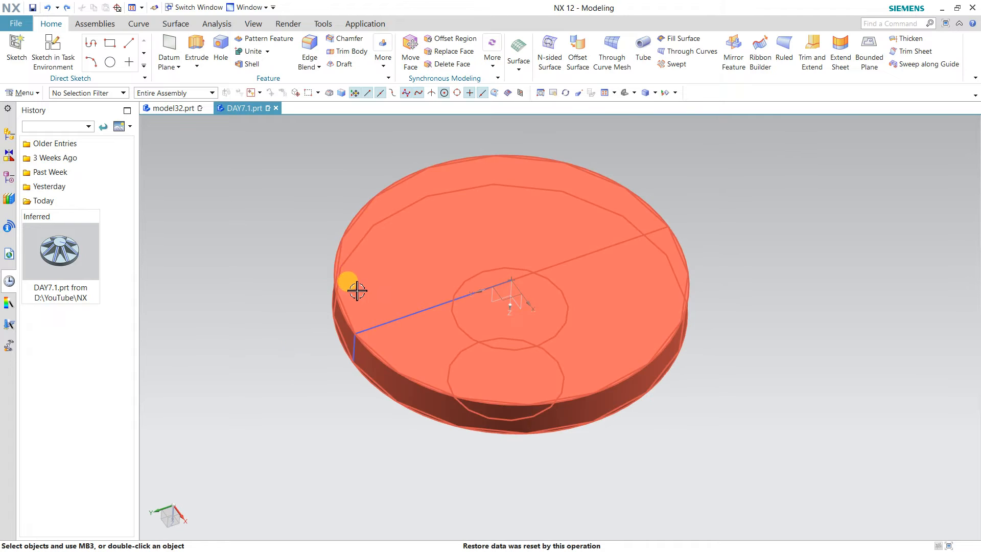
click(10, 155)
click(9, 137)
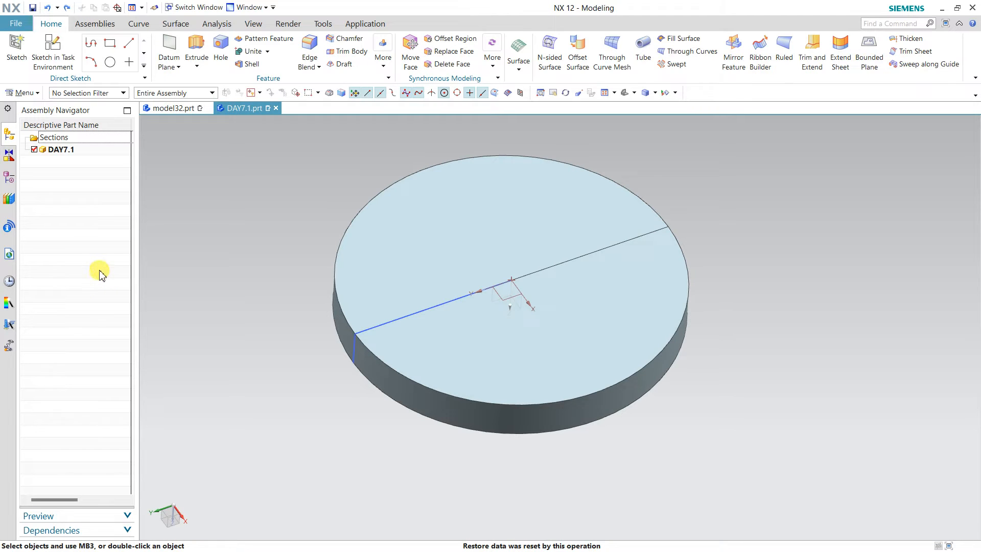
middle_drag(344, 267, 477, 279)
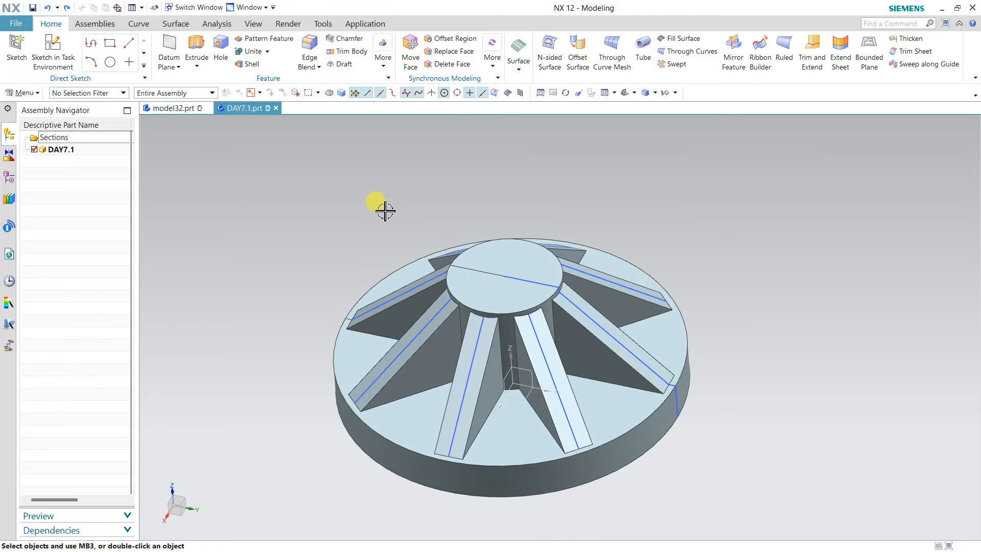
Step: Return to model32.prt and try to remove the curved sheet's rear curved outer edge with Delete Edge
right_drag(383, 209, 335, 259)
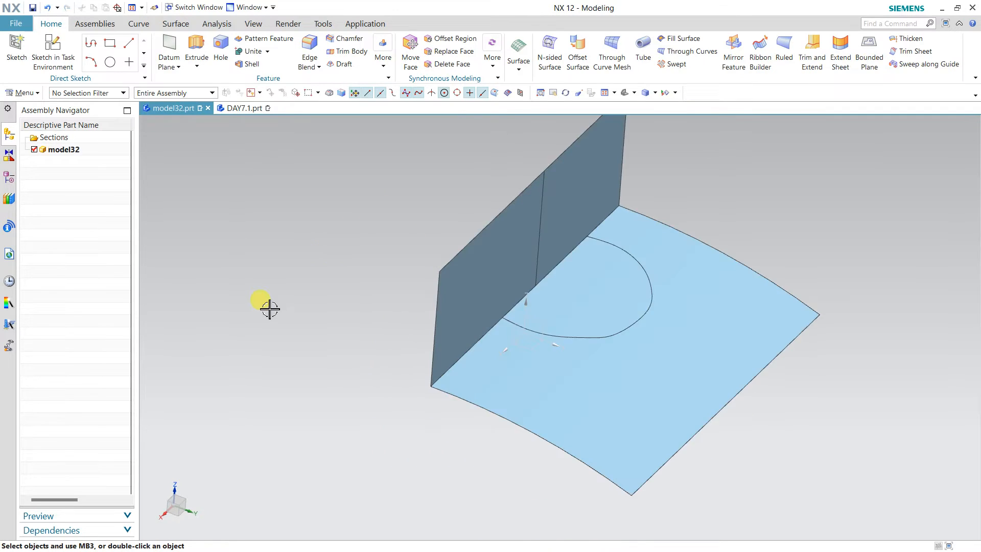
middle_drag(269, 308, 270, 309)
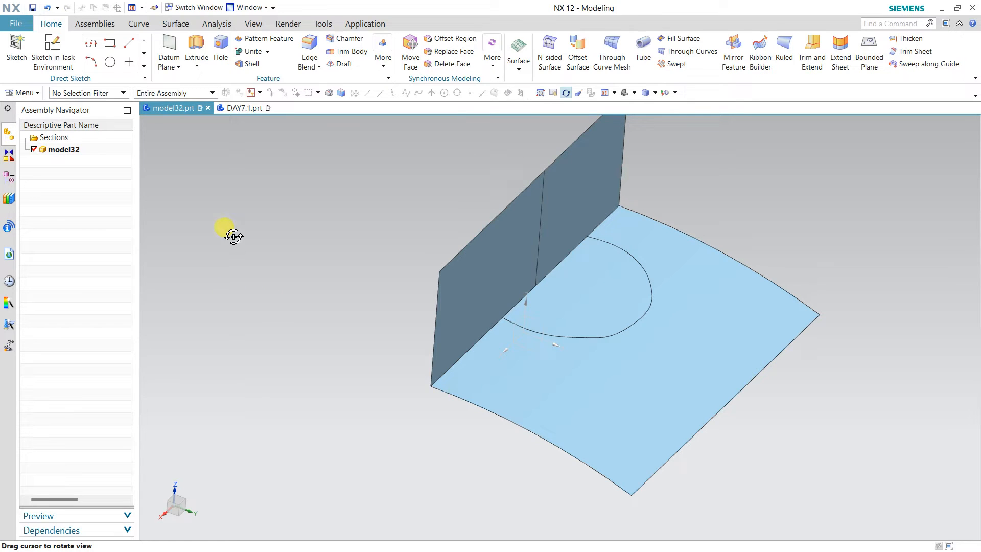
click(25, 92)
mouse_move(56, 144)
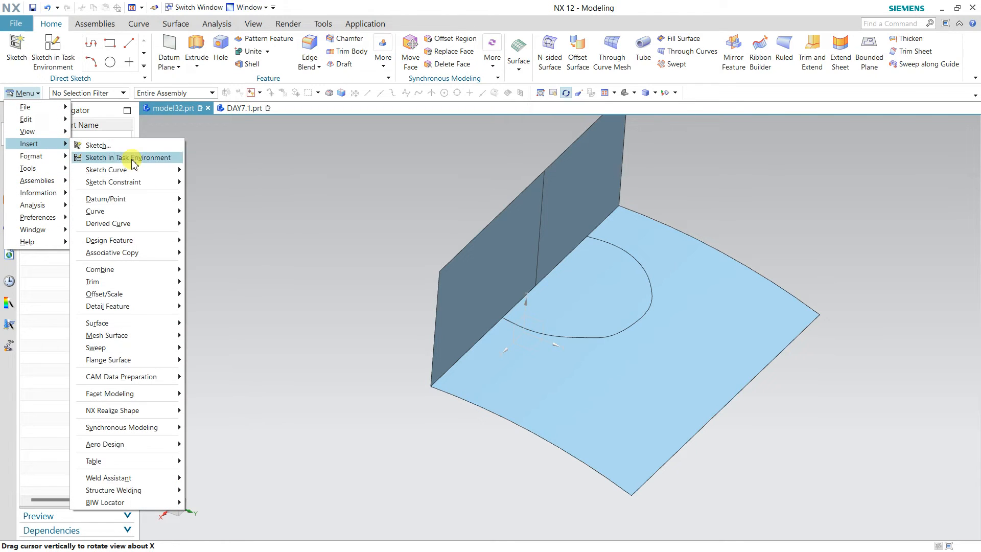
mouse_move(161, 284)
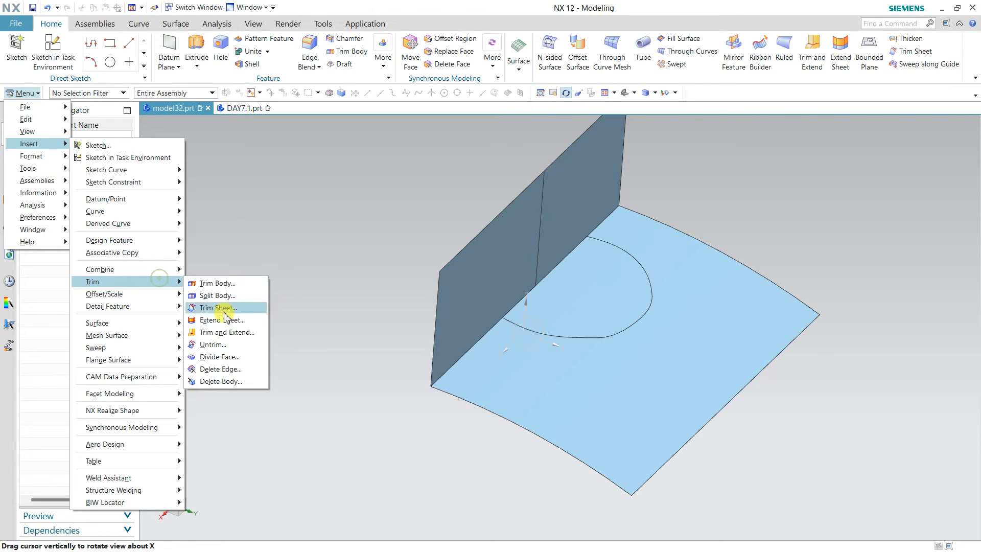
click(240, 368)
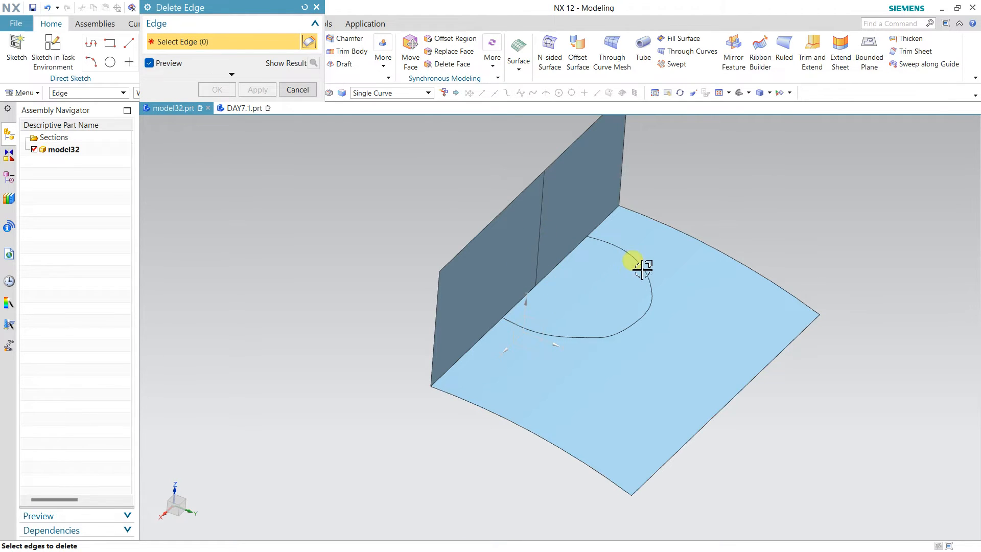
click(696, 236)
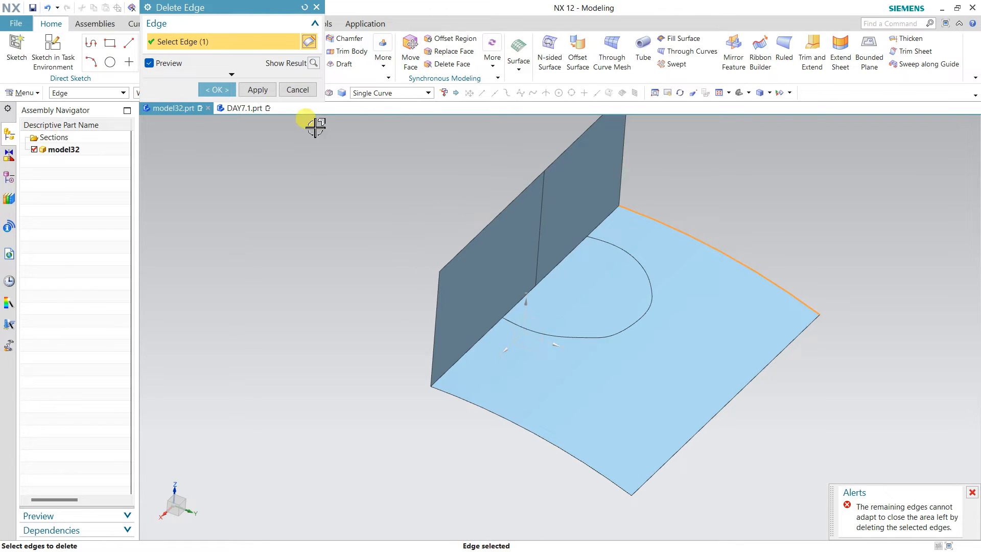
click(300, 95)
scroll(307, 234, down, 1)
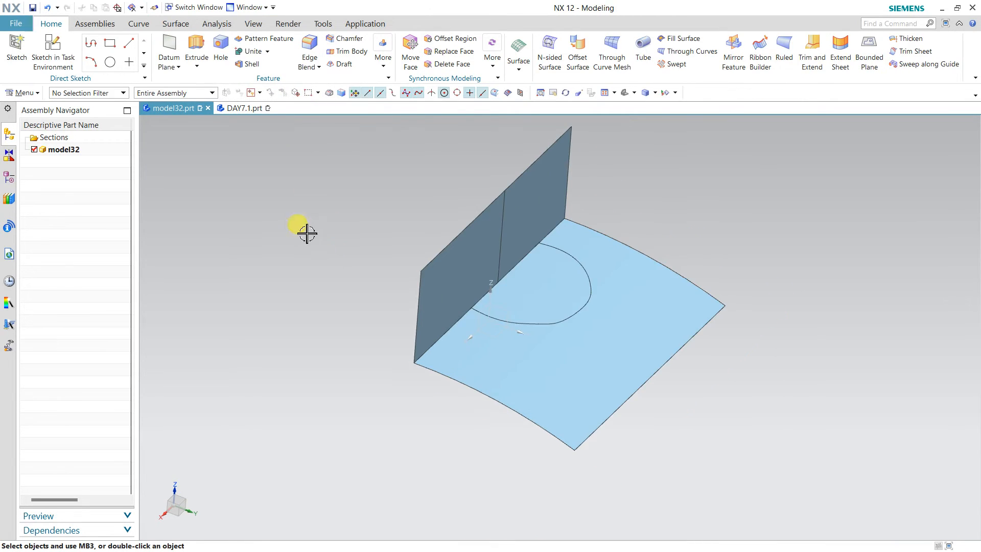
Step: Create a new part named model33.prt from the Model template in millimetres
click(15, 24)
click(276, 174)
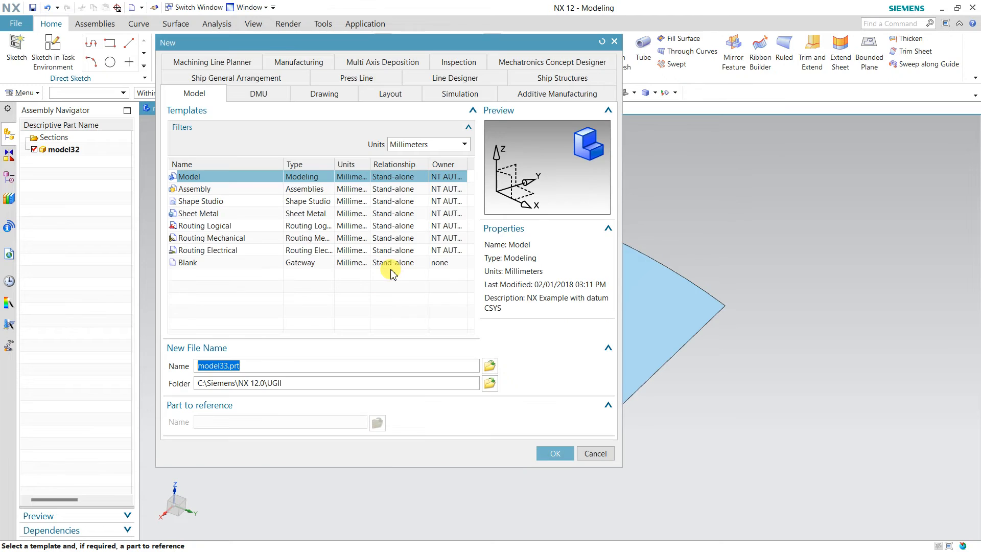
click(551, 452)
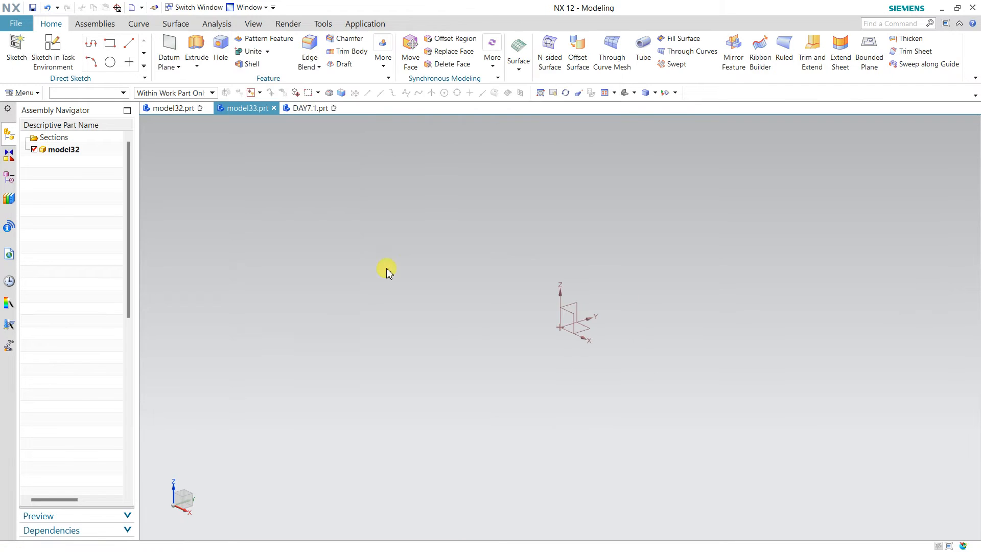
Step: Sketch a rectangle about 46 mm wide and 39 mm high from the origin on the XY plane, and finish the sketch
click(53, 51)
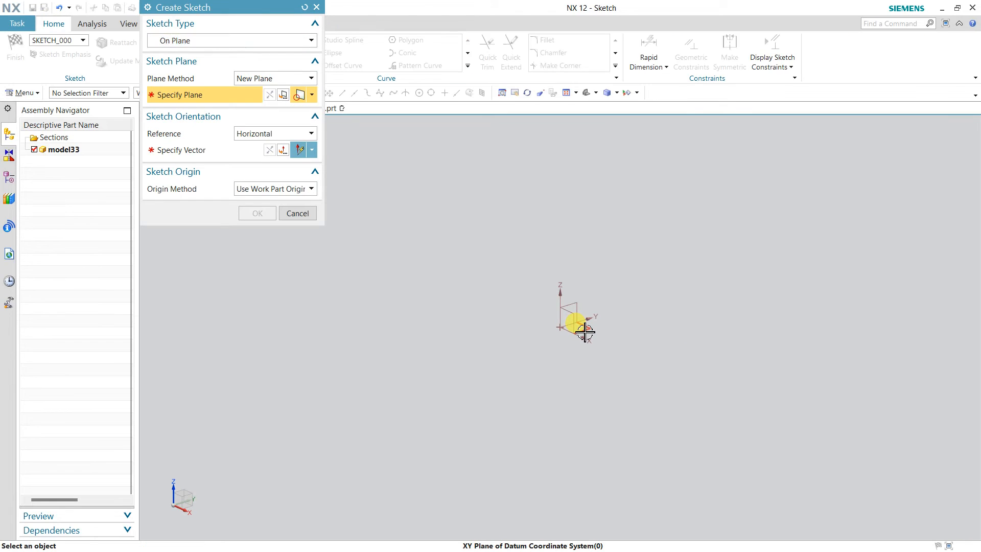
click(583, 328)
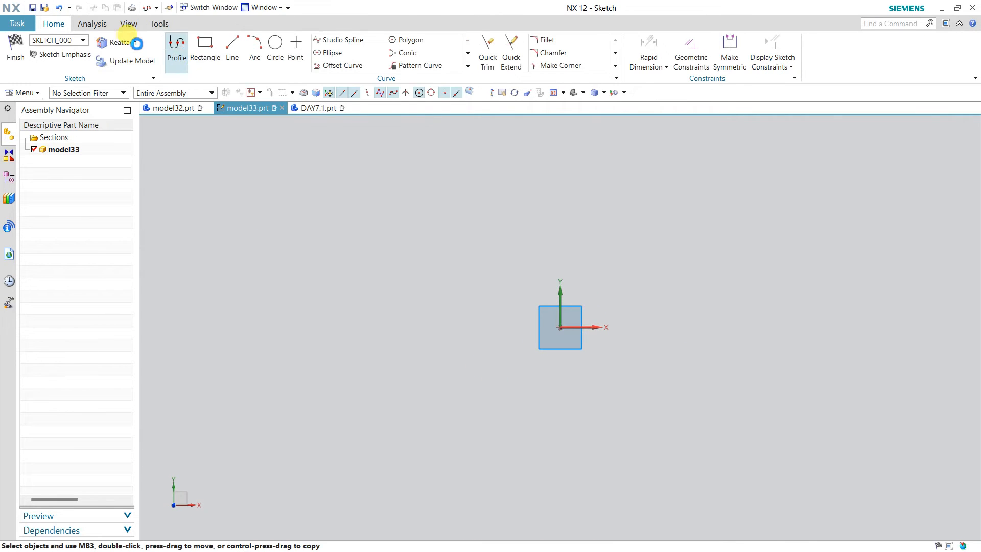
click(205, 57)
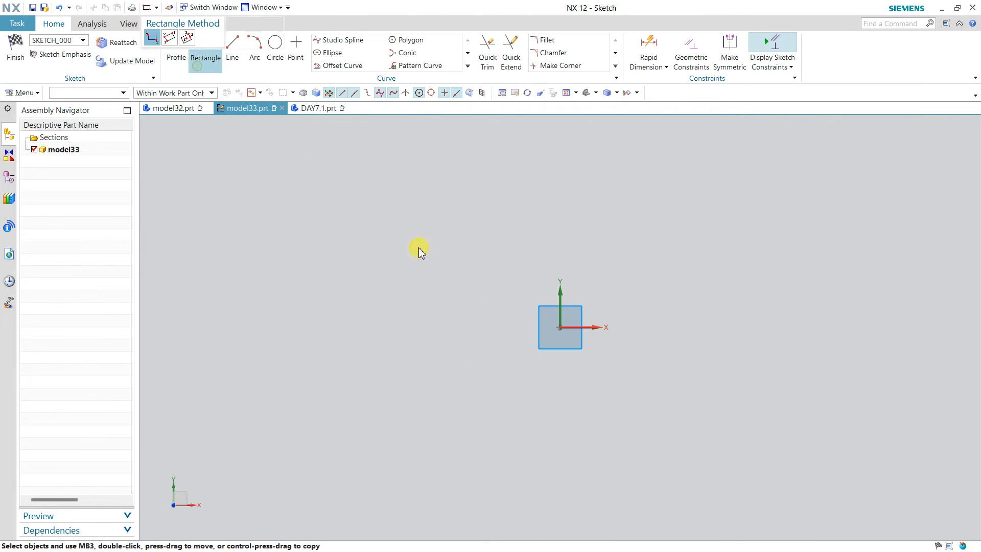
click(561, 328)
click(651, 254)
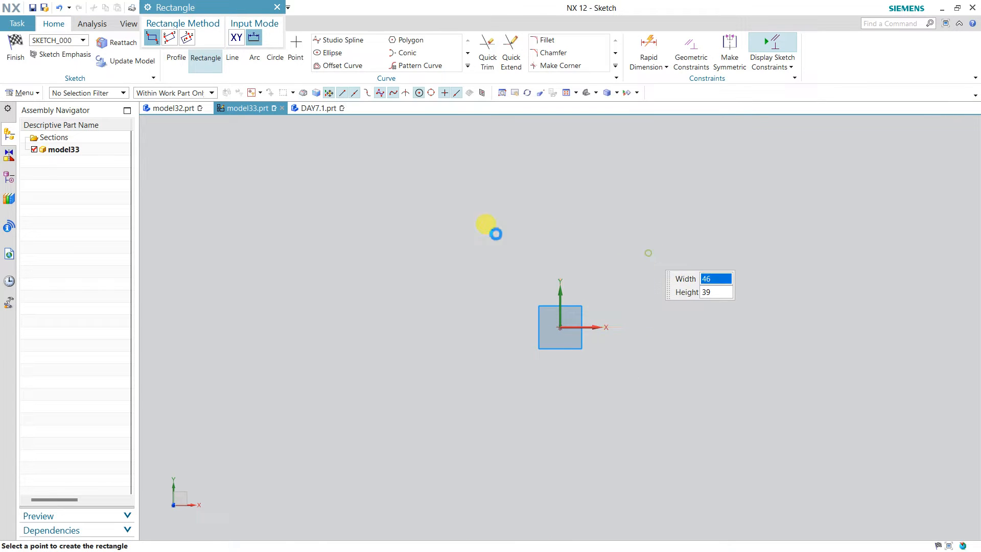
key(Escape)
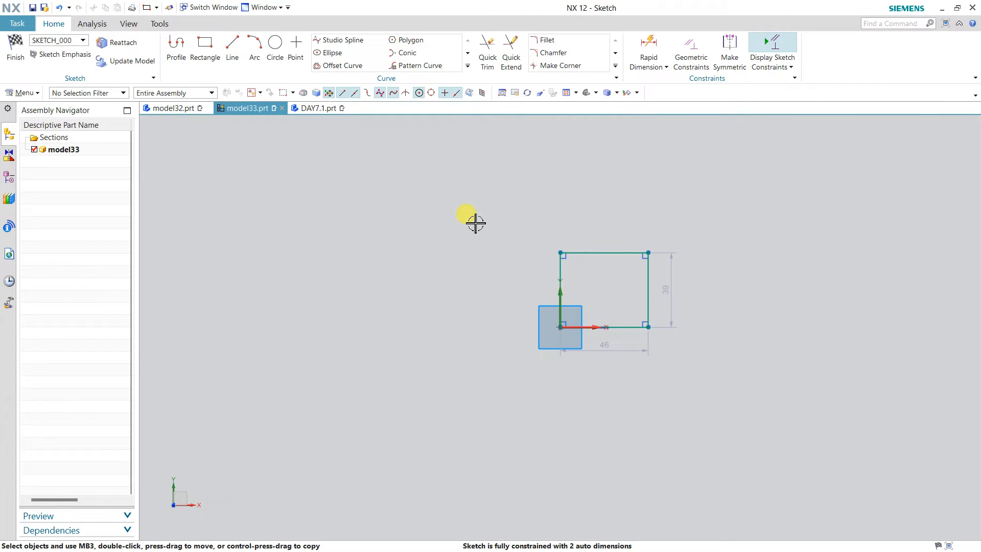
click(24, 63)
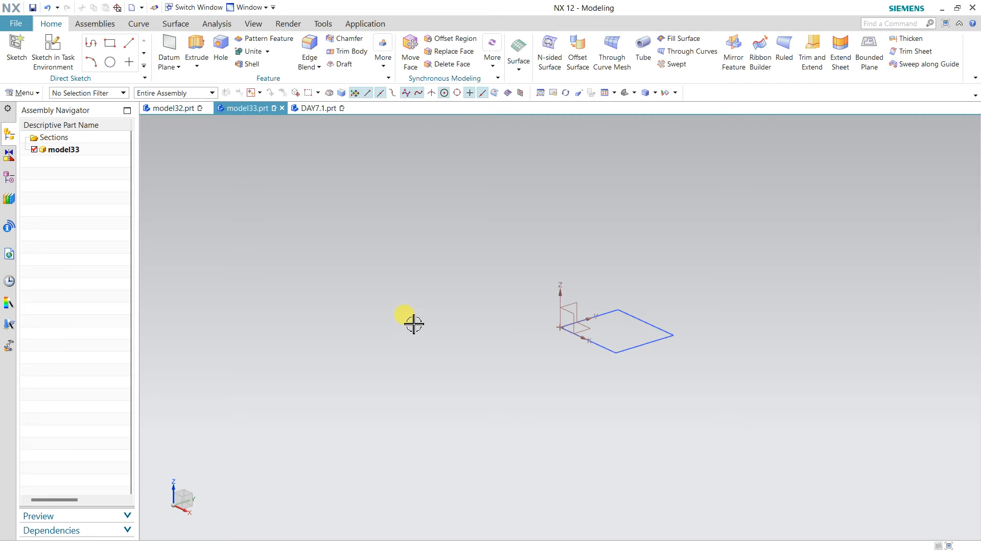
Step: Extrude the rectangle into a solid block from -9 mm to 11 mm
click(196, 47)
click(620, 347)
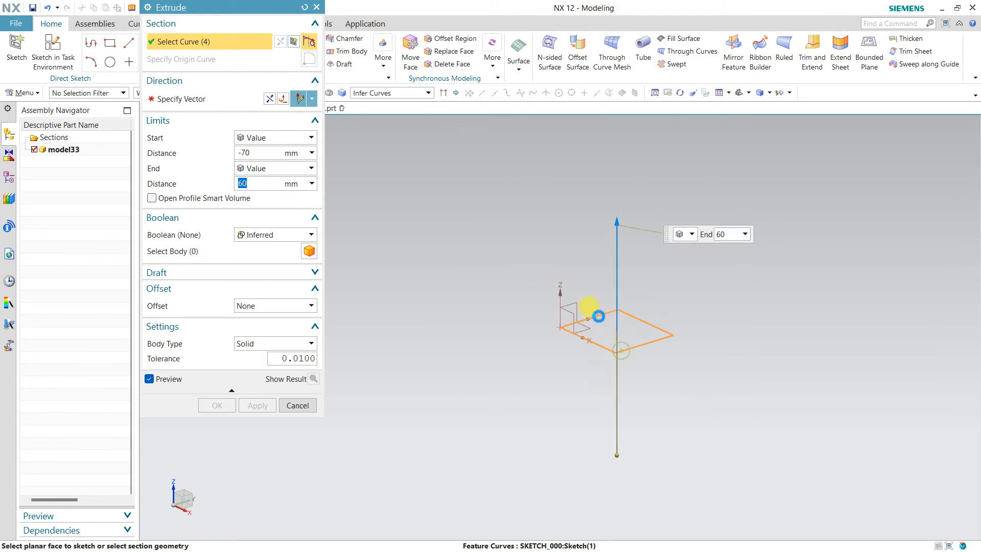
drag(617, 223, 620, 311)
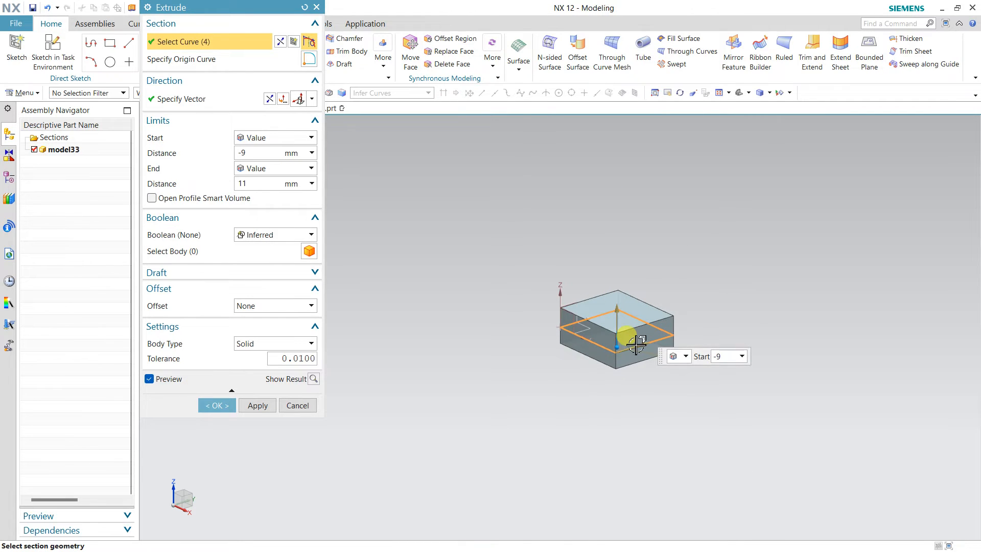
middle_click(367, 357)
key(ctrl+f)
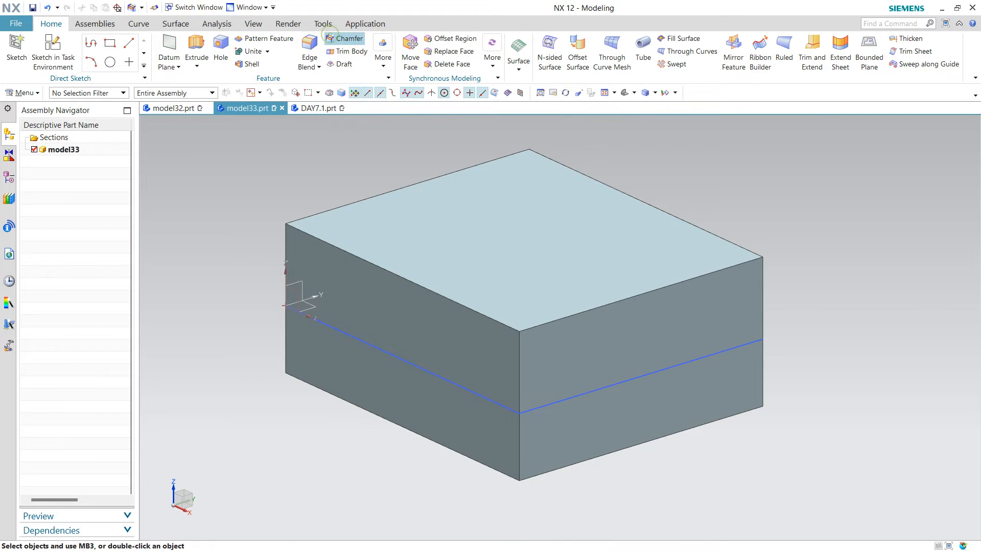
Step: Chamfer the block's vertical corner edge opposite the origin using Offset and Angle with 17 mm and 28°
click(329, 37)
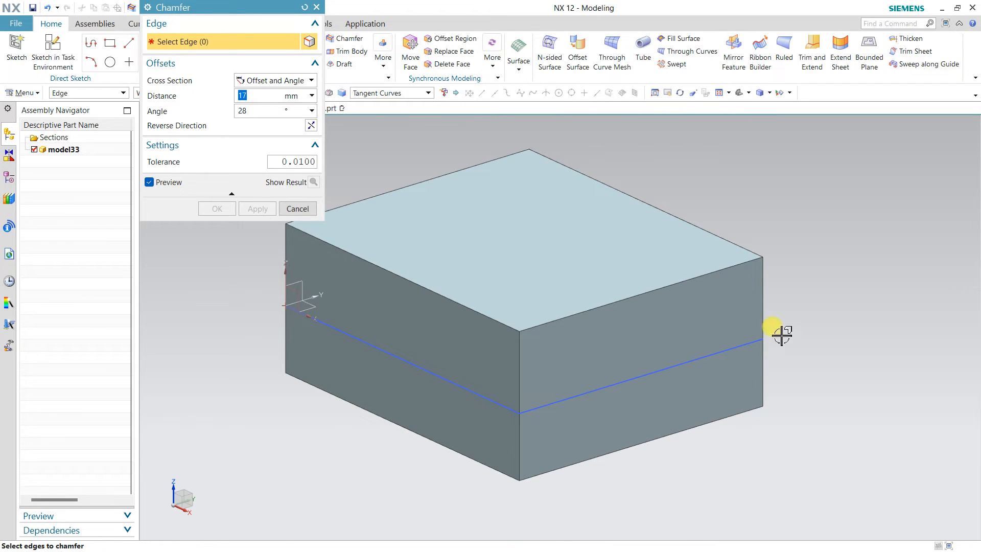
click(772, 317)
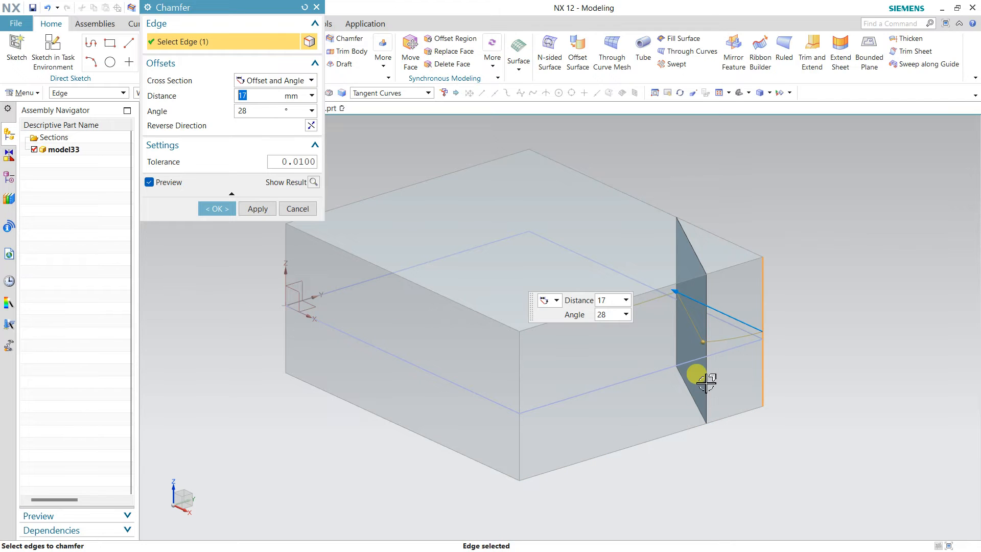
click(211, 214)
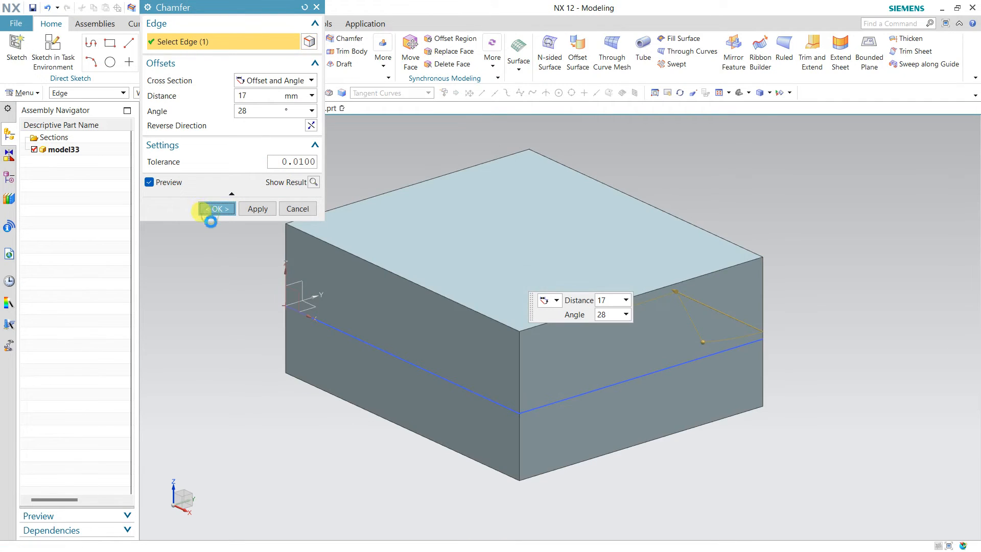
middle_drag(815, 394, 782, 389)
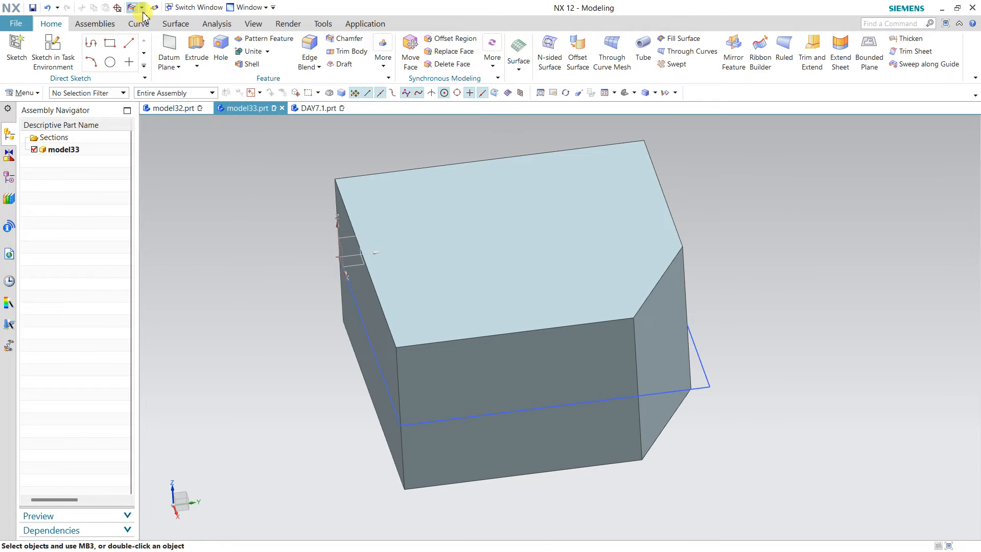
click(143, 8)
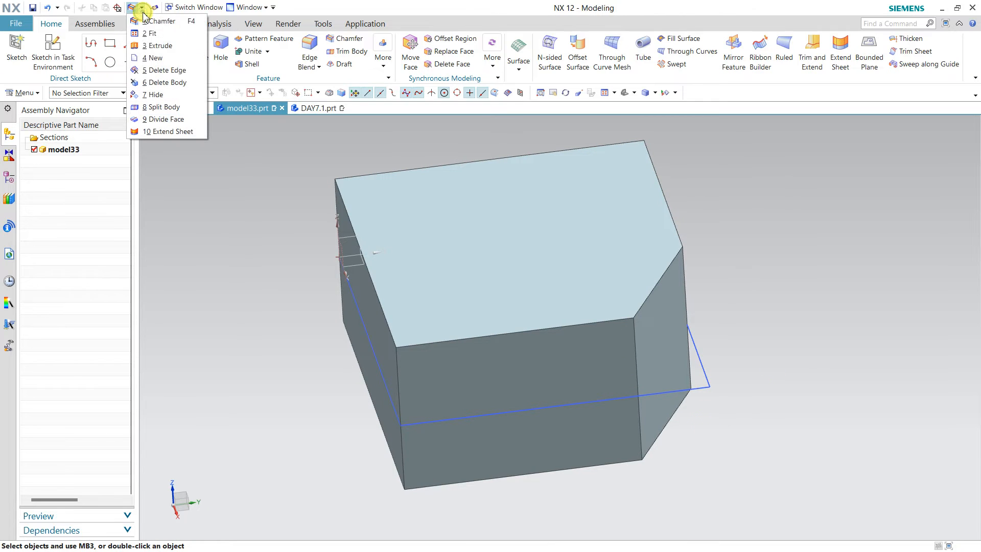
click(173, 72)
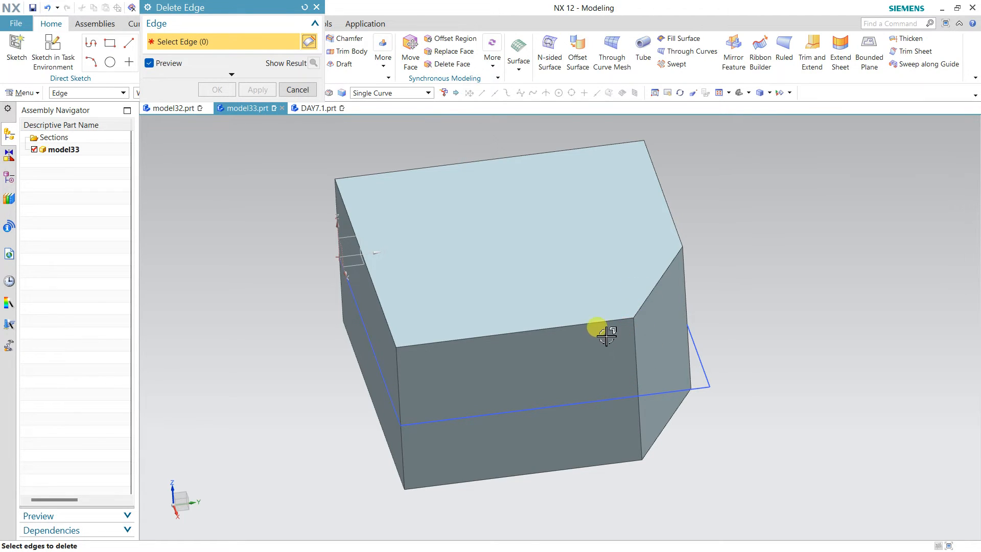
middle_drag(605, 331, 579, 354)
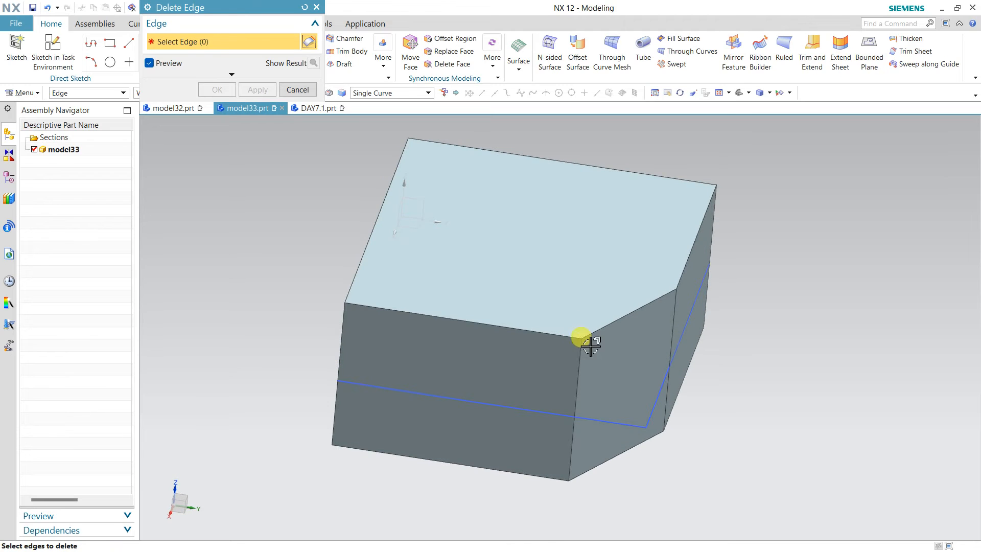
click(297, 90)
middle_drag(317, 259, 290, 255)
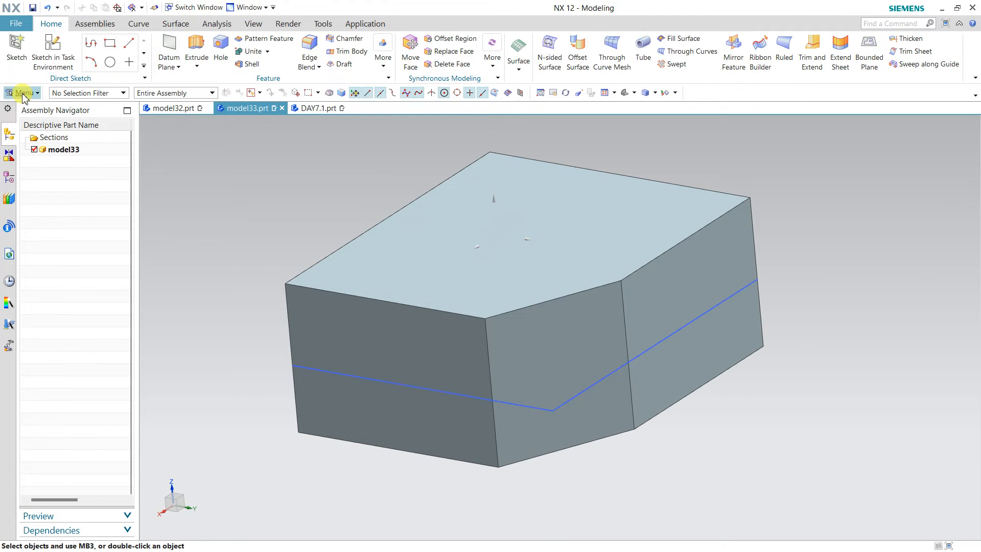
Step: Return to model32.prt and delete both Divide Face features, the Extend Sheet and the Trim and Extend feature
click(164, 109)
middle_drag(311, 298, 339, 313)
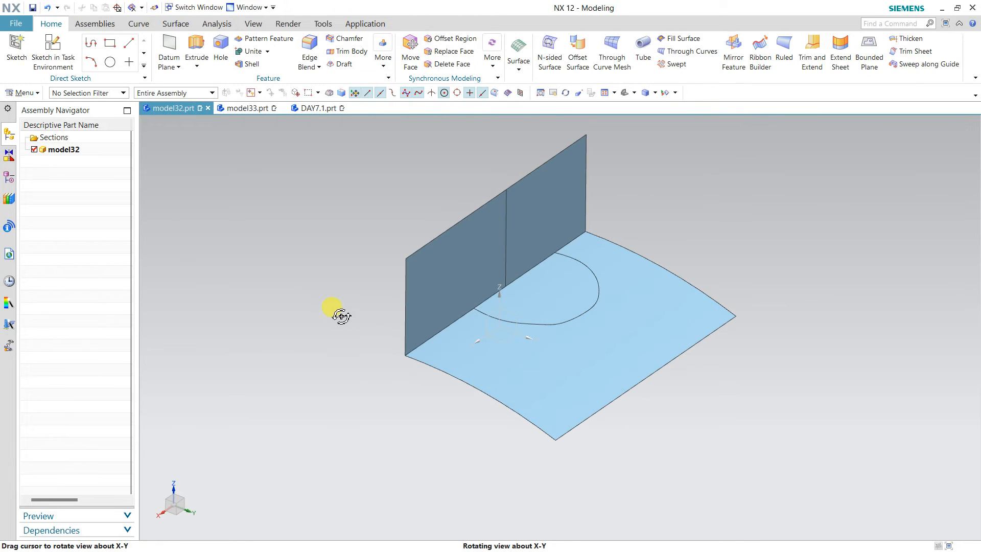
click(10, 181)
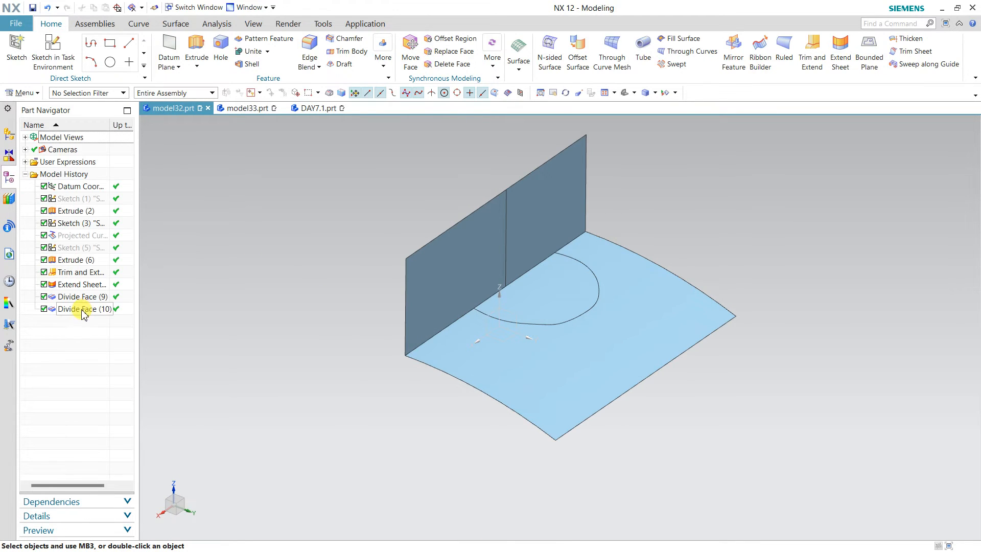
click(84, 310)
ctrl+click(85, 297)
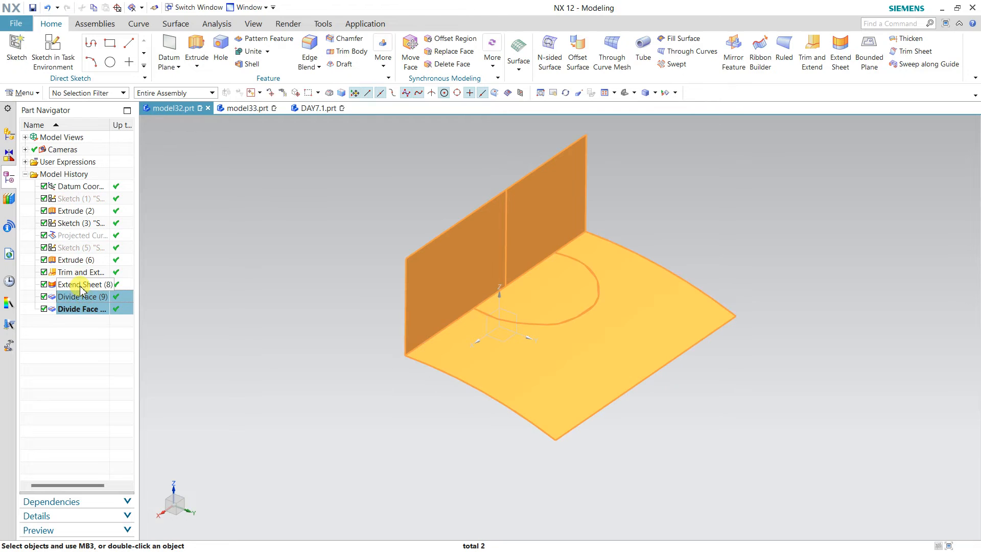
ctrl+click(77, 285)
ctrl+click(70, 273)
right_click(71, 274)
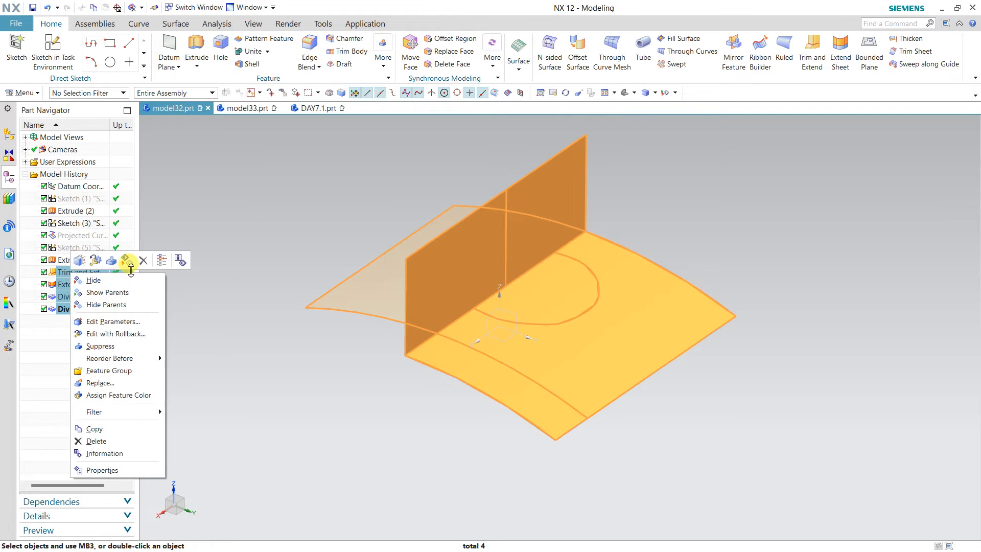
click(143, 260)
middle_drag(252, 351, 287, 281)
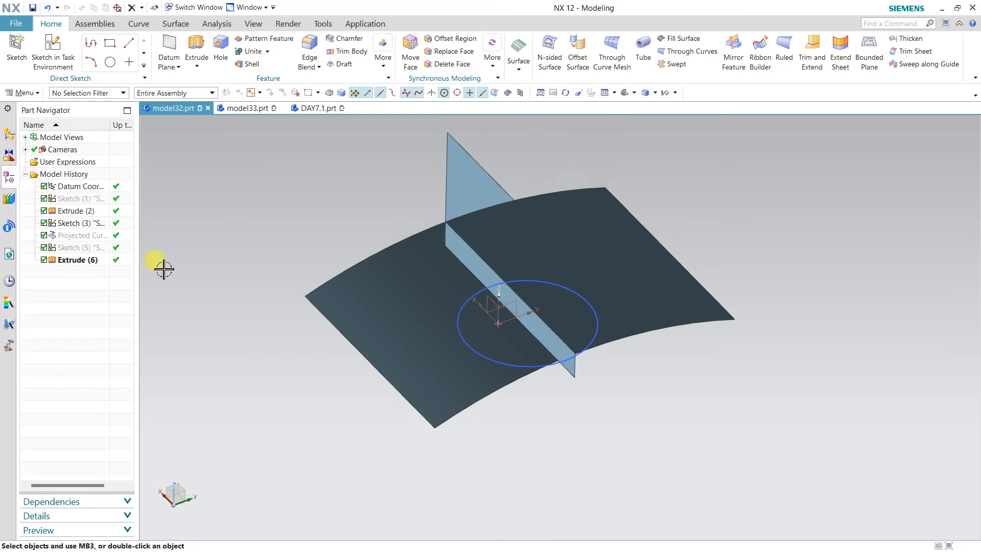
Step: Show the hidden projected circle on the curved sheet
click(78, 235)
right_click(79, 235)
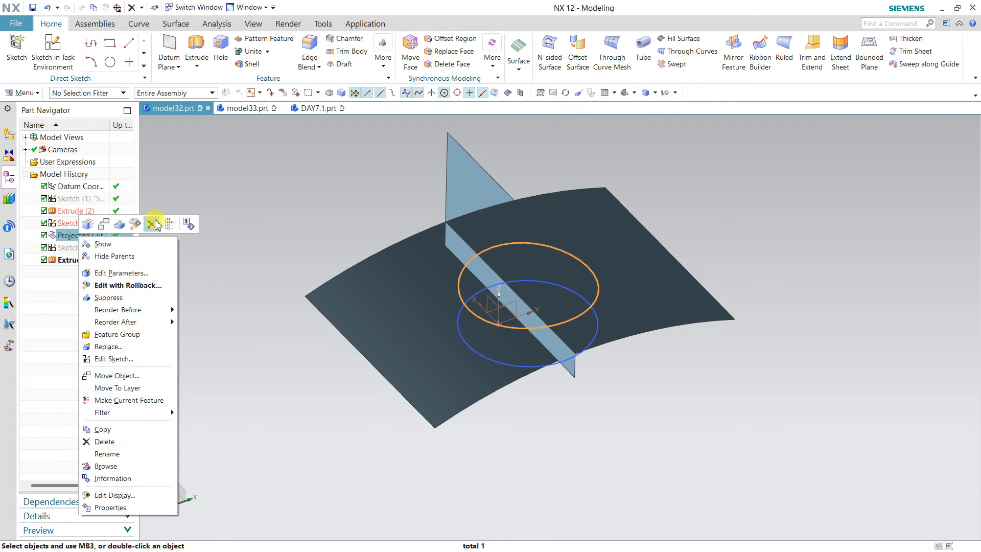
click(253, 224)
middle_drag(261, 232, 269, 278)
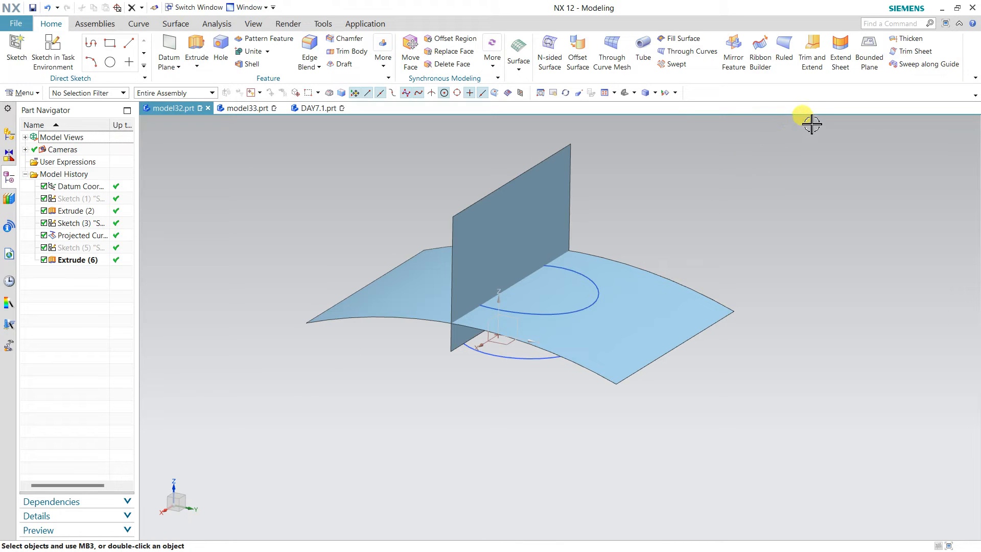
Step: Trim the curved sheet with Trim Sheet using the projected circle as boundary, keeping the region outside it
click(904, 51)
click(632, 318)
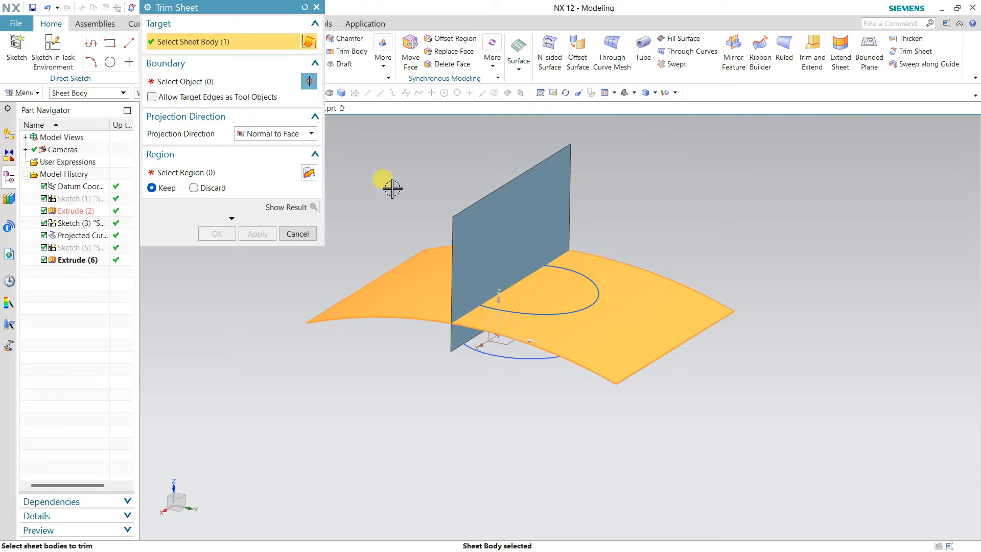
click(258, 81)
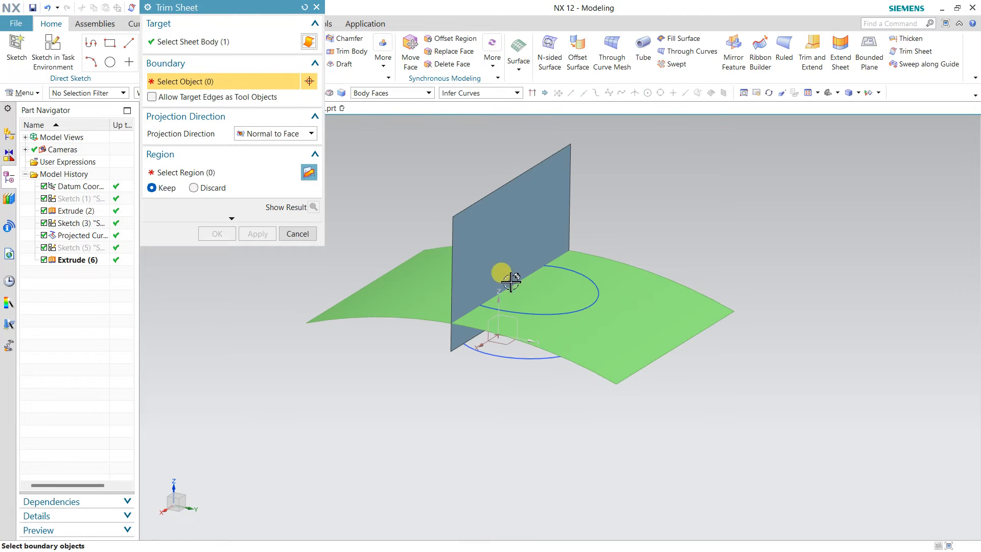
click(532, 310)
click(220, 234)
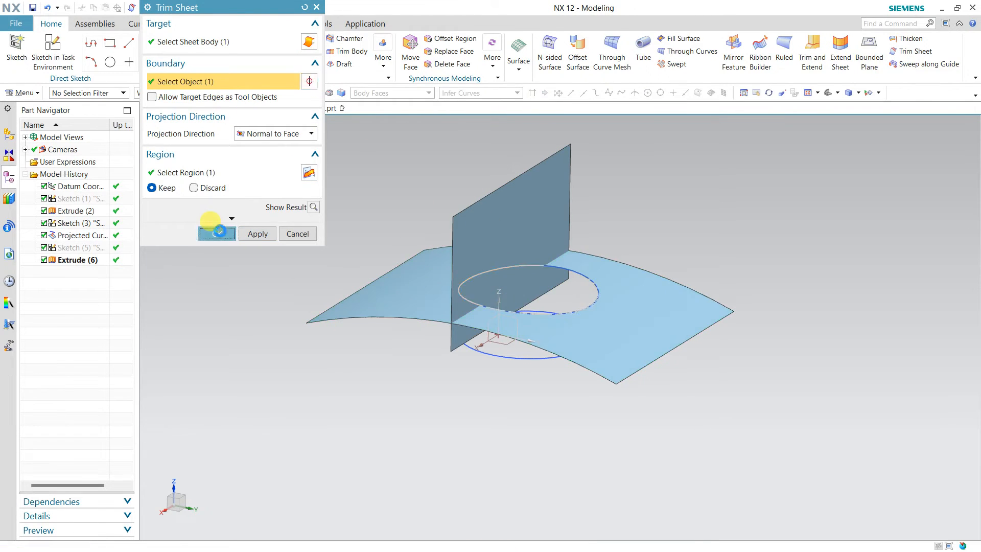
middle_drag(247, 237, 284, 246)
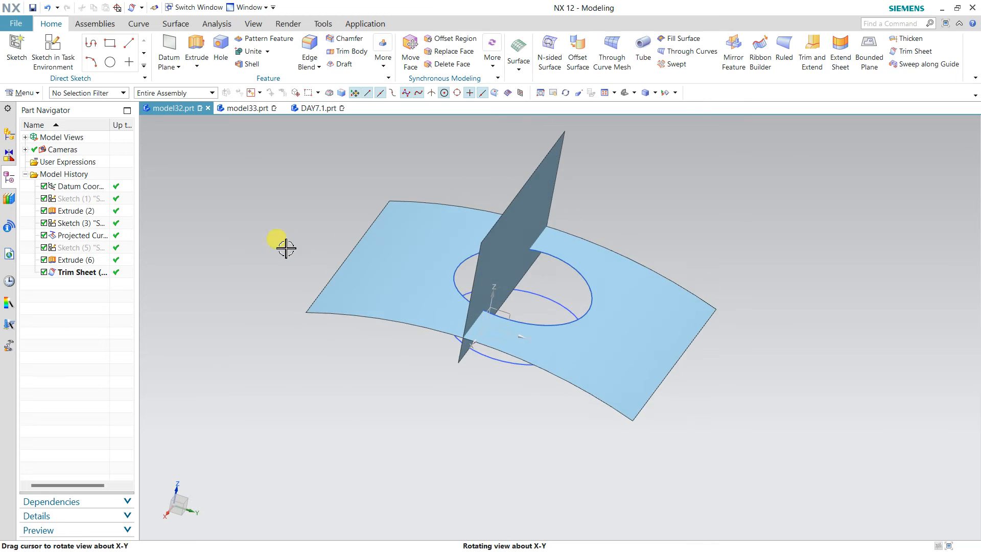
Step: Hide the vertical planar sheet crossing the curved sheet
click(534, 164)
click(537, 185)
middle_drag(538, 188, 501, 204)
Step: Untrim the face of the curved sheet with the circular hole
click(35, 94)
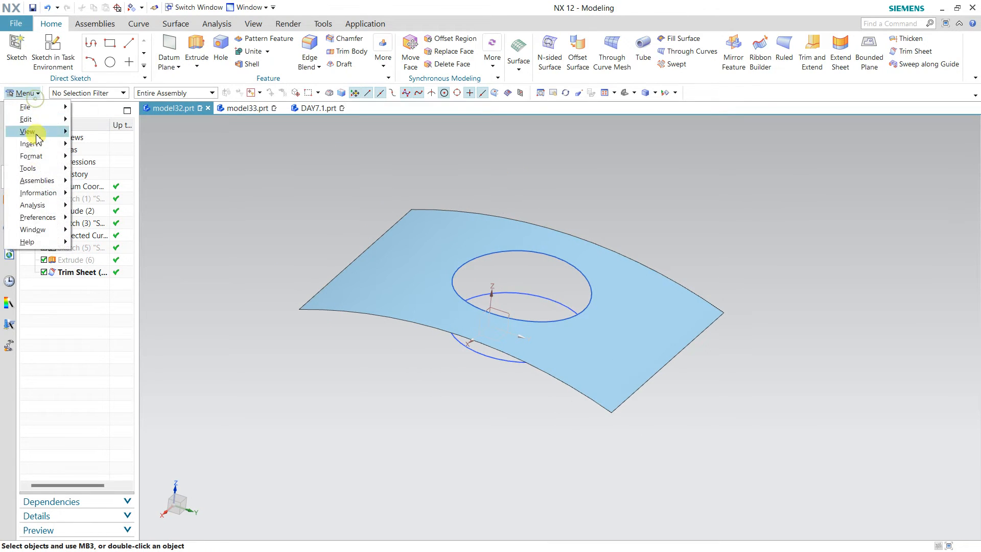
mouse_move(44, 144)
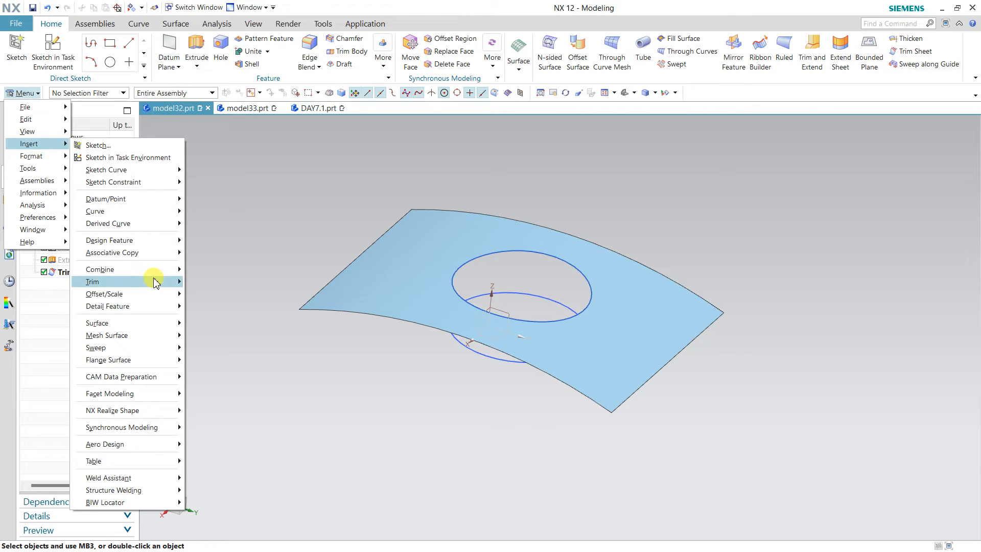
mouse_move(153, 282)
click(234, 346)
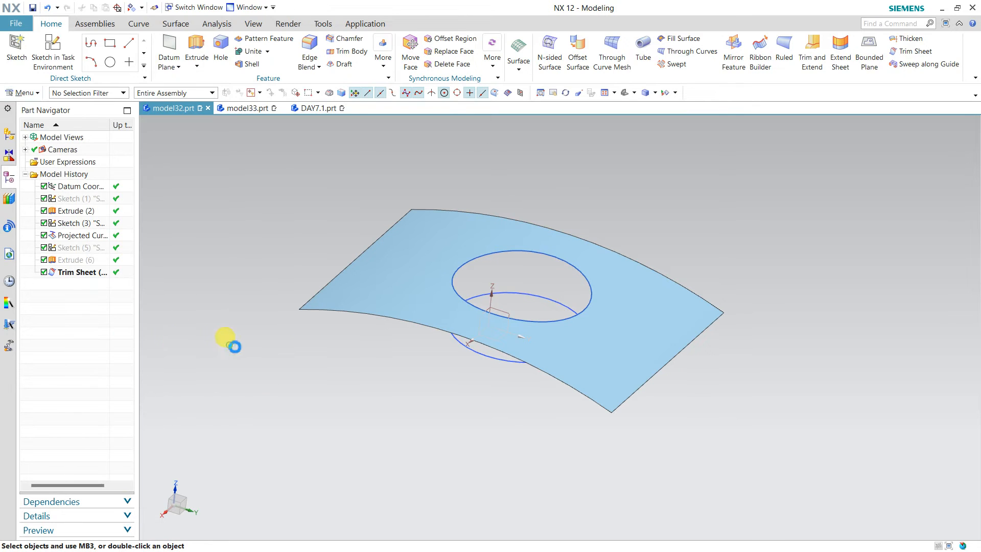
click(387, 273)
click(269, 78)
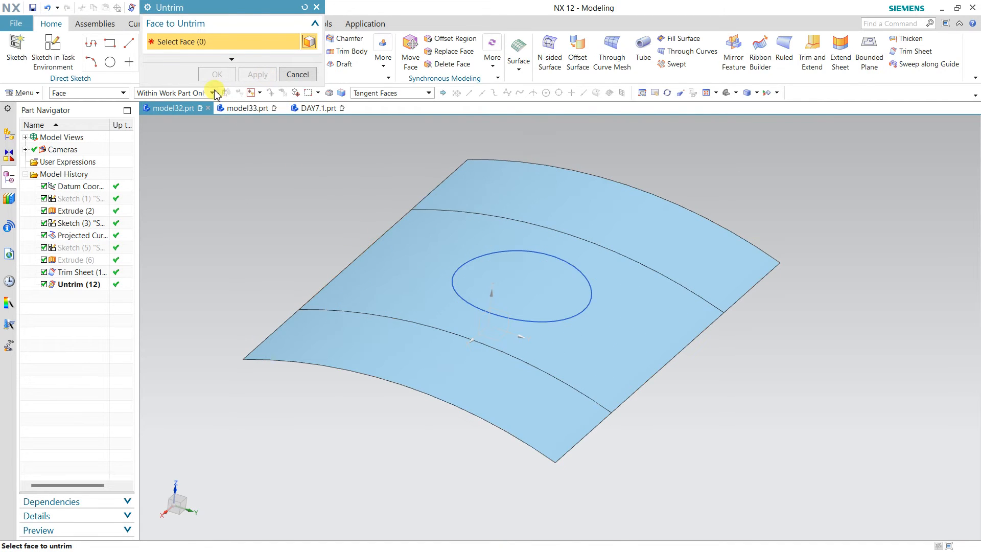
click(298, 75)
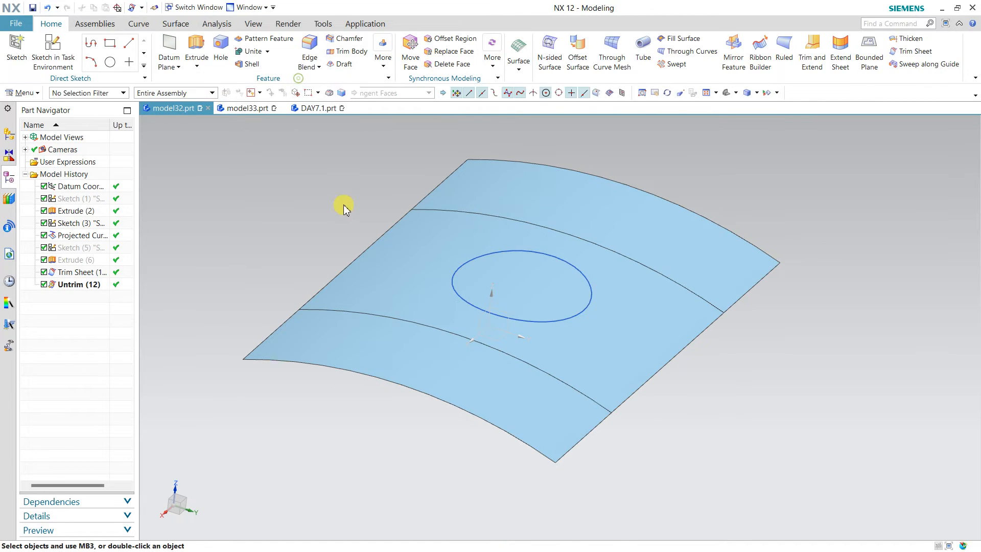
Step: Hide the original trimmed sheet to inspect the untrimmed one alone, and undo both the hiding and the Untrim
click(426, 293)
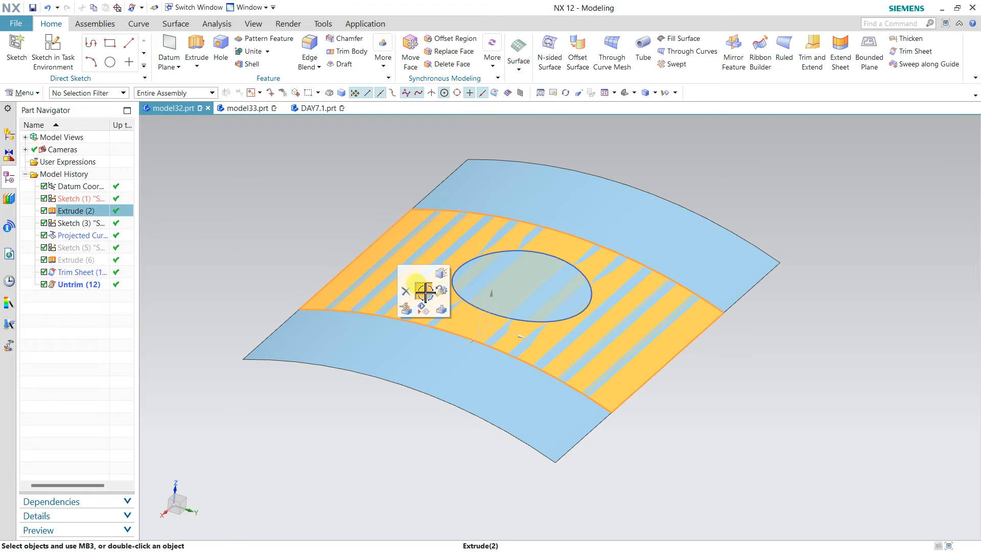
click(424, 308)
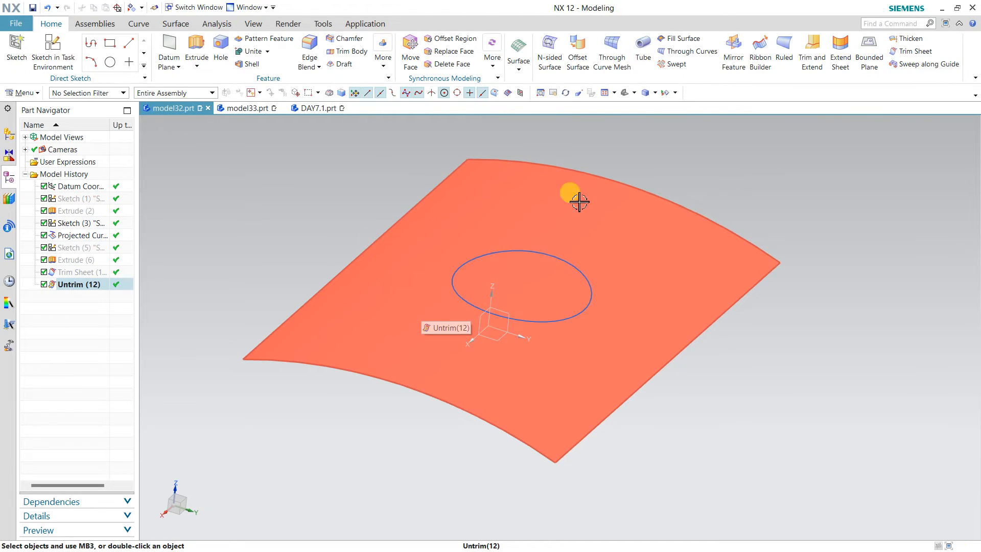
mouse_move(730, 465)
middle_down()
mouse_move(723, 397)
mouse_move(721, 451)
middle_up()
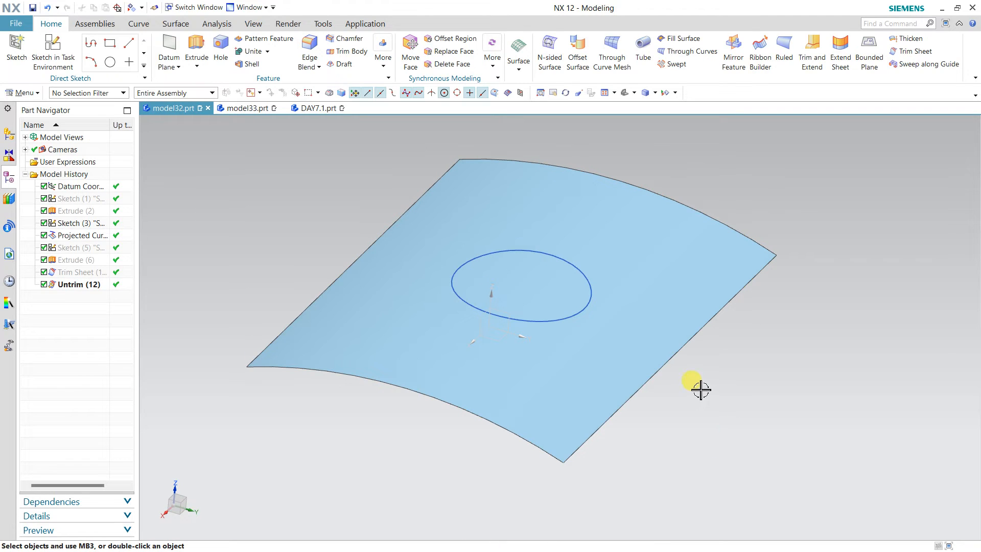
click(633, 355)
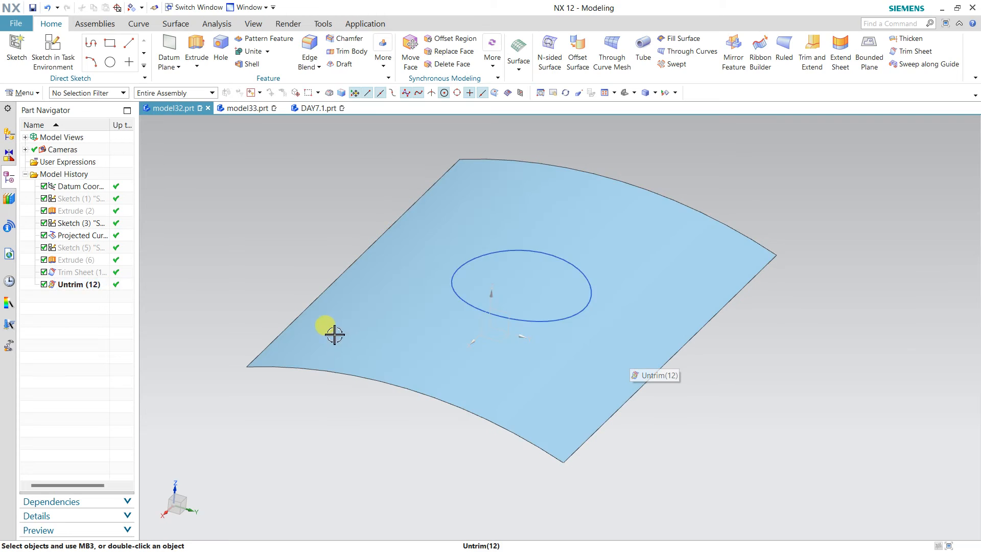
click(50, 9)
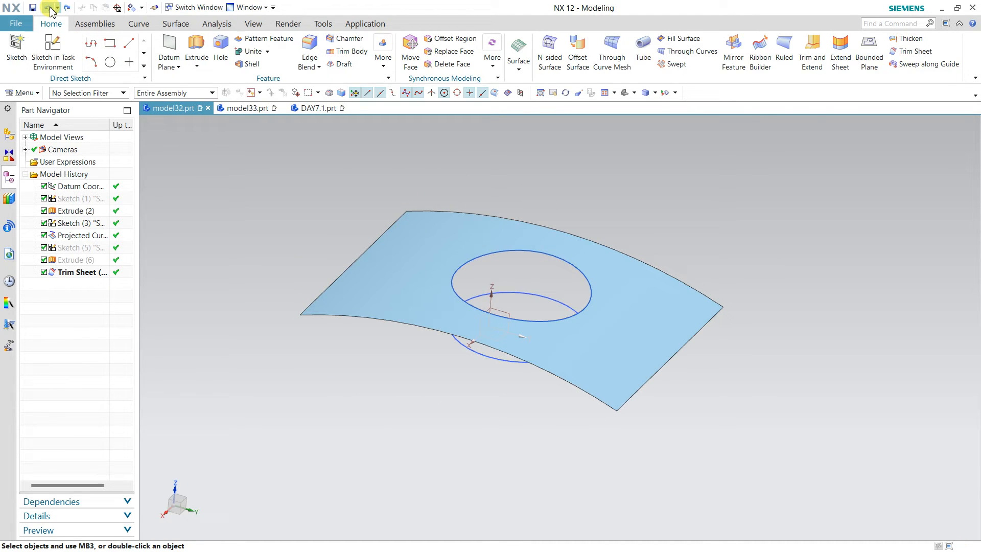
Step: Edit the existing Trim Sheet on the curved sheet, adding the YZ plane as a second boundary object alongside the projected circle
double_click(402, 260)
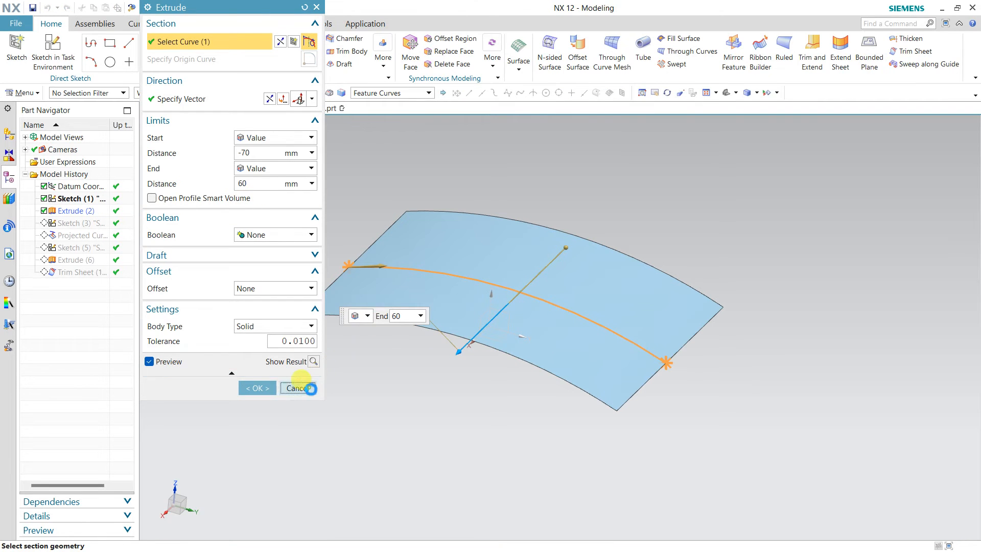
click(309, 388)
double_click(67, 271)
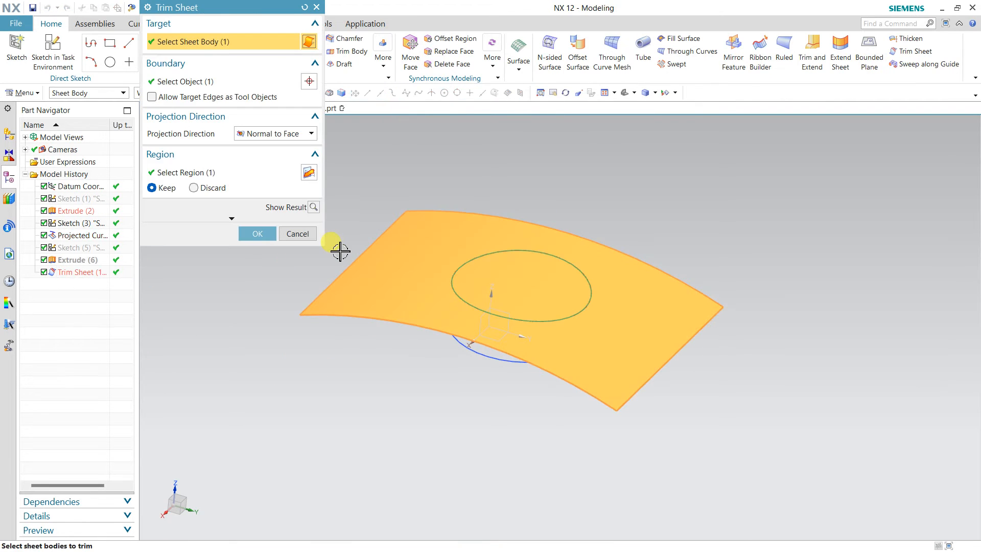
click(213, 82)
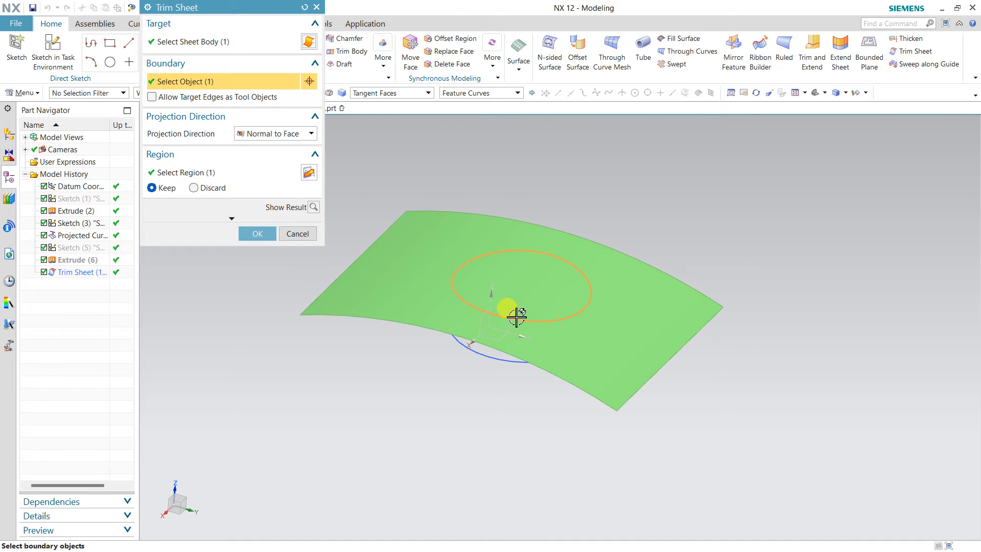
click(511, 314)
click(259, 233)
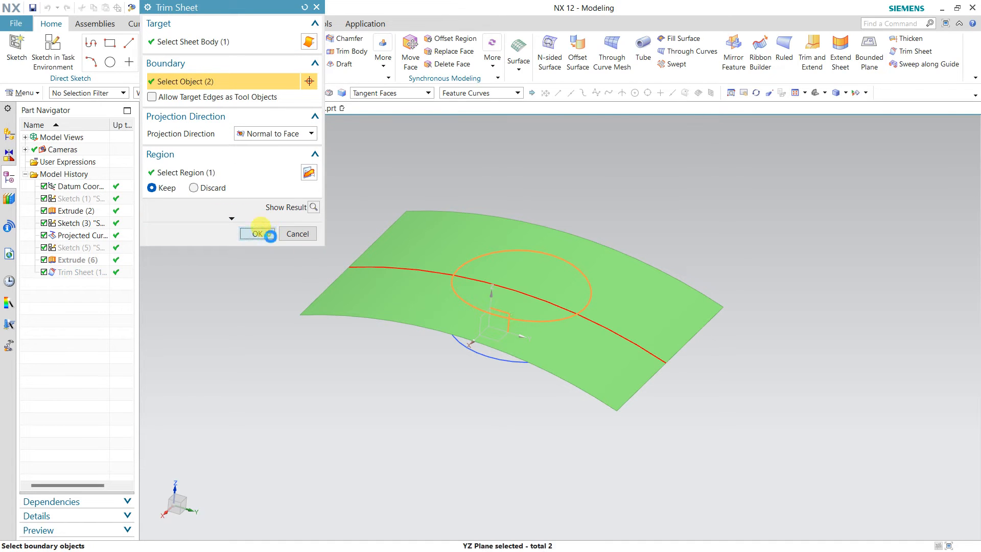
Step: Untrim the face of the trimmed curved sheet and inspect the restored full surface
click(133, 9)
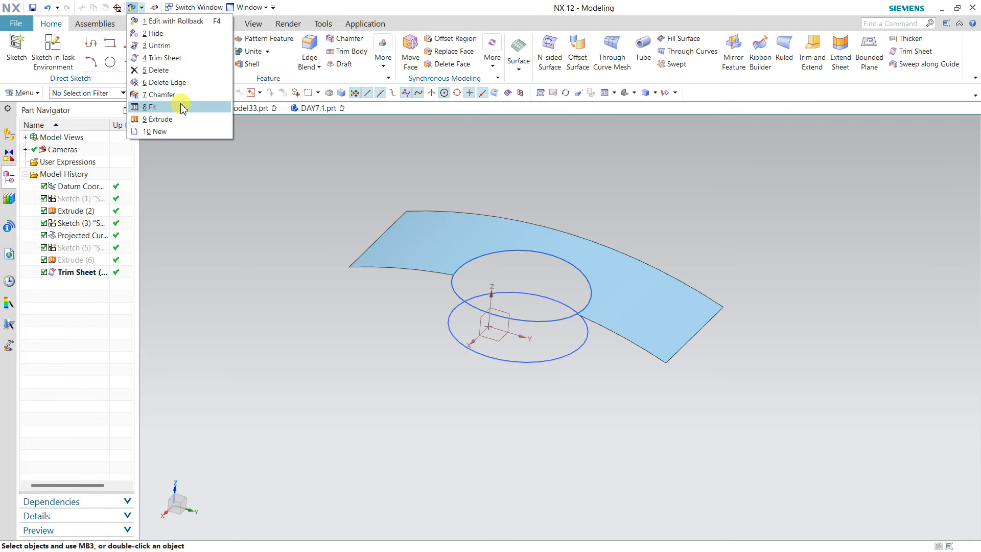
click(159, 45)
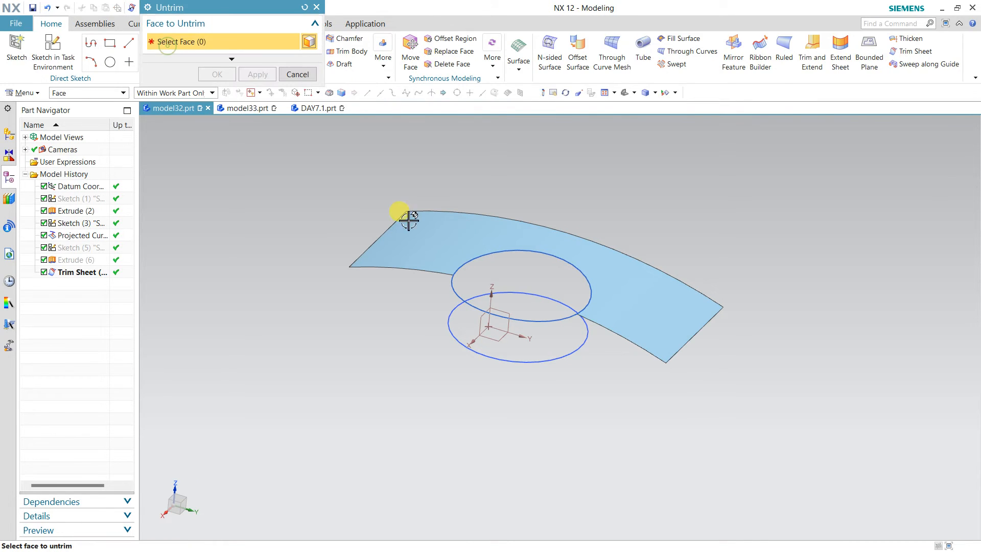
click(438, 241)
click(254, 74)
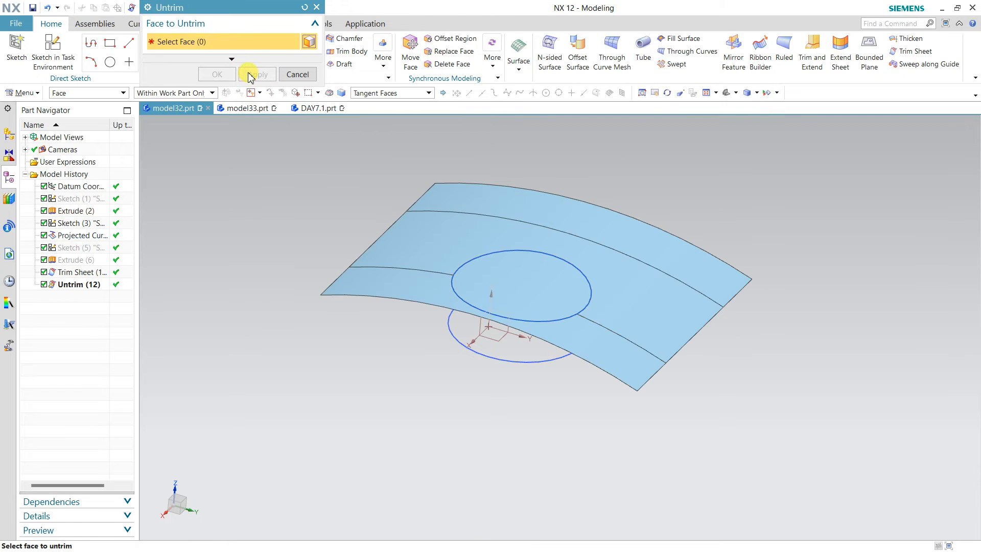
middle_drag(298, 264, 287, 285)
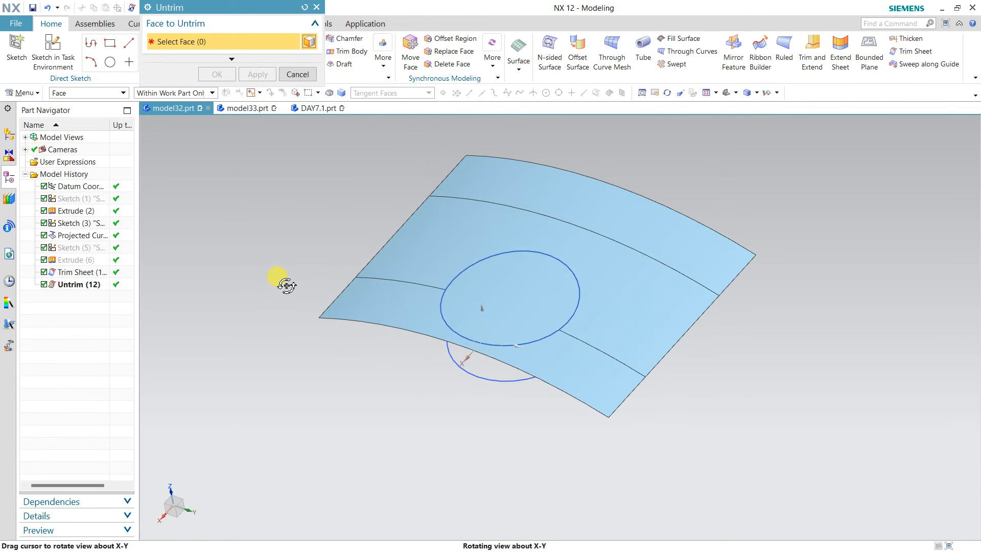
click(293, 75)
click(415, 263)
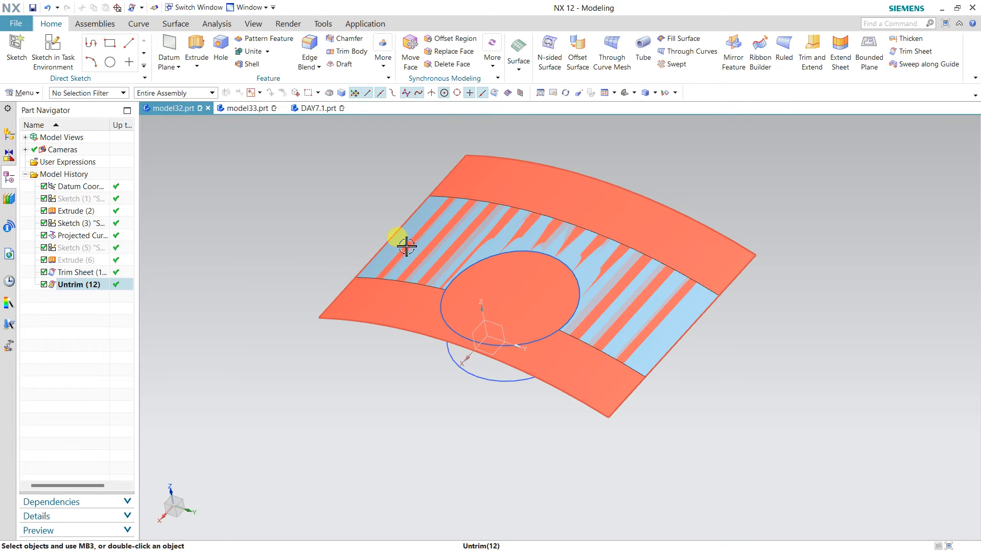
middle_drag(344, 219, 338, 206)
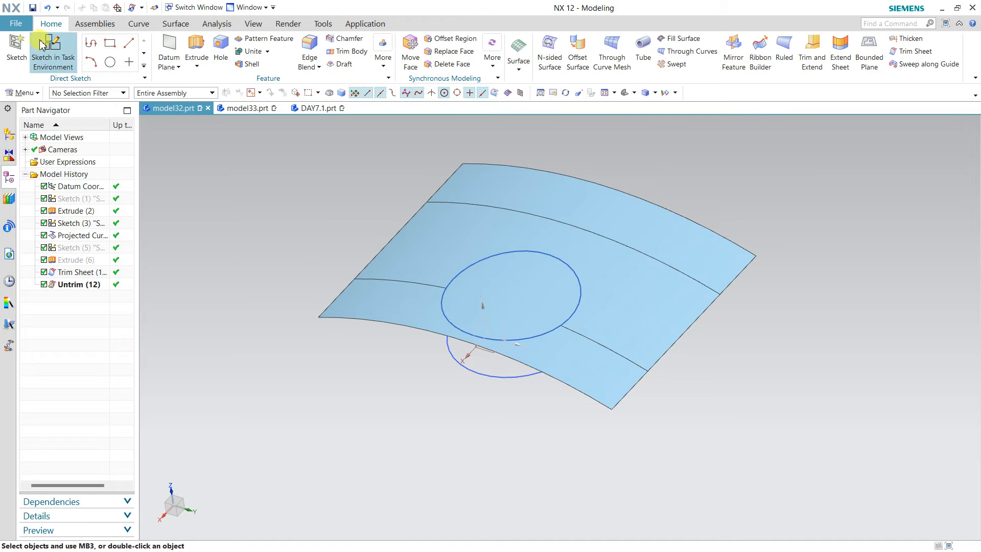
Step: Start a Tube along the rear curved edge of the untrimmed sheet with a 10 mm outer diameter, and preview it
click(27, 92)
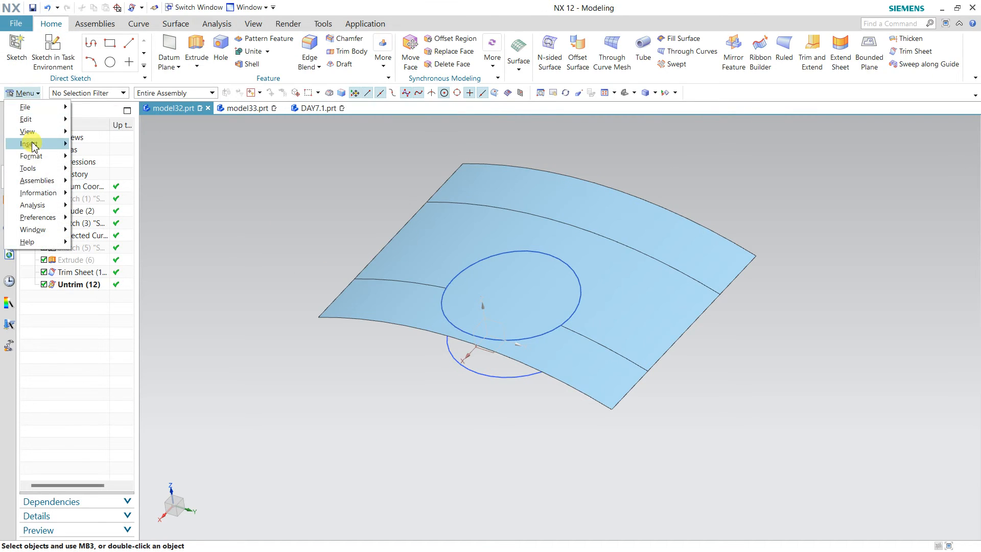
mouse_move(34, 144)
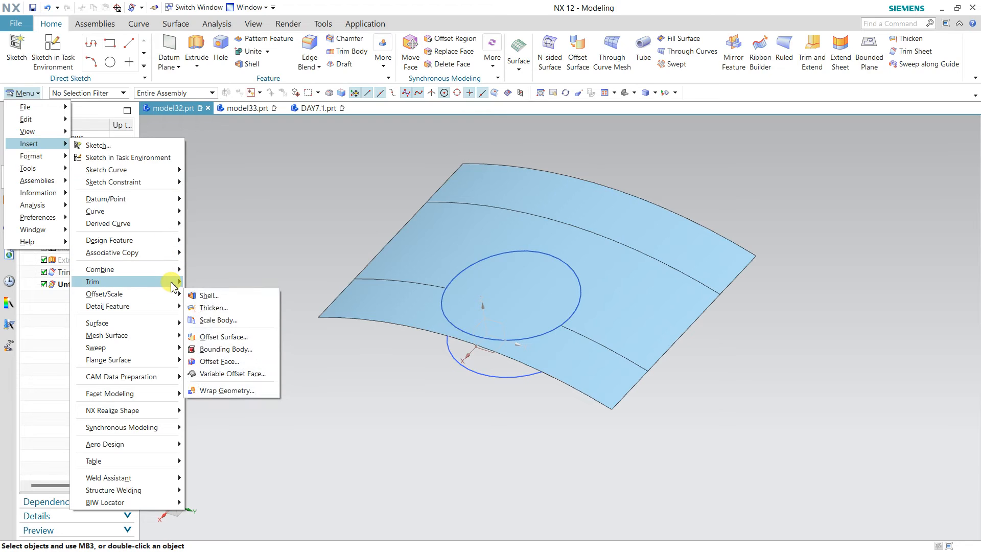
mouse_move(171, 284)
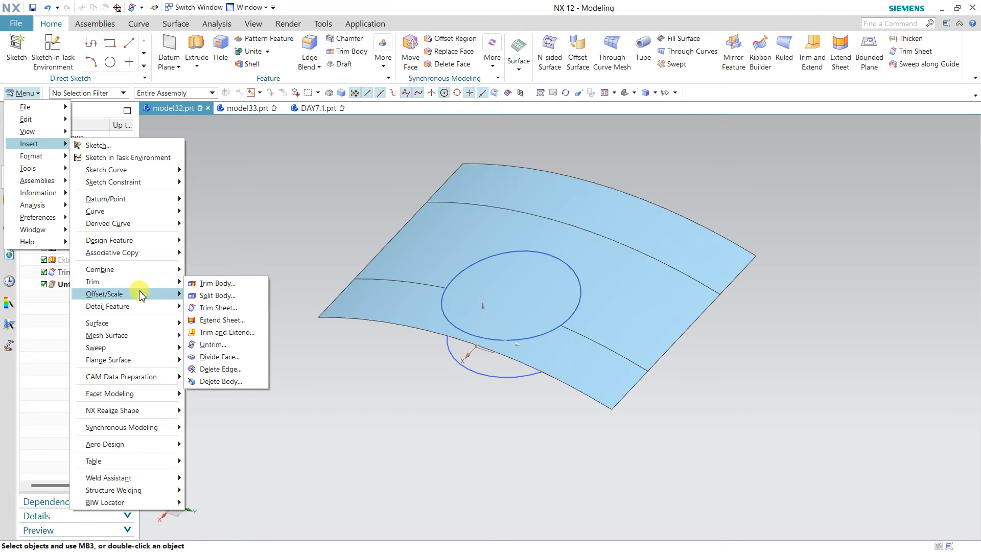
mouse_move(141, 296)
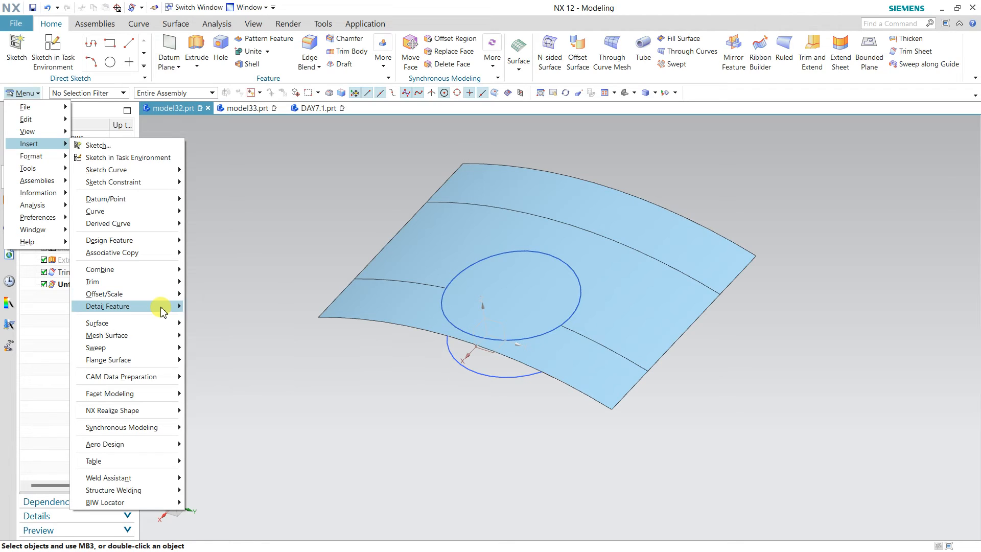
mouse_move(163, 310)
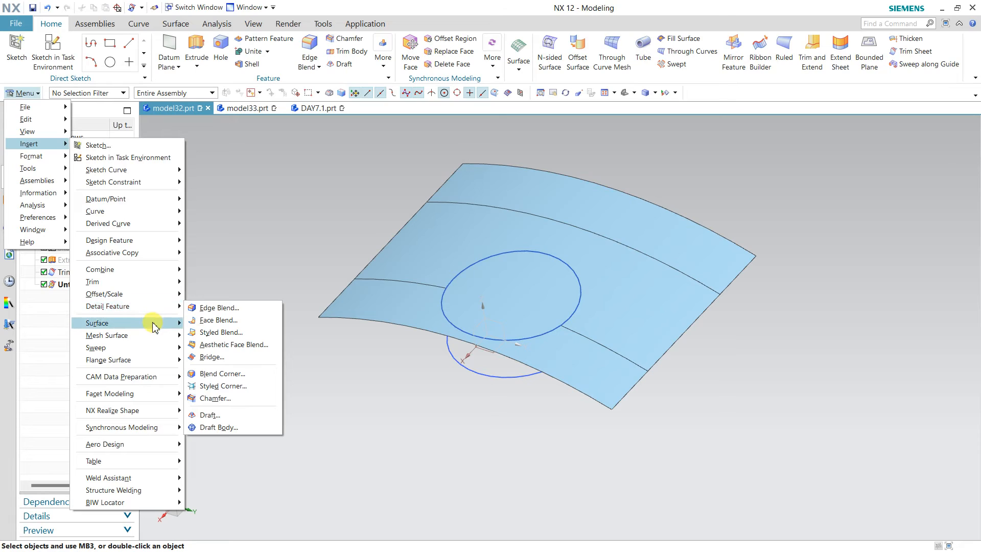
mouse_move(154, 338)
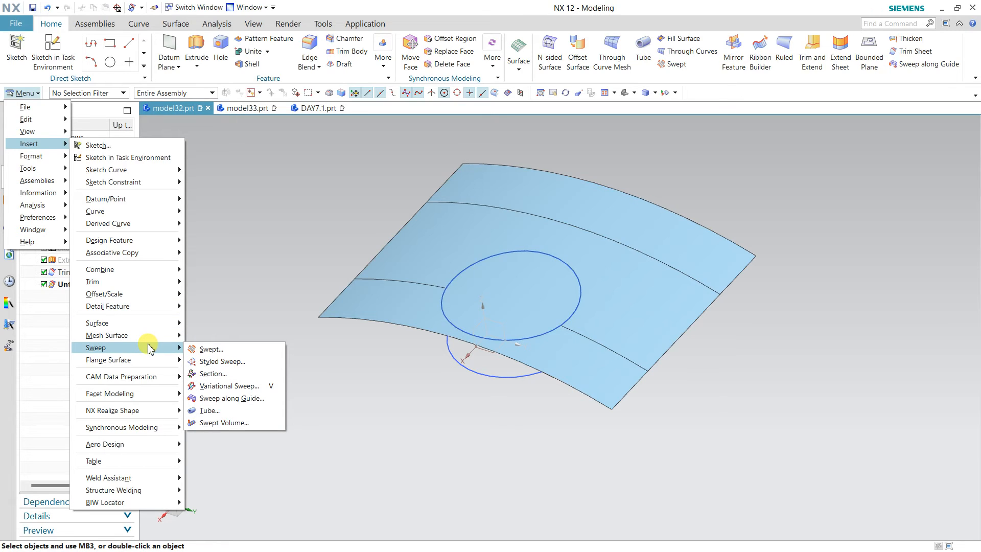
click(219, 411)
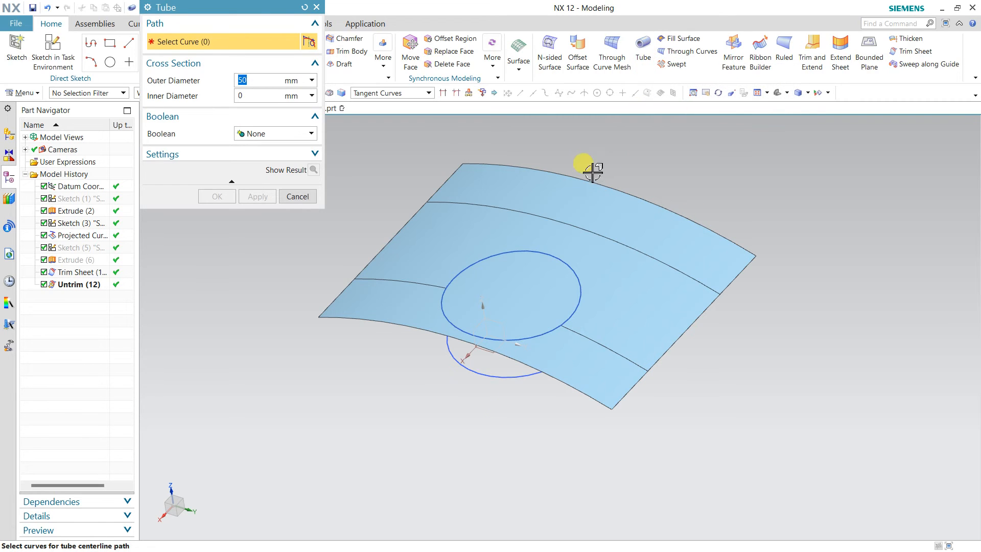
click(677, 212)
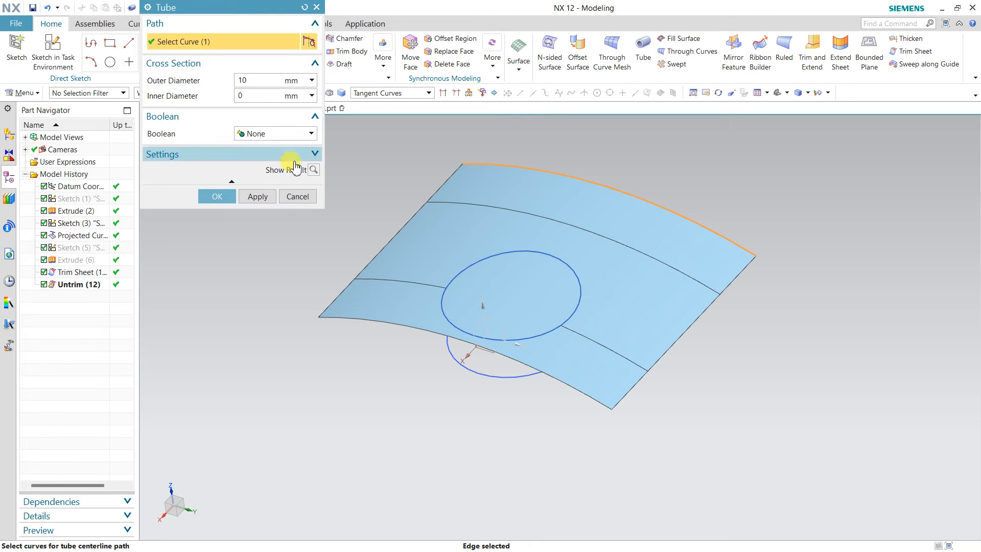
click(314, 170)
middle_drag(419, 196, 400, 186)
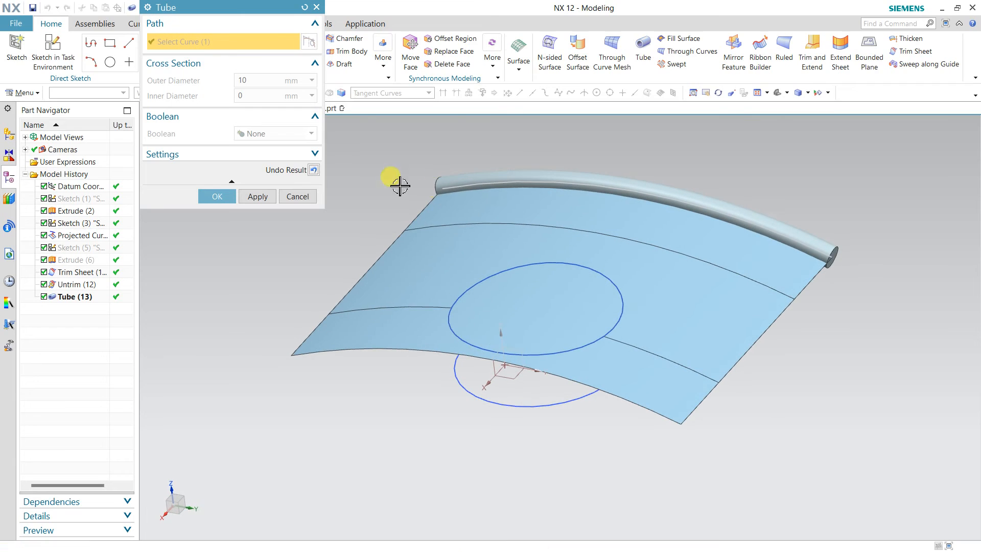
click(313, 170)
Step: Try to preview the tube with the adjoining straight edge and front curved edge added to its path, and deselect both added edges
click(412, 221)
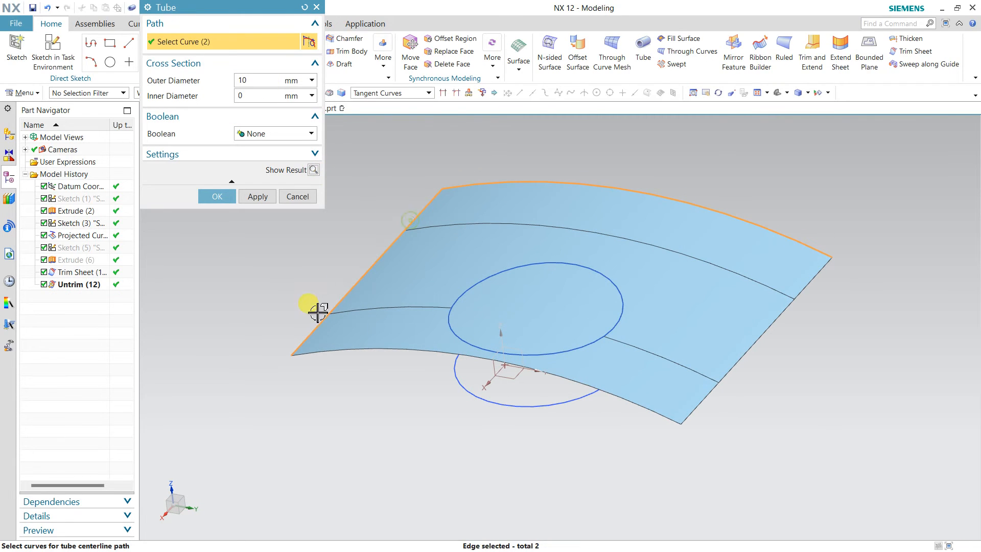
click(340, 348)
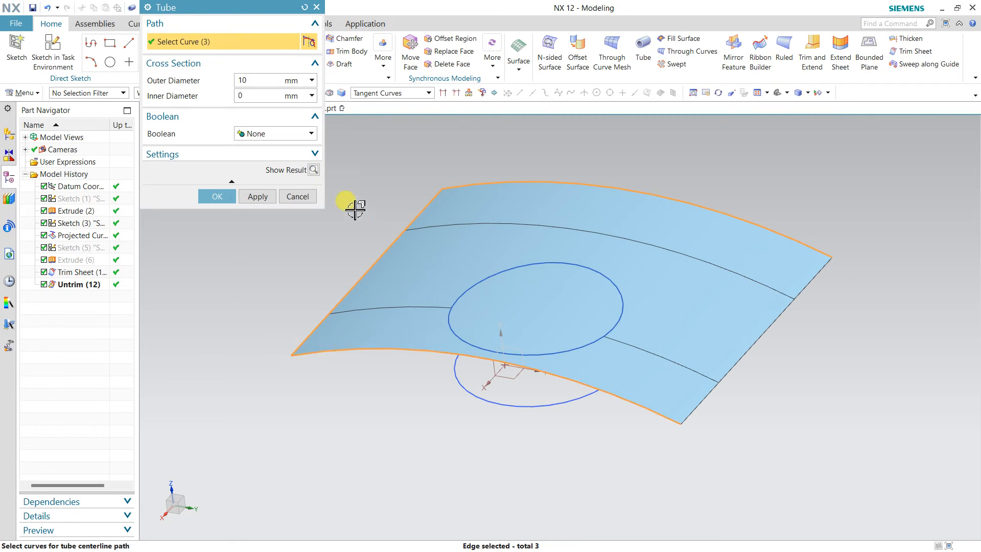
click(314, 170)
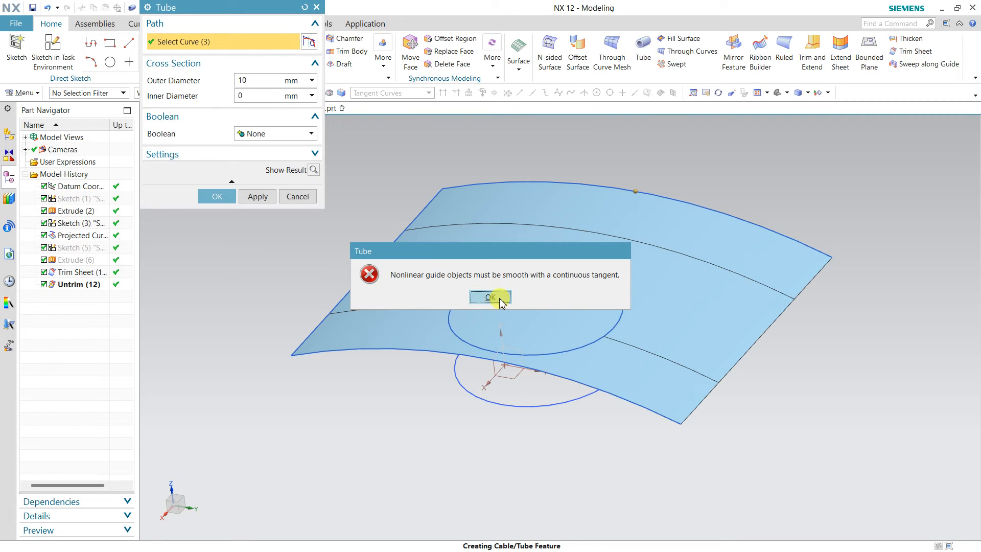
click(490, 298)
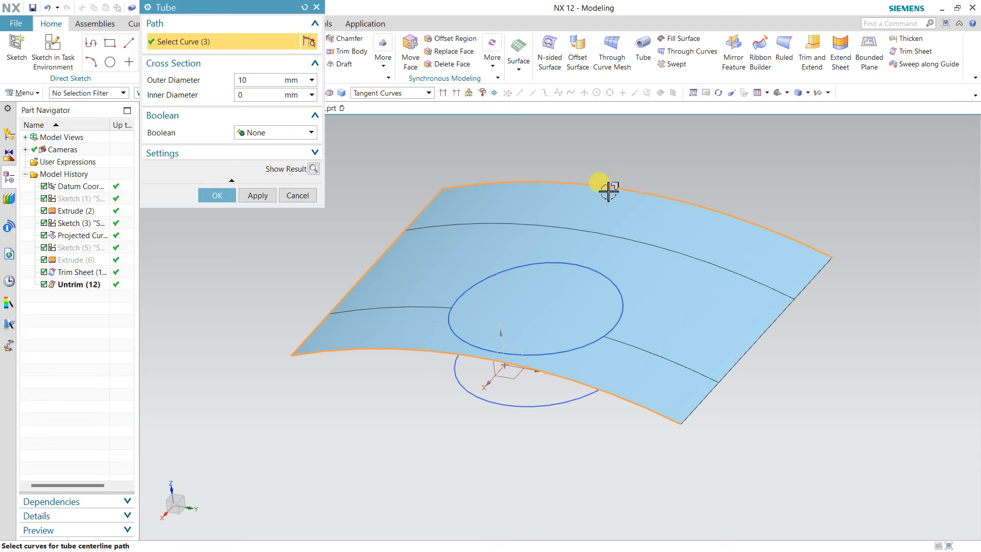
middle_drag(609, 190, 692, 235)
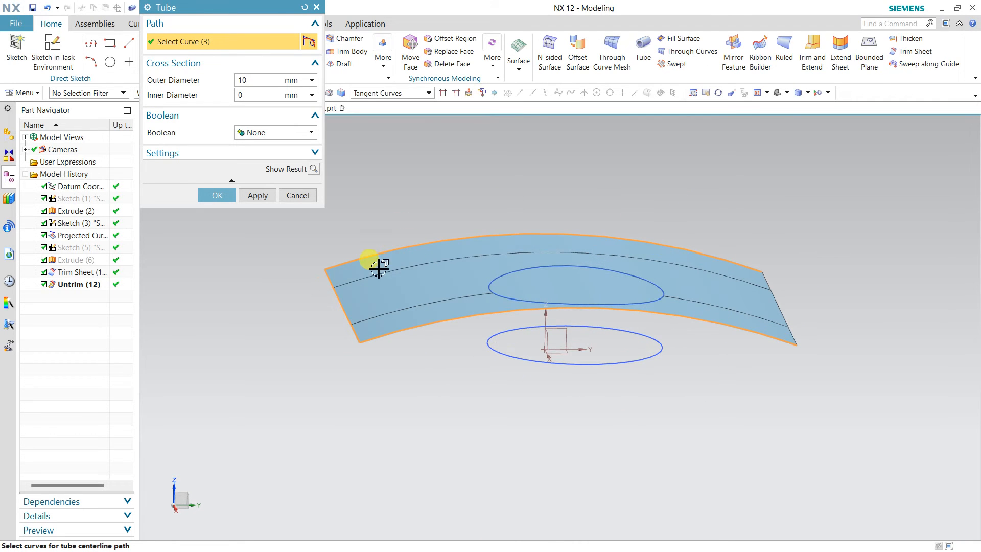
mouse_move(430, 367)
middle_down()
mouse_move(429, 358)
mouse_move(419, 361)
middle_up()
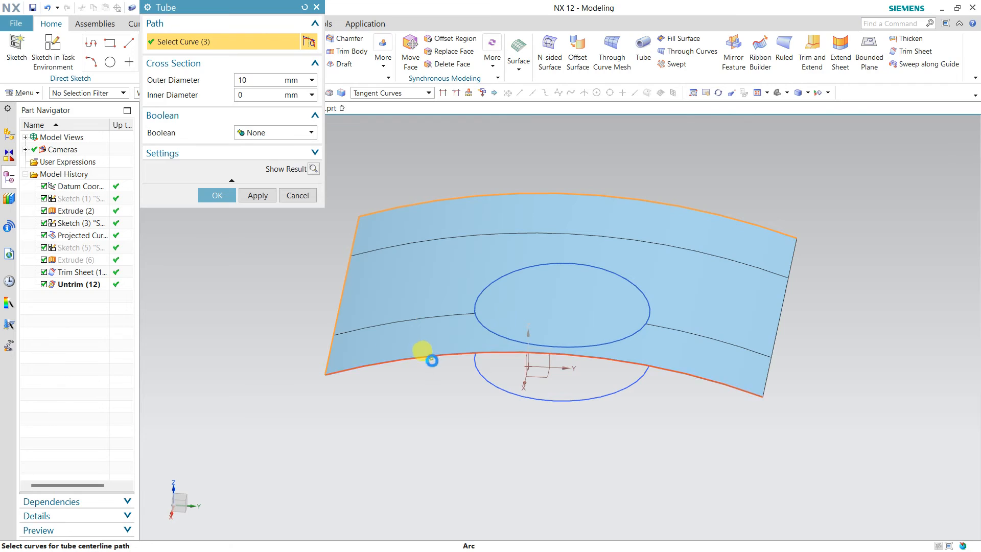
shift+click(432, 360)
shift+click(339, 300)
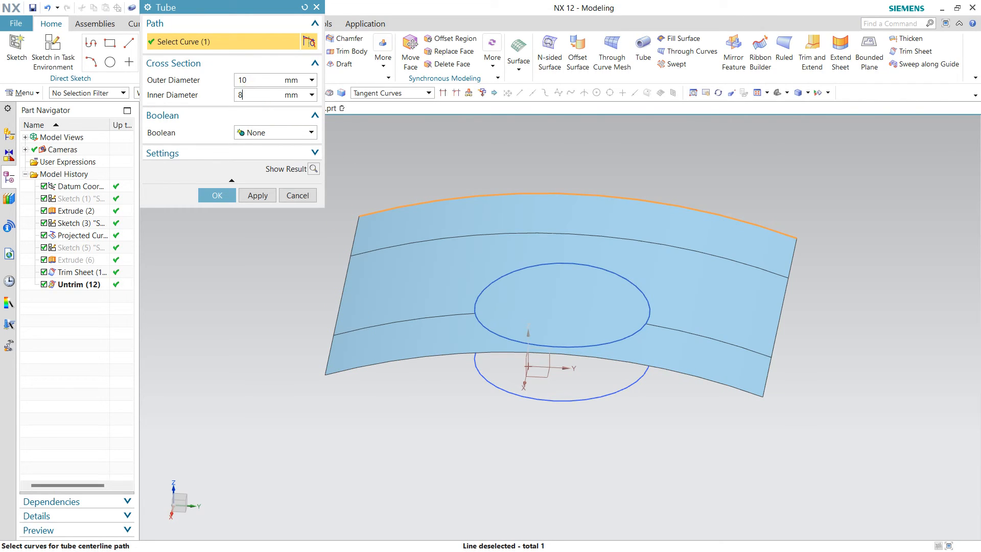
Step: Set the tube's inner diameter to 8 mm and preview the hollow tube along the rear curved edge
click(314, 169)
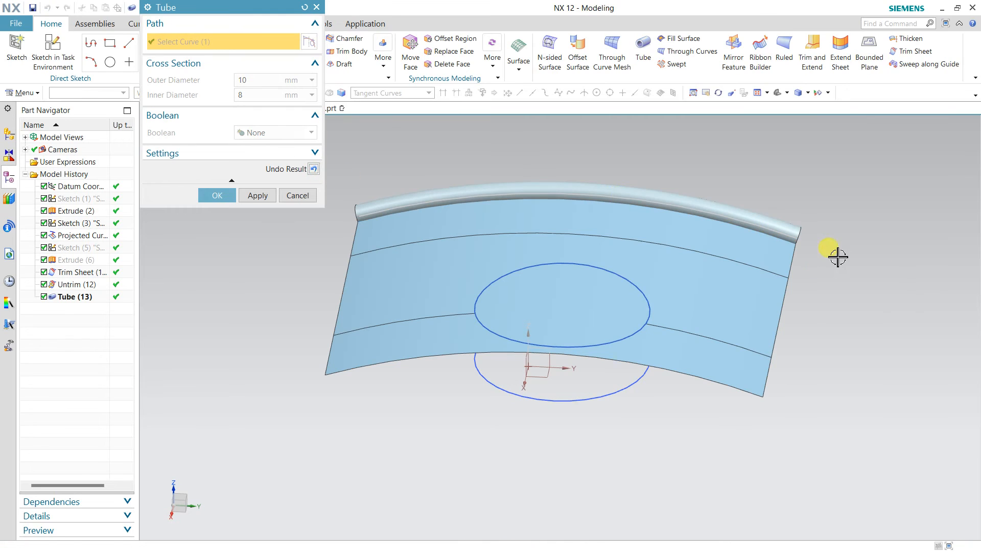
middle_drag(838, 257, 810, 214)
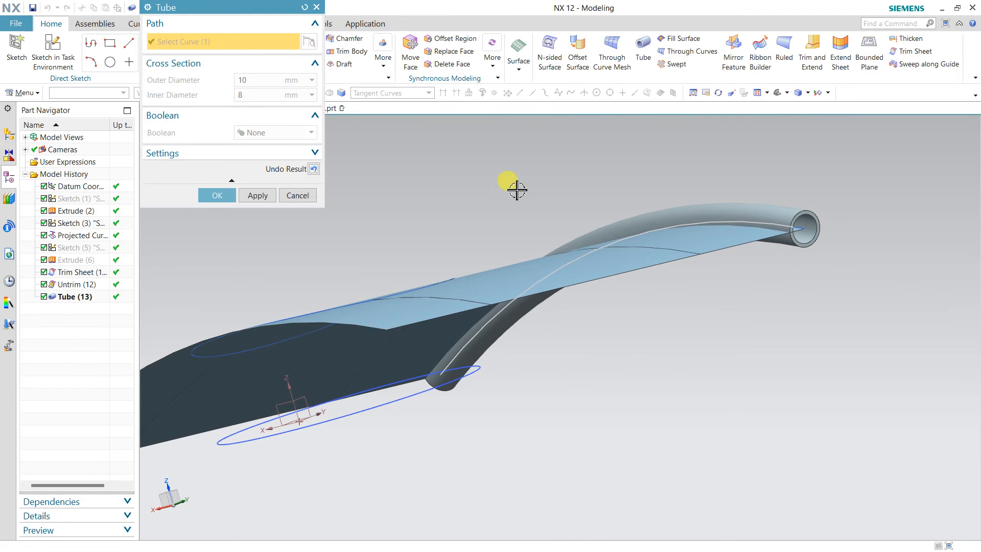
click(314, 169)
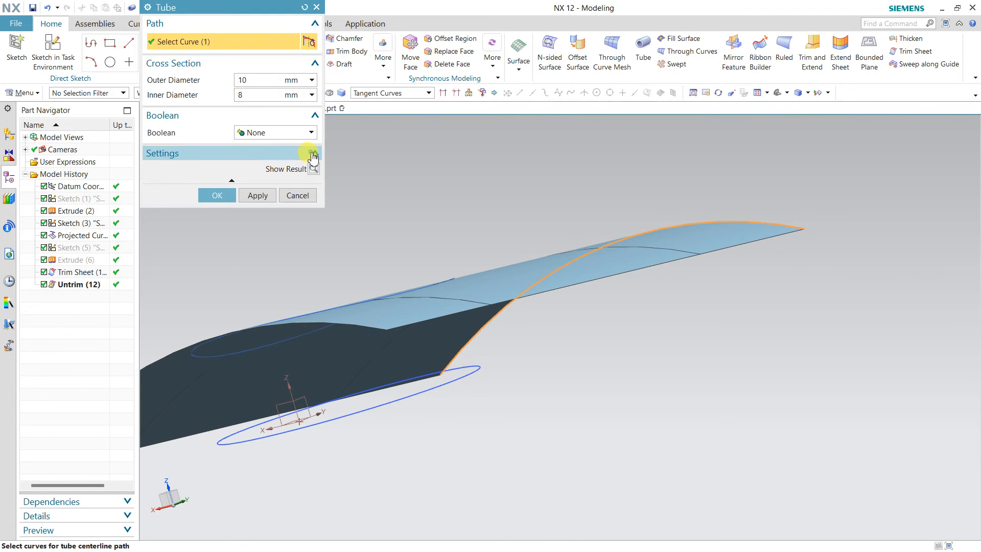
Step: Set the tube's output to Single Segment and preview it along the curved edge
click(313, 154)
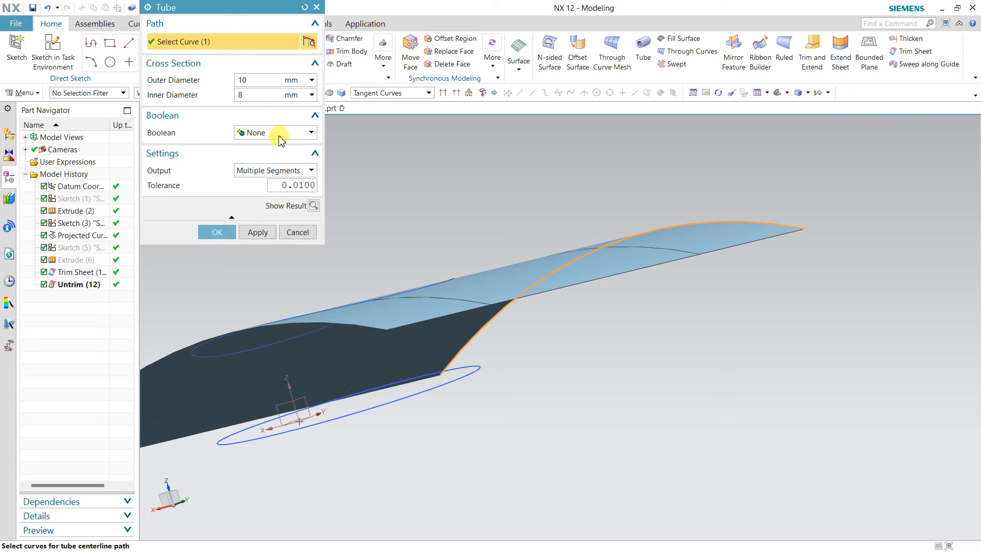
click(263, 171)
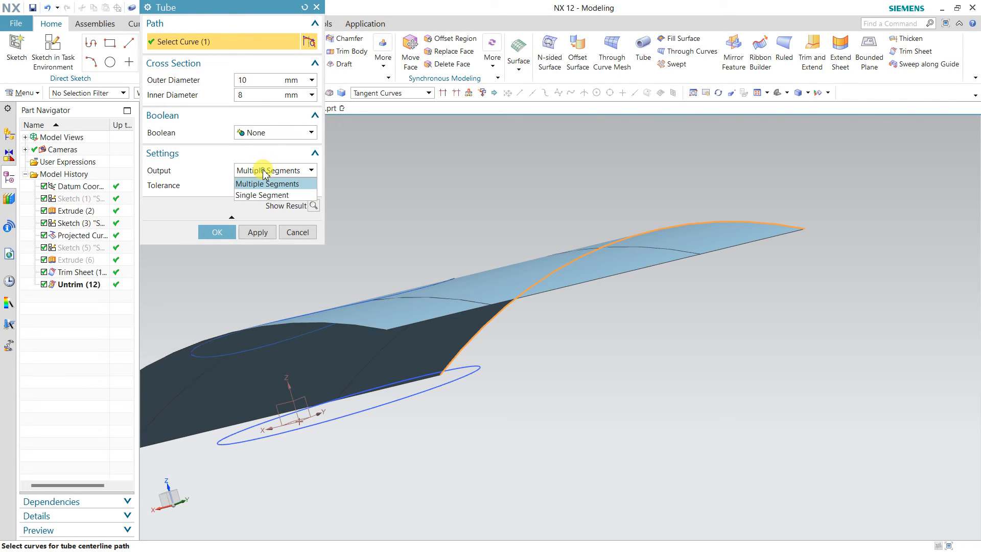
click(250, 195)
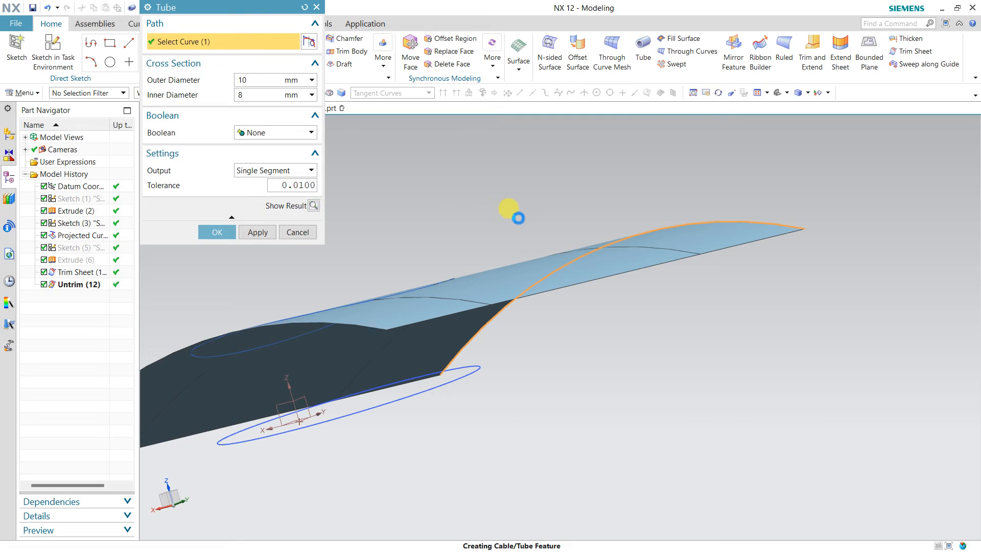
middle_drag(533, 217, 646, 234)
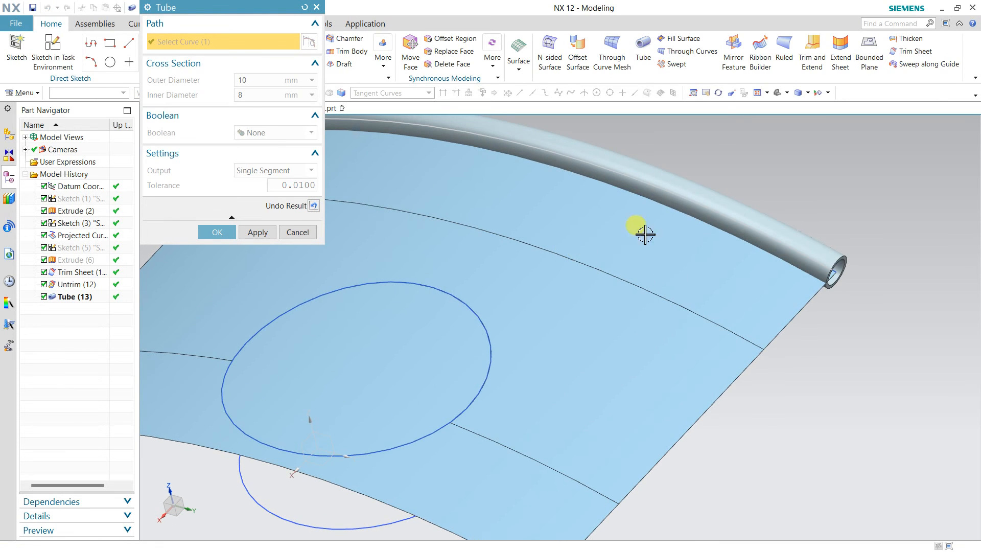
click(314, 206)
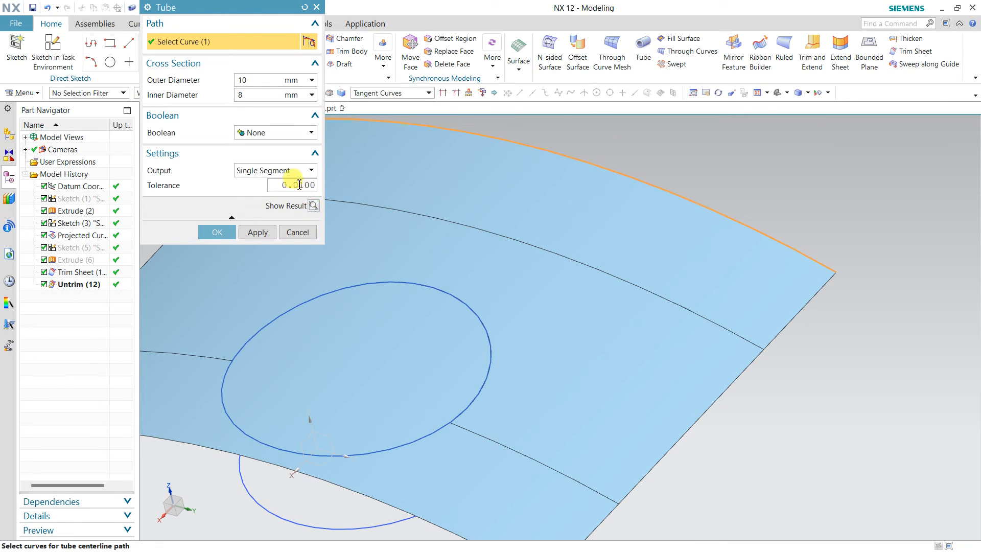
Step: Set the tube's output to Multiple Segments and preview the result again
click(299, 171)
click(281, 184)
click(314, 205)
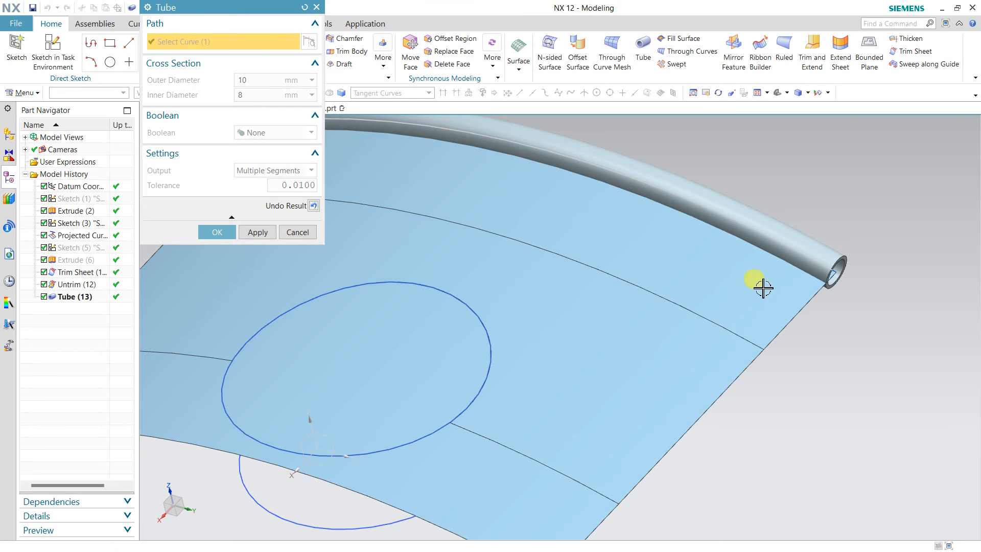
Step: Discard the previewed tube along the sheet's rear curved edge
scroll(769, 286, down, 3)
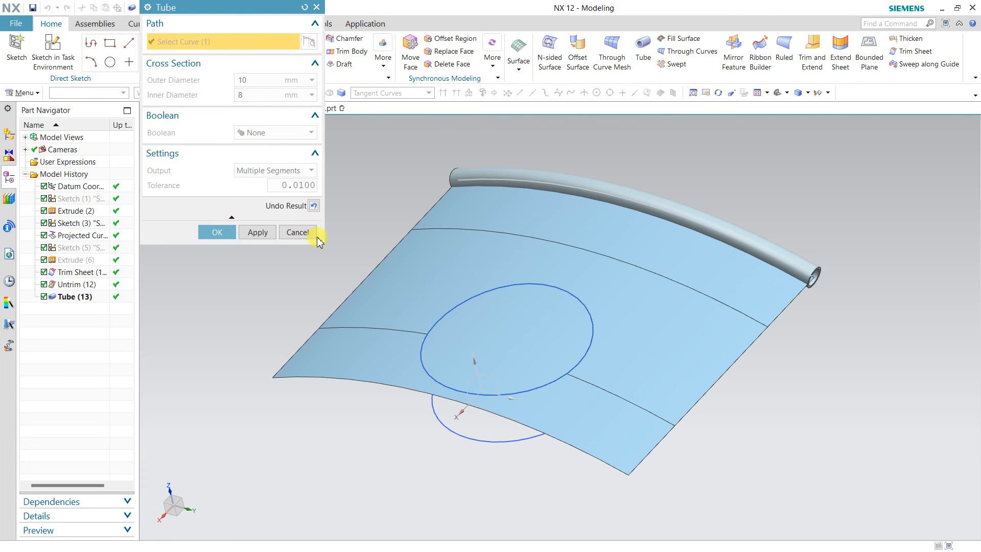
click(298, 232)
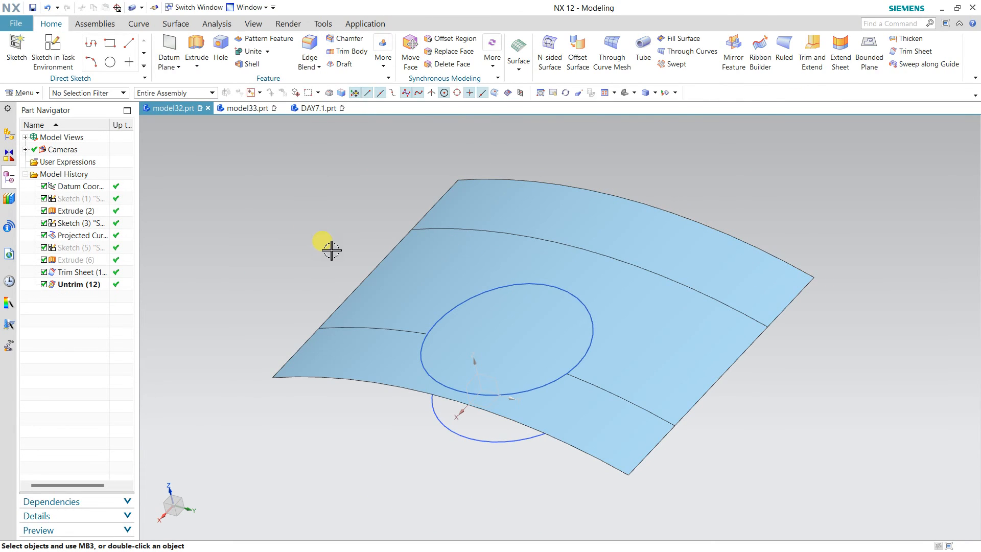
mouse_move(328, 247)
middle_down()
mouse_move(338, 244)
mouse_move(329, 228)
middle_up()
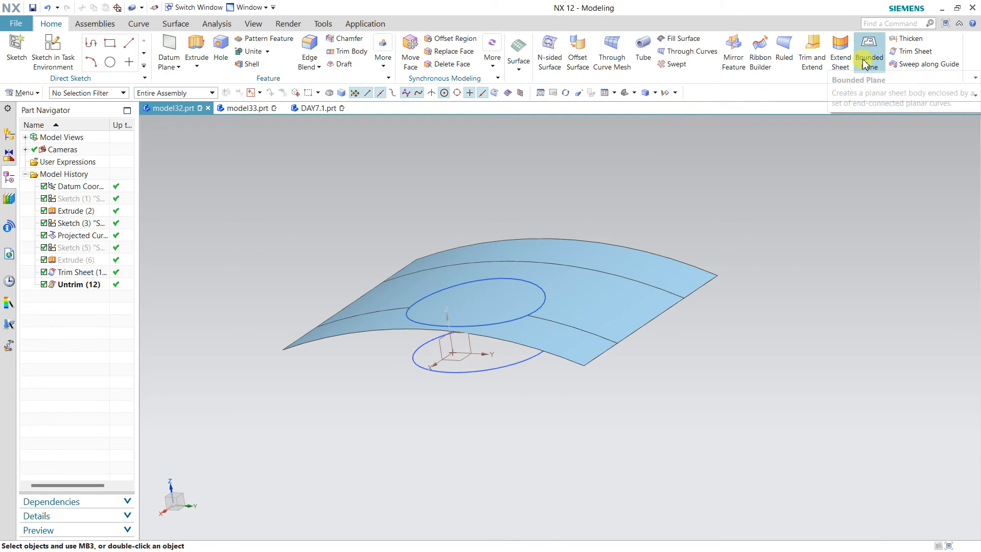
Step: Try to preview a 50 mm tube along the lower circle with Multiple Segments output, and cancel it
click(643, 51)
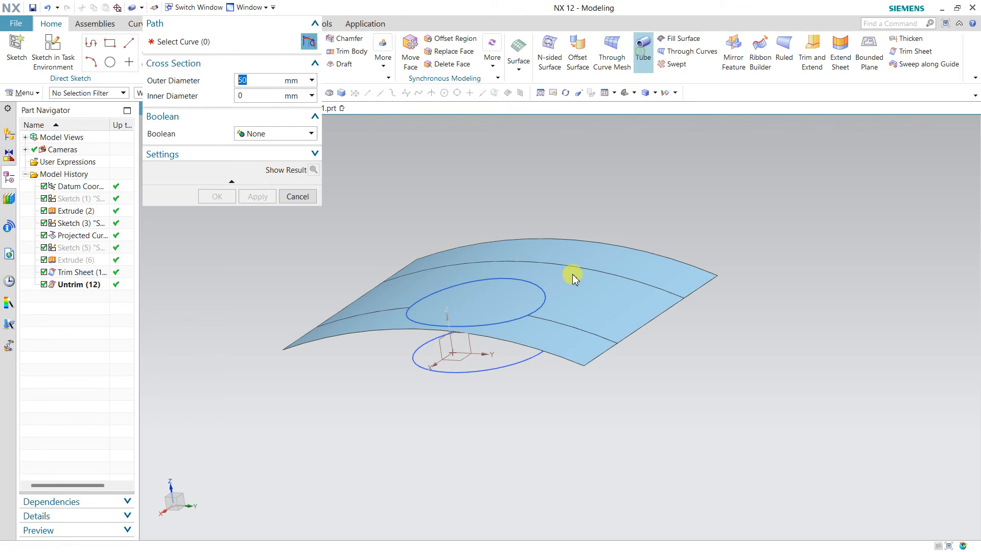
click(486, 370)
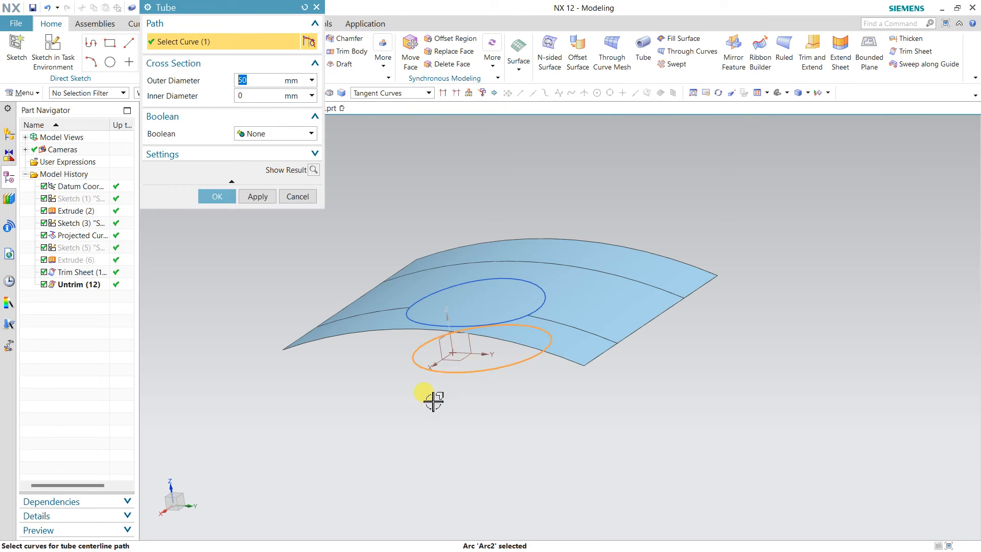
click(281, 151)
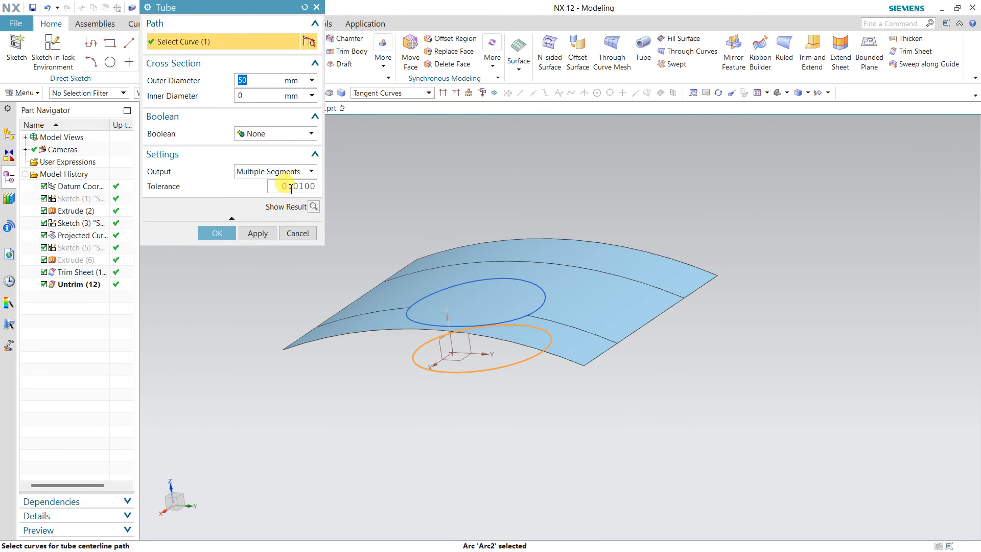
click(313, 206)
middle_drag(408, 407, 435, 411)
click(314, 206)
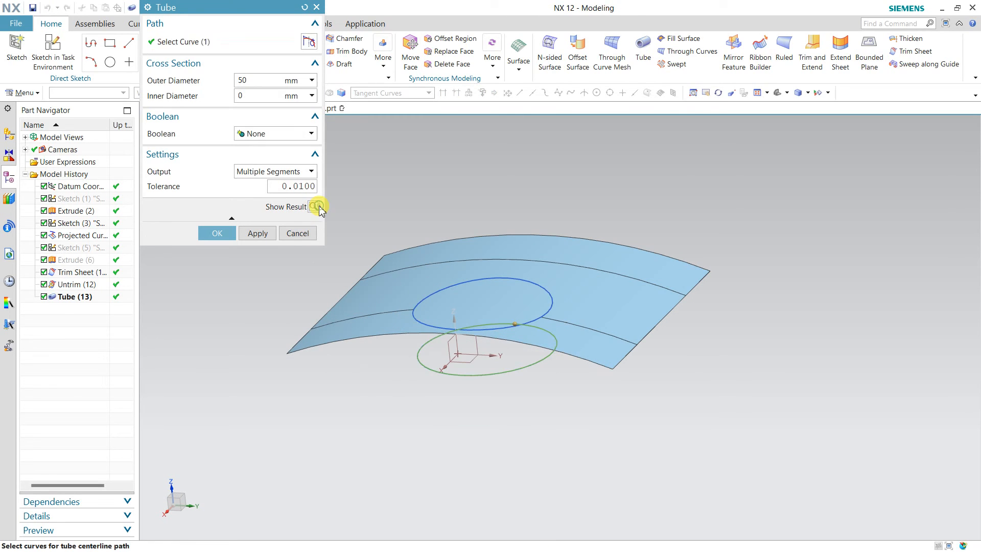
click(287, 233)
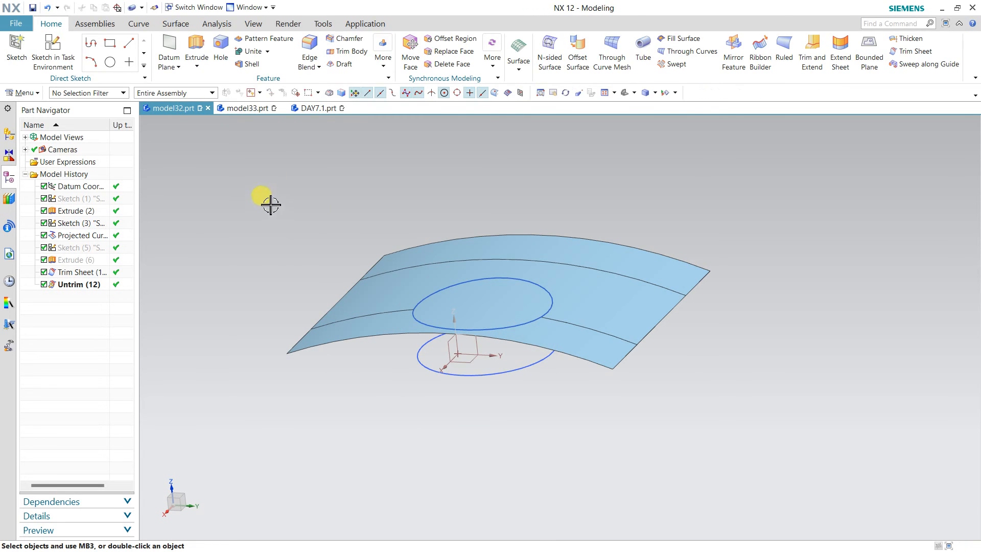
Step: Switch to model33.prt and delete the extruded block together with its dependent chamfer
click(315, 108)
click(250, 108)
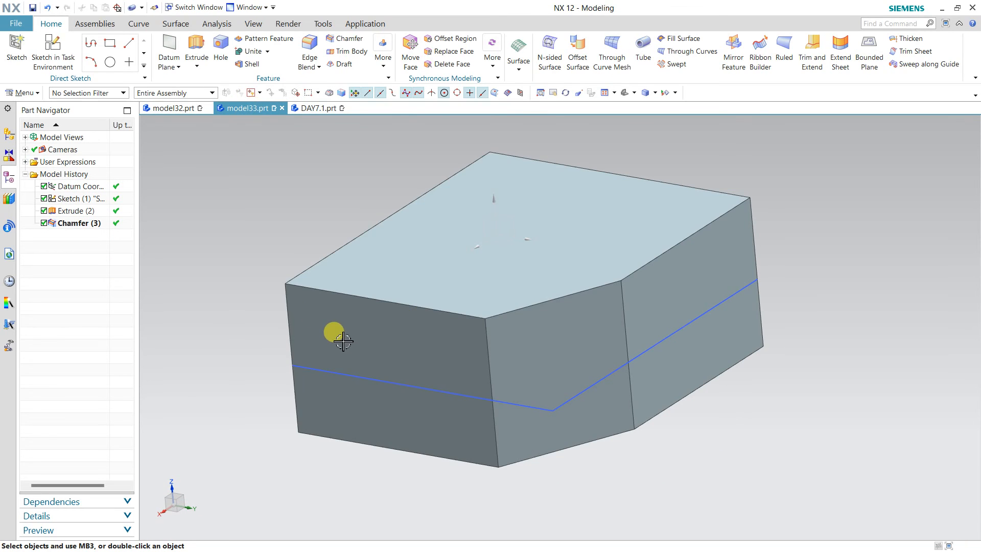
middle_drag(339, 322, 379, 311)
click(464, 314)
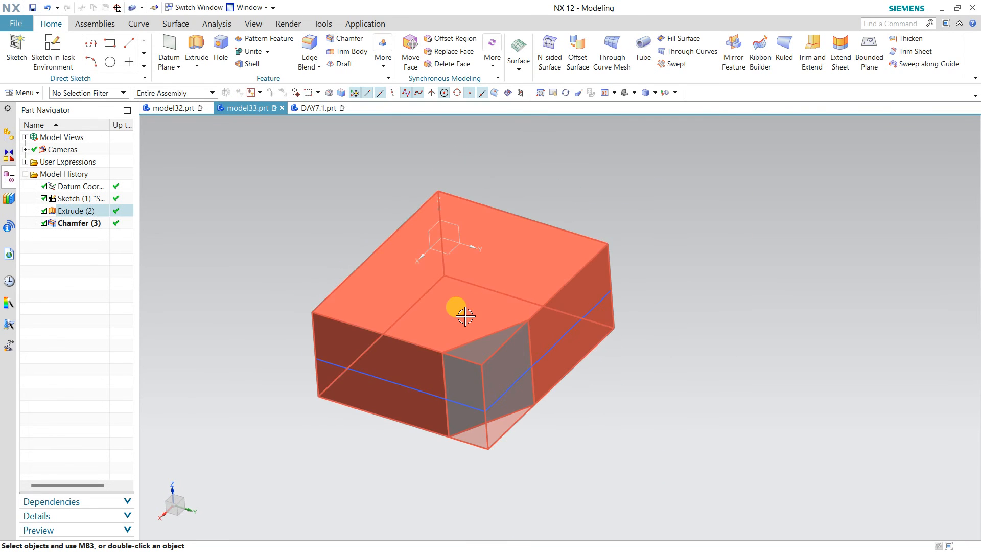
key(Delete)
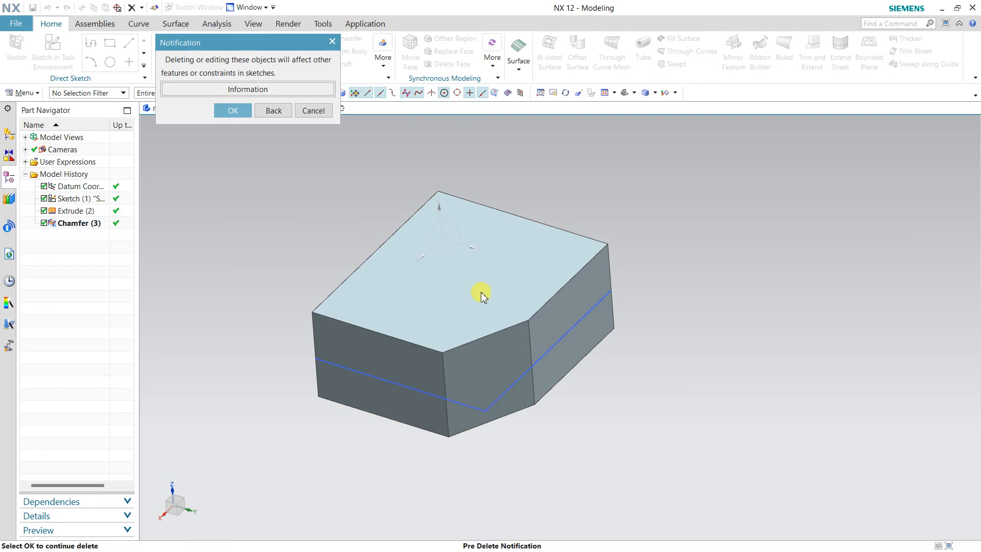
click(225, 110)
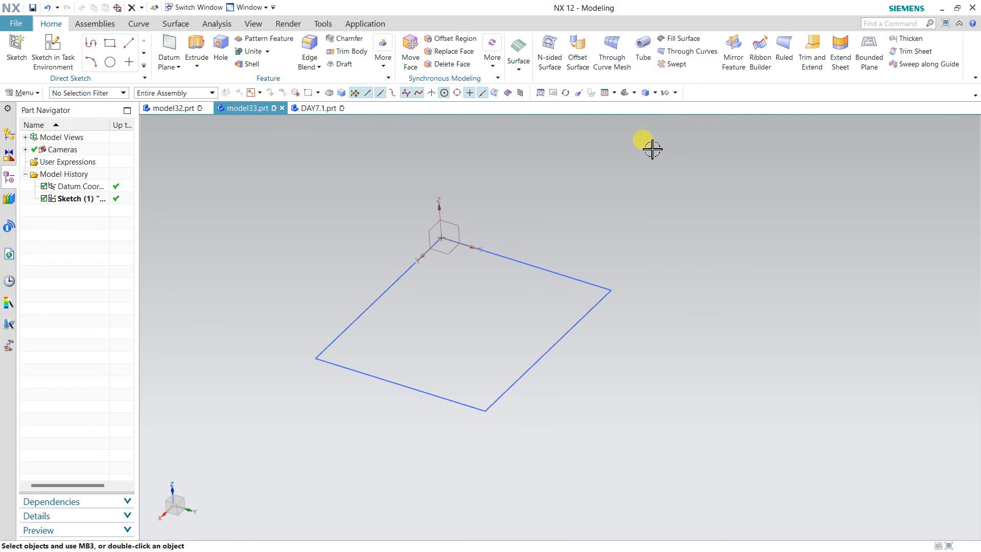
Step: Try to preview a tube with a 10 mm outer diameter along two adjoining lines of the rectangle sketch, and cancel it
click(644, 56)
click(595, 306)
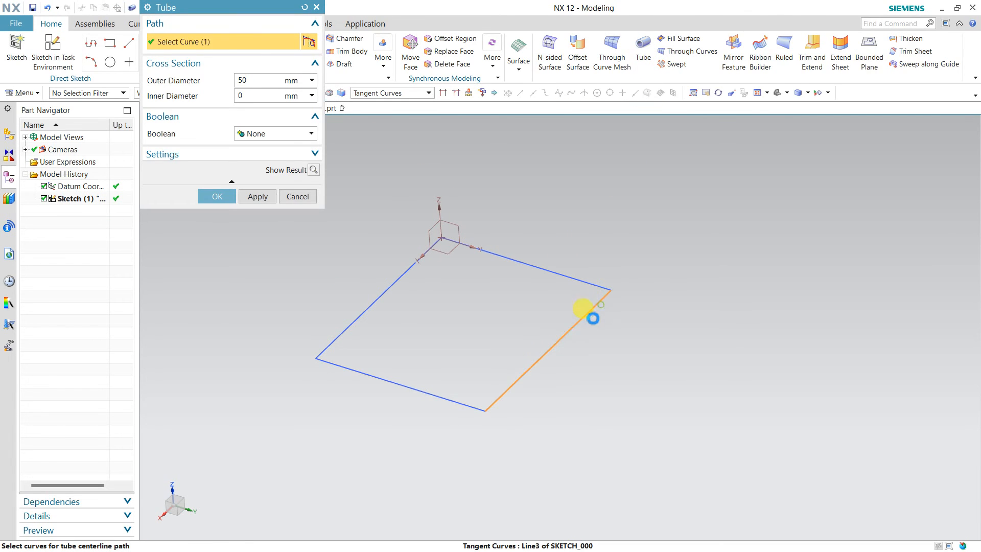
click(447, 405)
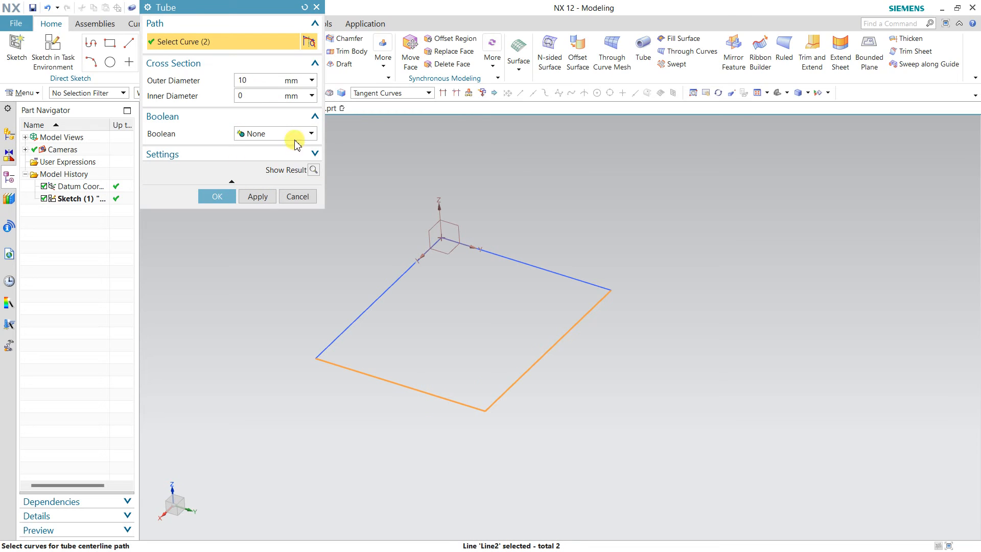
click(314, 171)
click(468, 296)
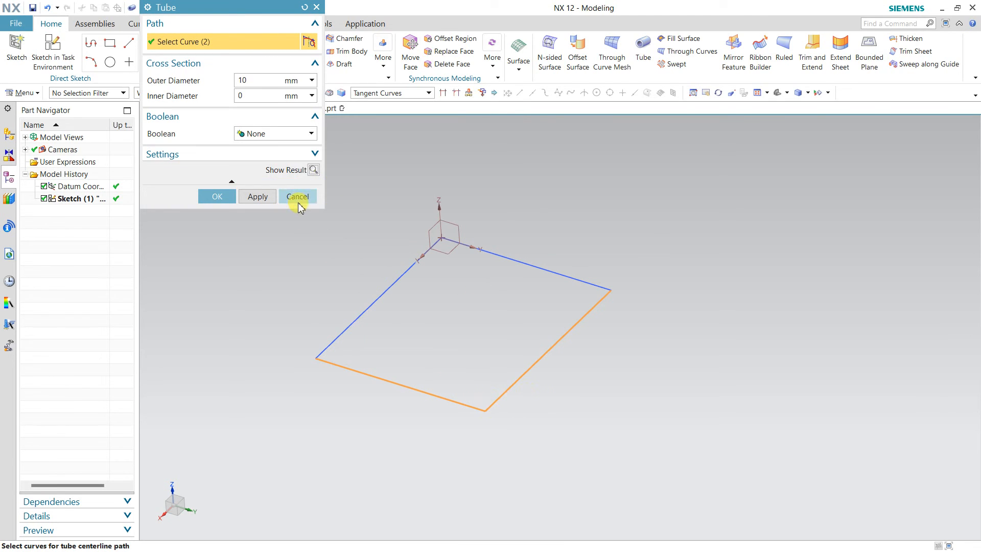
click(298, 196)
Step: Edit the rectangle sketch, fillet its upper-left corner at about 7.4 mm, upper-right at about 10.5 mm and the lower-right corner, and finish it
click(506, 398)
double_click(506, 398)
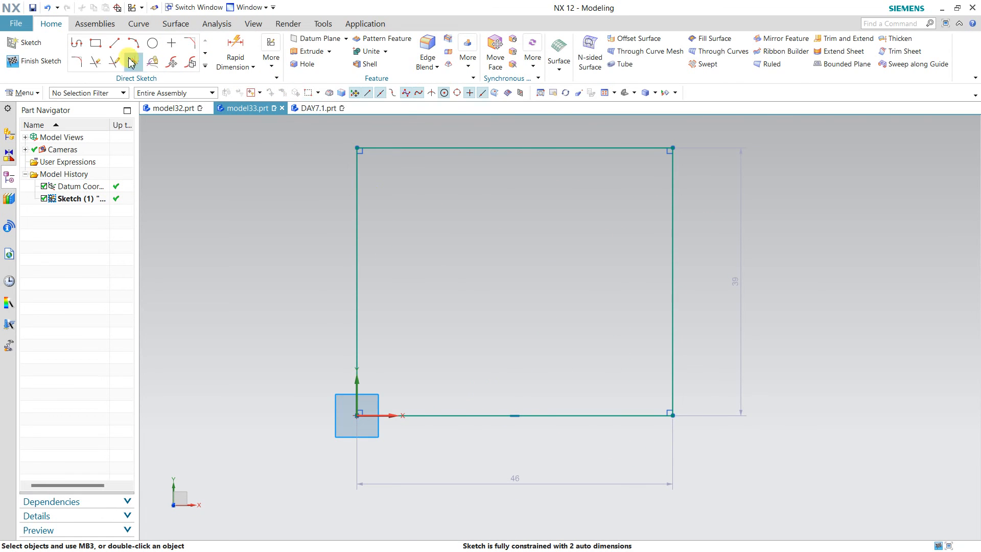
click(77, 62)
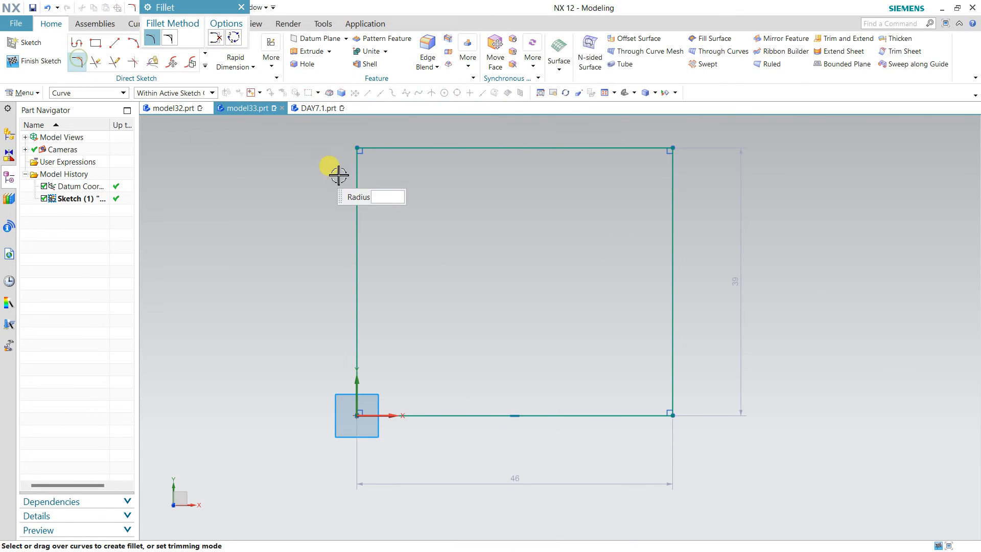
click(355, 148)
click(372, 161)
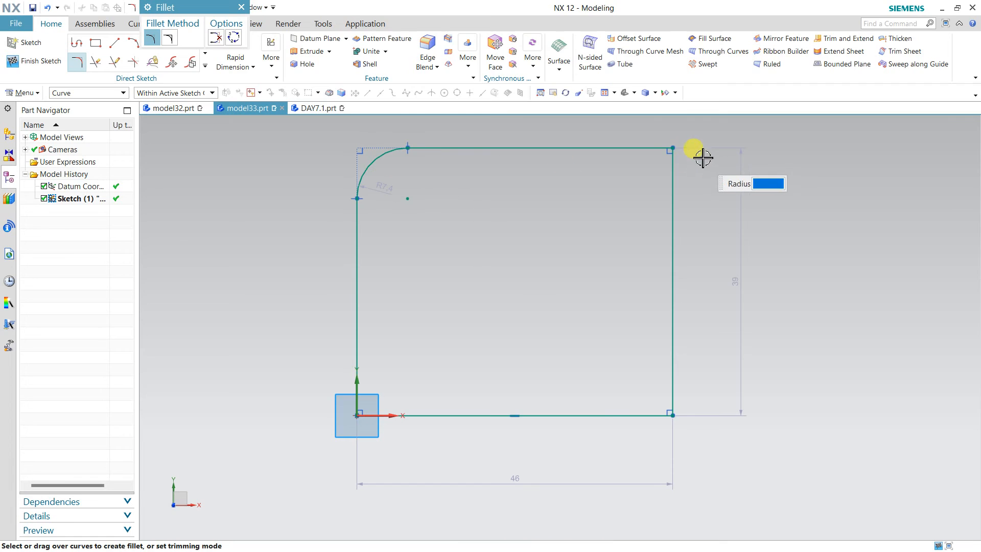
click(663, 149)
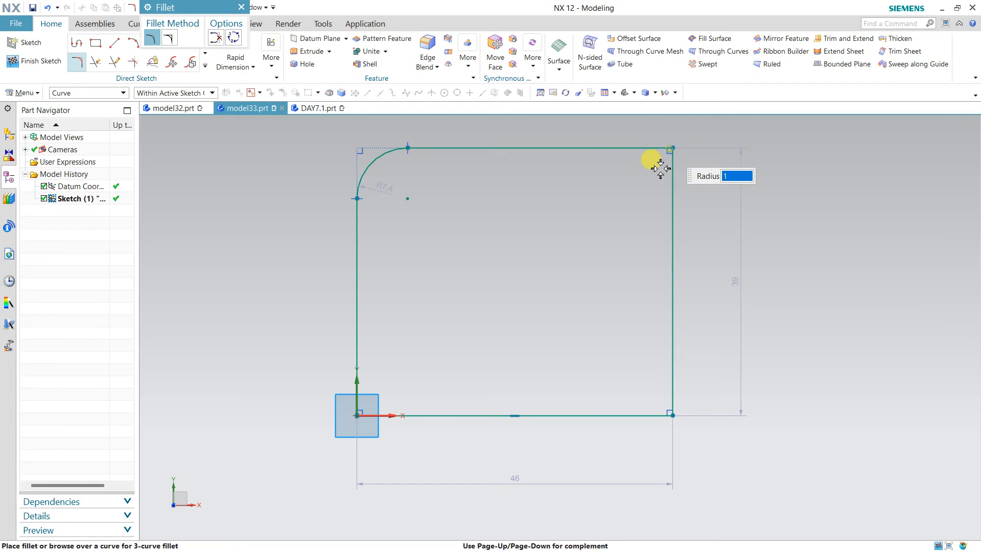
click(664, 415)
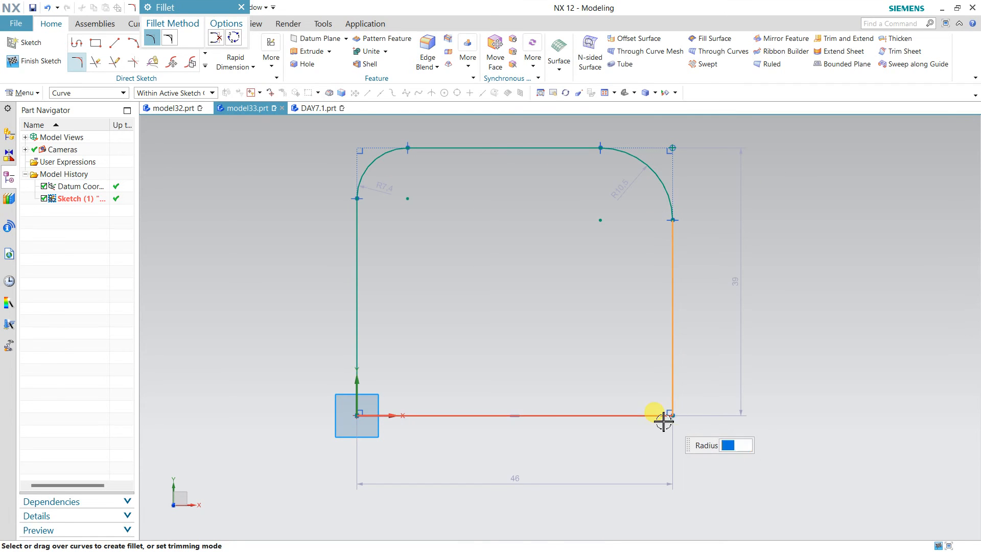
click(641, 399)
click(18, 63)
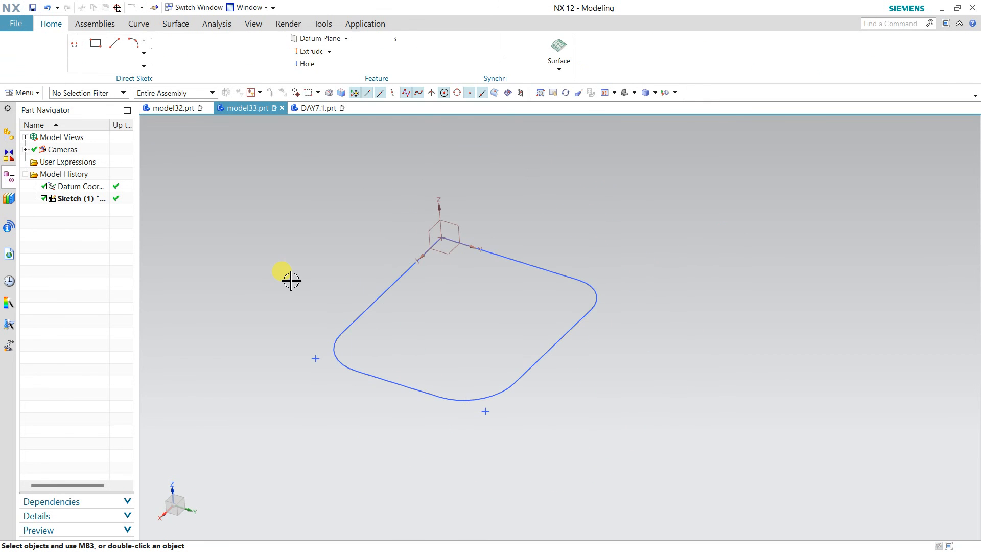
Step: Preview a tube along the whole rounded sketch loop, first at 50 mm outer diameter and again at 10 mm
click(642, 60)
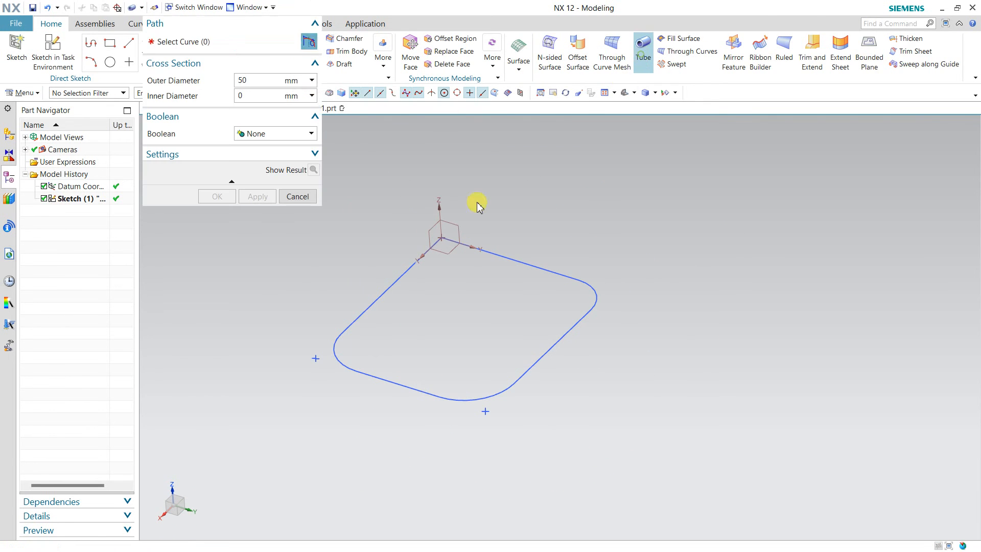
click(397, 279)
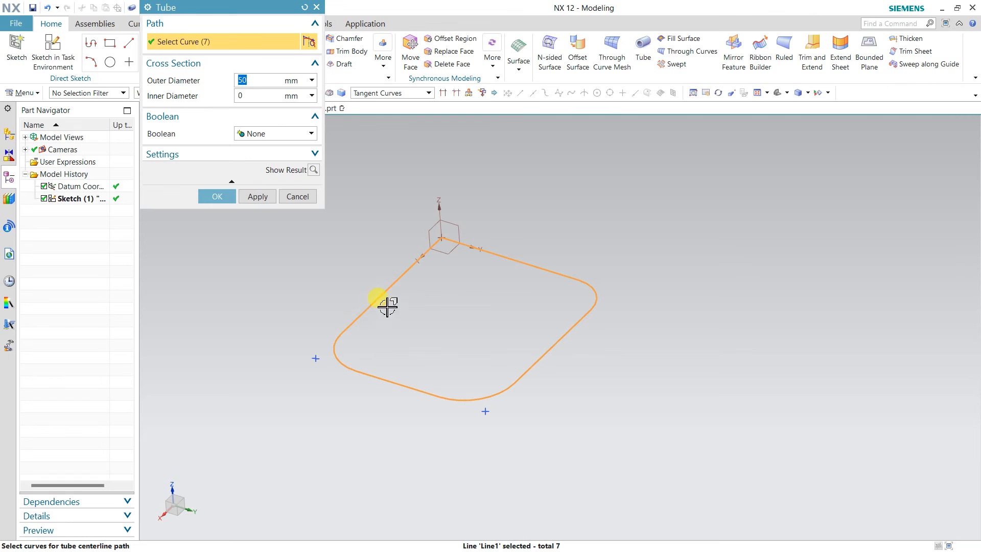
click(314, 170)
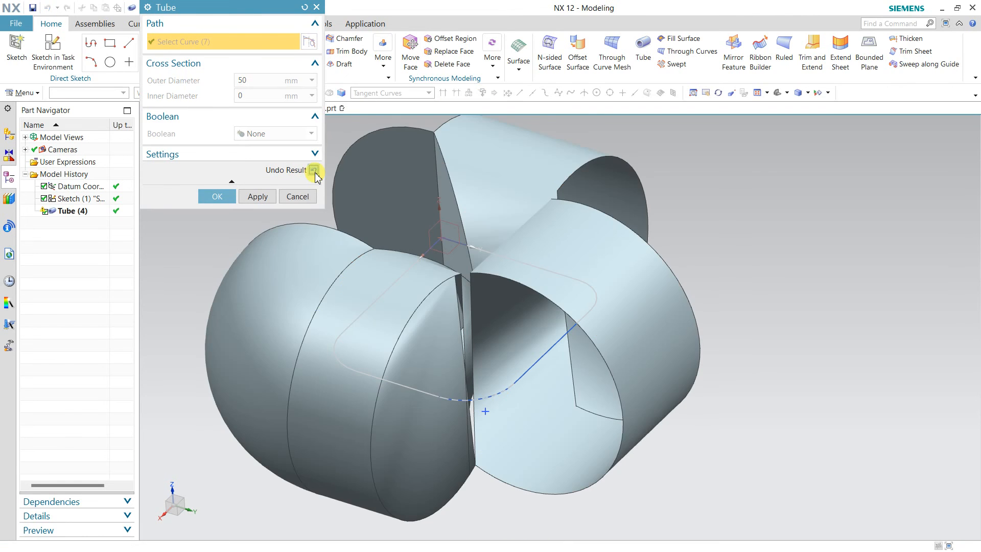
click(314, 170)
click(260, 80)
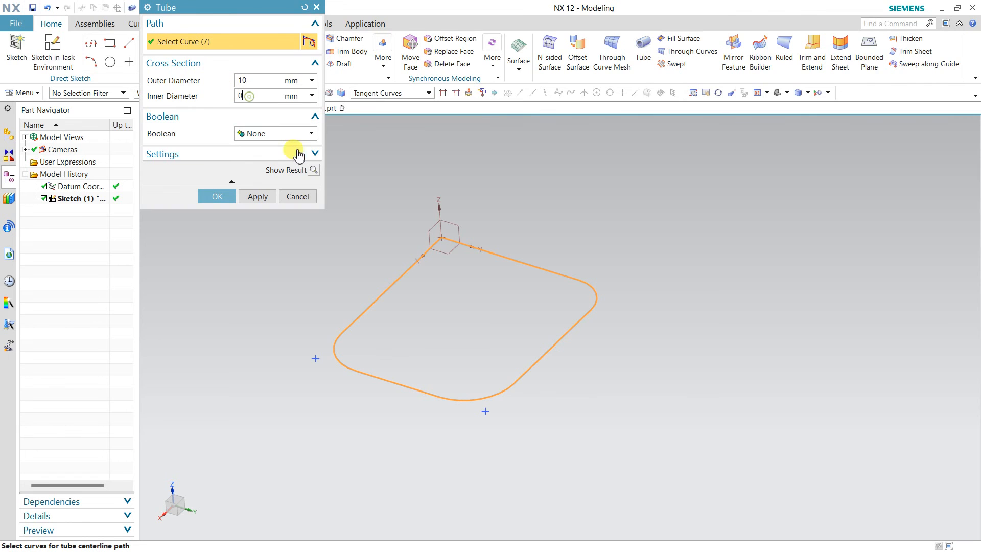
click(313, 170)
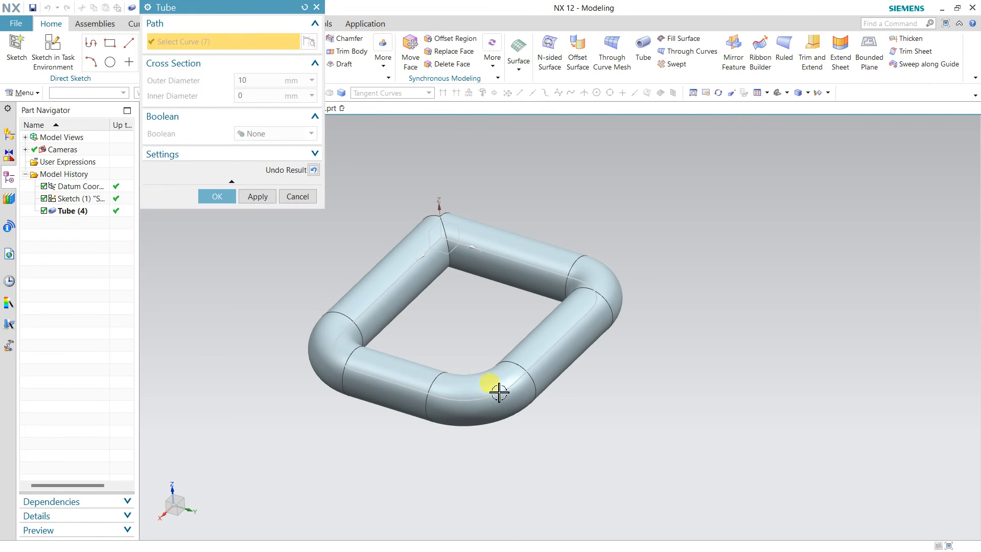
Step: Preview the loop tube with its output set to Single Segment, and cancel the tube
click(311, 154)
click(313, 206)
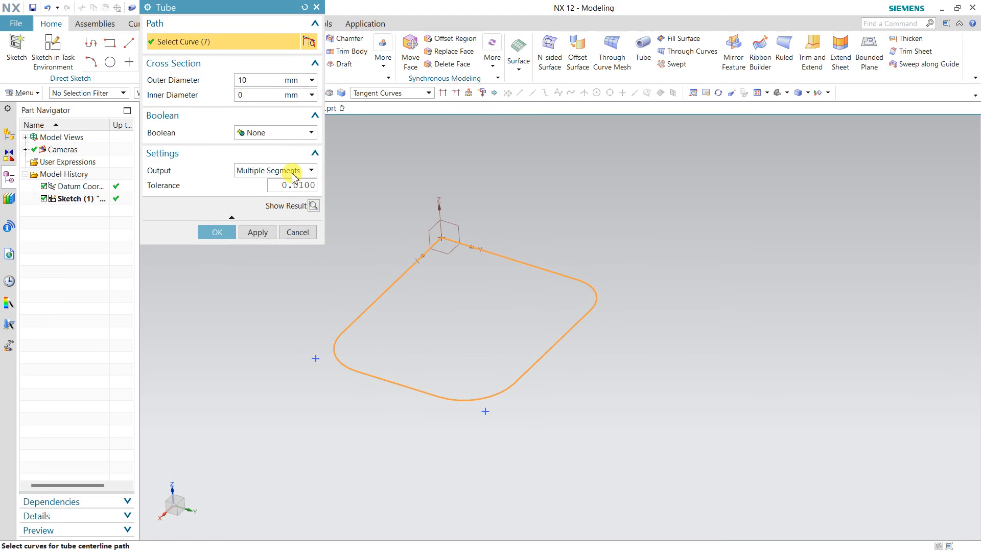
click(284, 170)
click(285, 194)
click(313, 206)
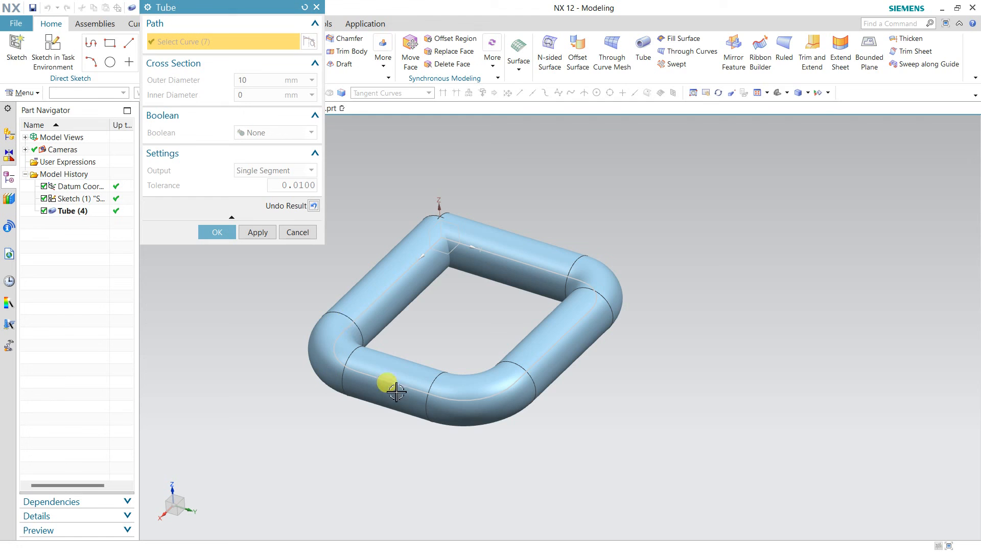
mouse_move(430, 324)
middle_down()
mouse_move(445, 412)
mouse_move(449, 370)
mouse_move(424, 343)
middle_up()
click(295, 231)
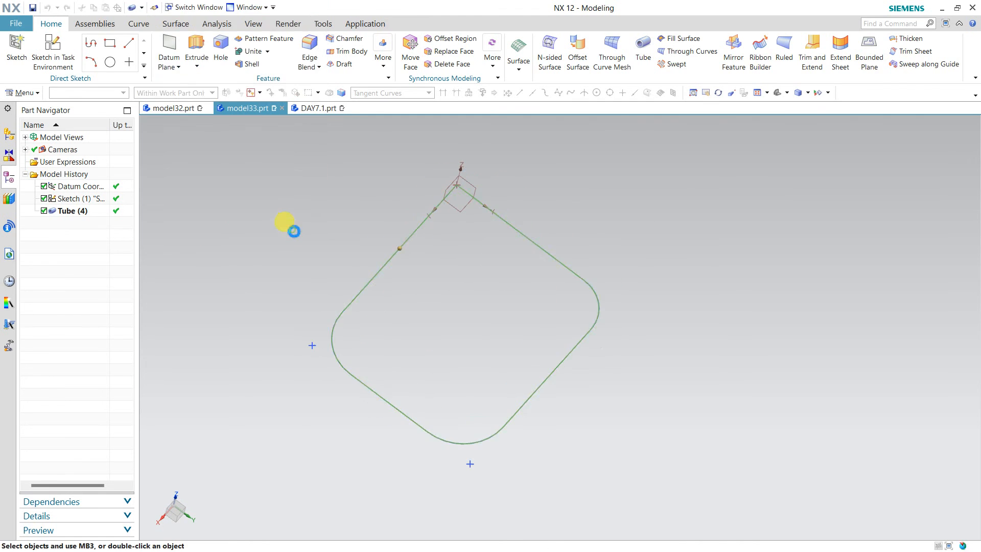
Step: Delete the rounded rectangle sketch and start a new task-environment sketch on the XY plane
click(395, 263)
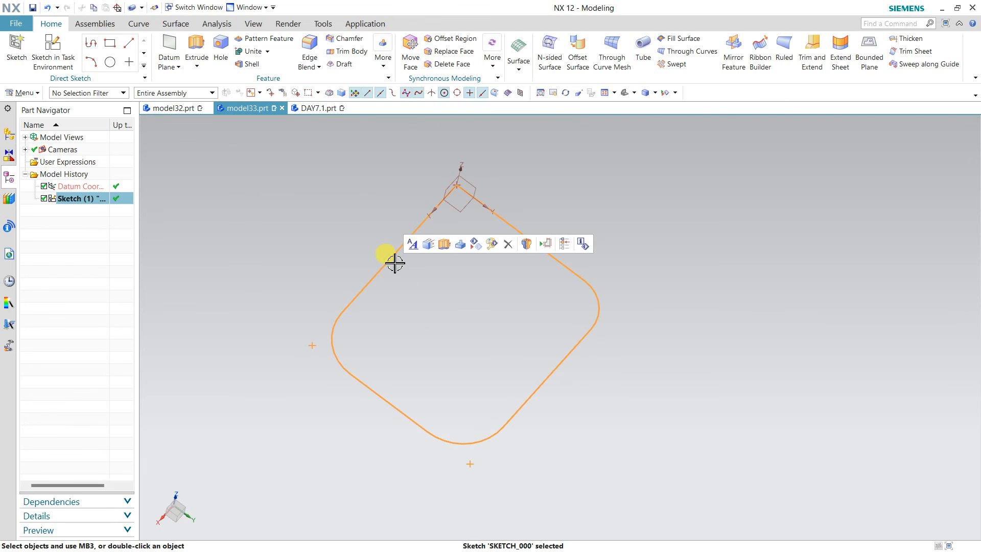
click(508, 244)
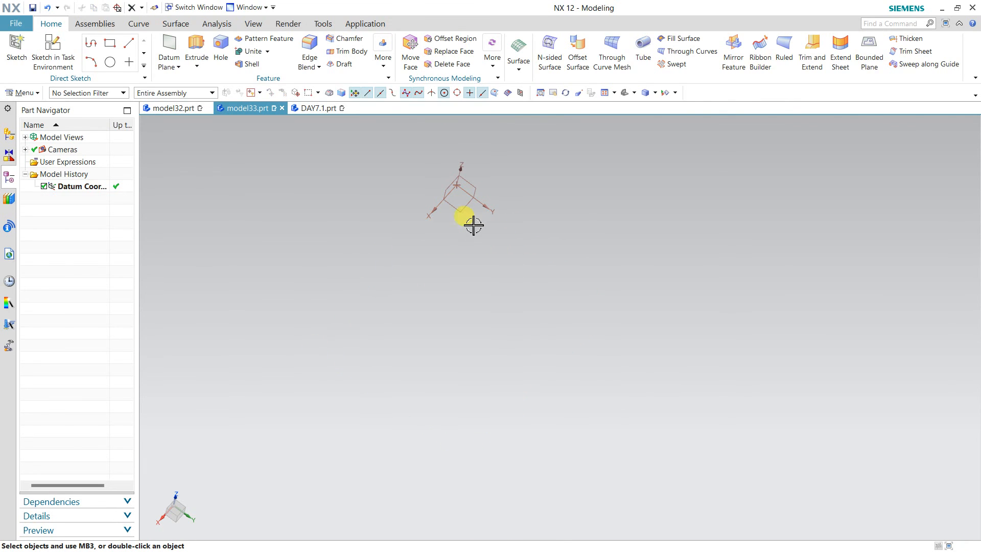
click(459, 211)
click(51, 57)
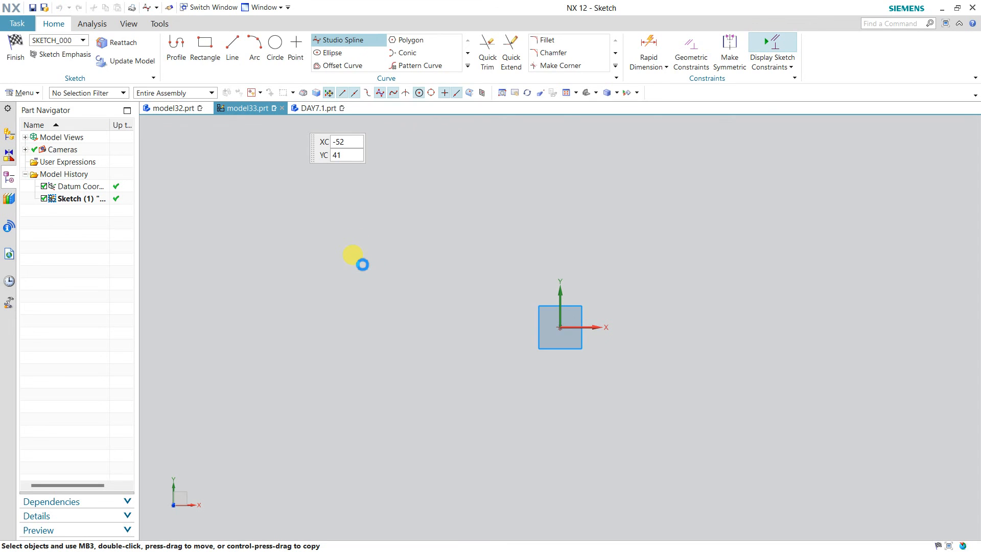
Step: Draw a wavy degree-3 through-points studio spline with eight points, about 104 mm wide, extend its last point outward in X, and finish the sketch
click(364, 263)
click(447, 288)
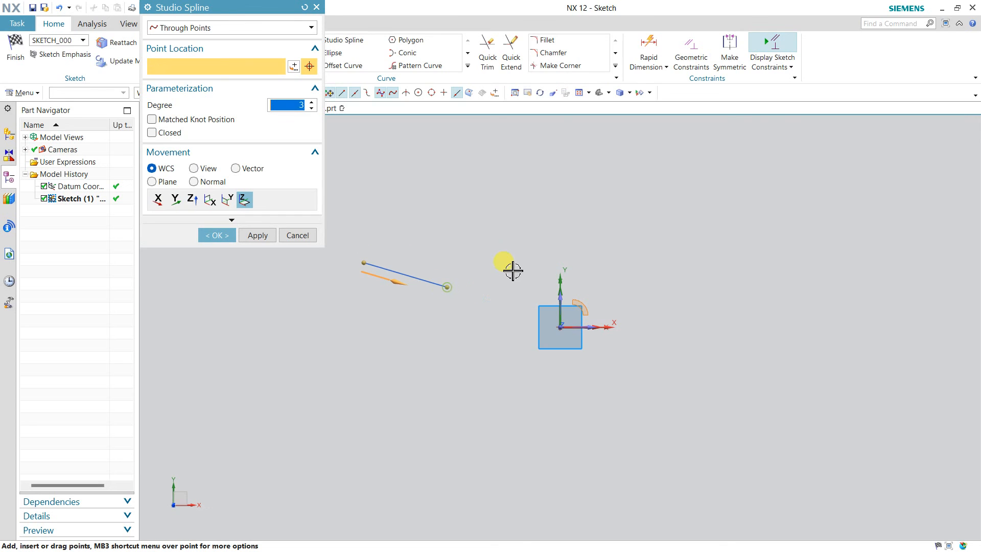
click(524, 261)
click(606, 252)
click(650, 279)
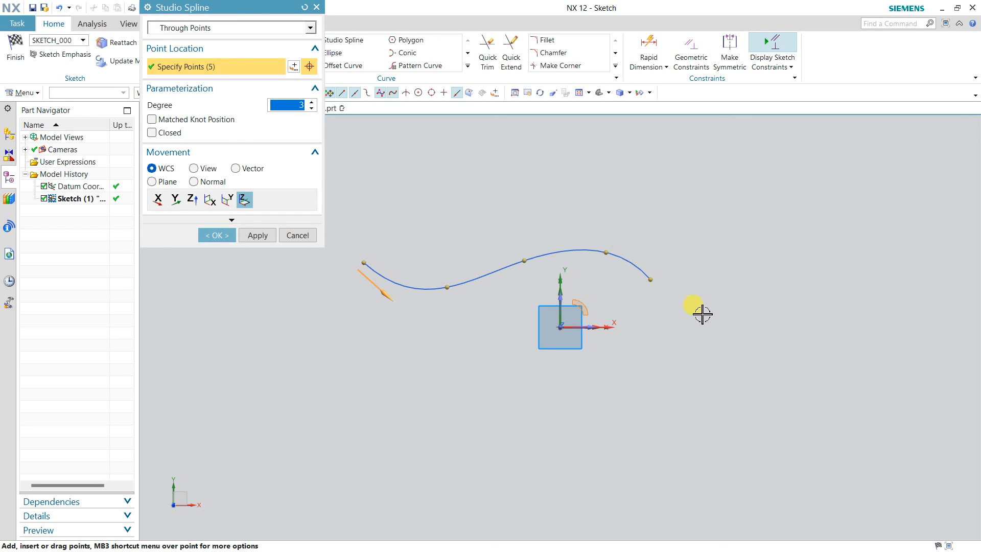
click(700, 312)
click(779, 372)
click(848, 344)
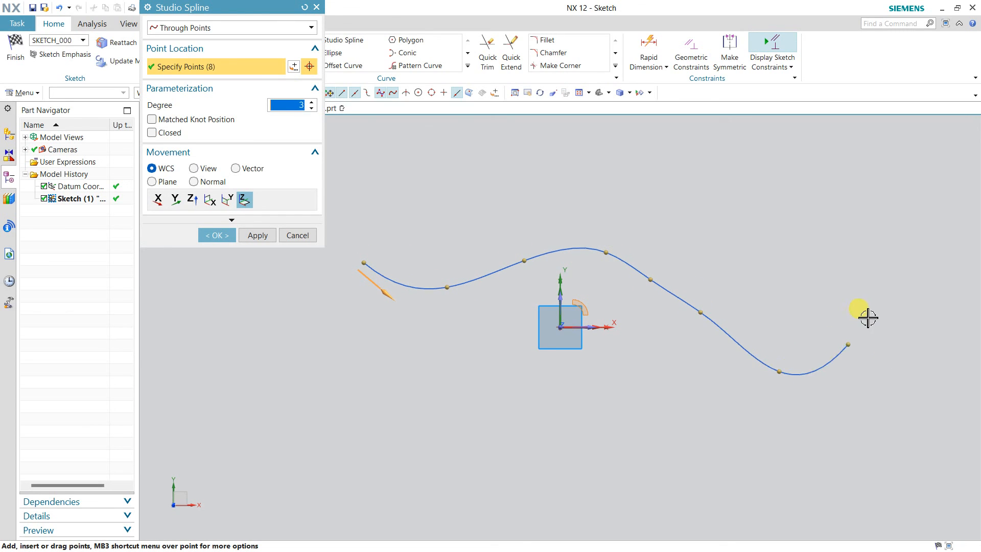
drag(853, 348, 897, 350)
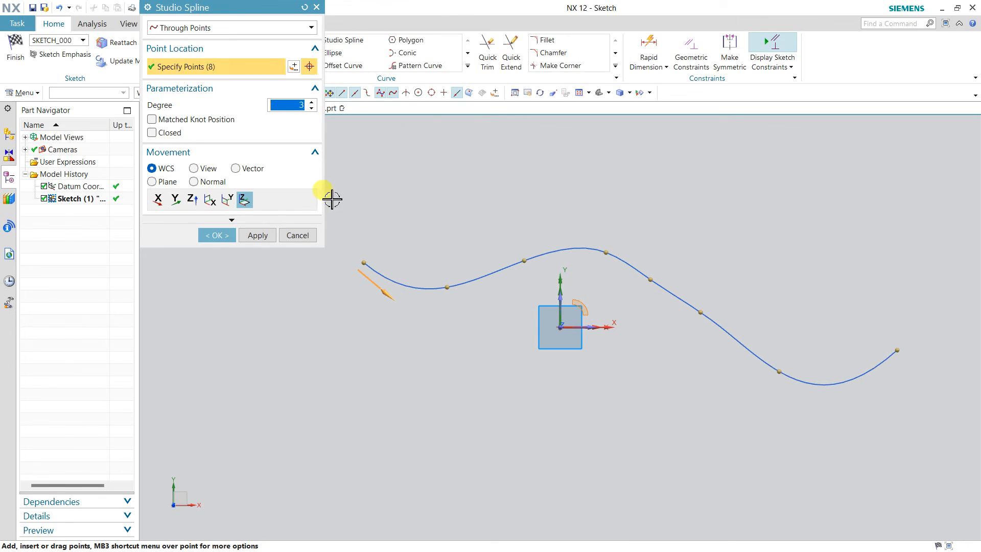
click(223, 245)
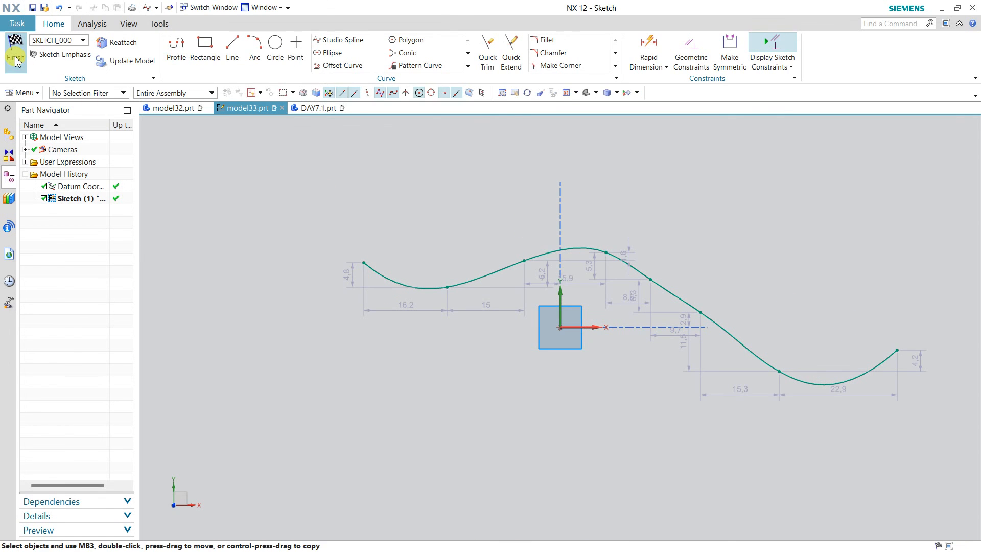
click(20, 61)
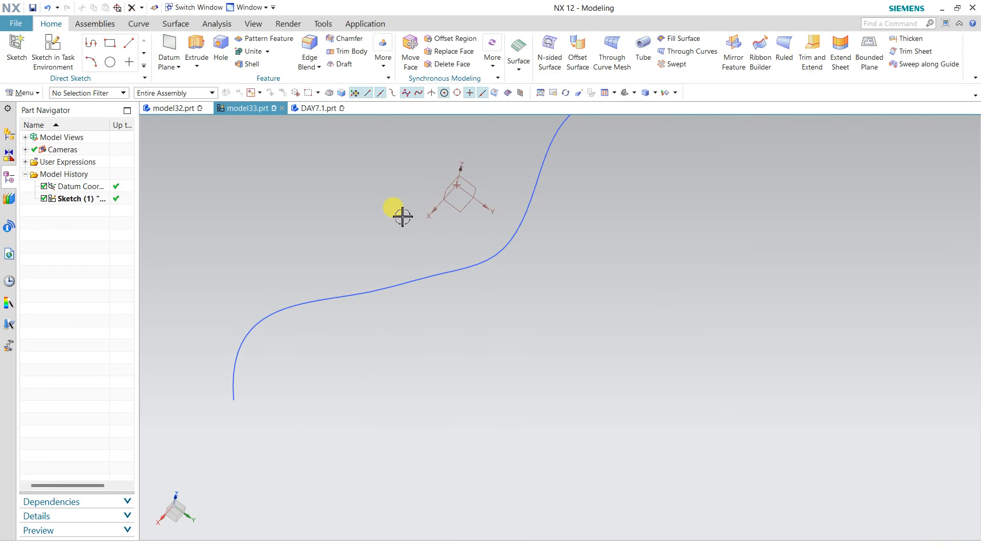
Step: Preview a solid tube with a 10 mm outer diameter along the spline
click(643, 49)
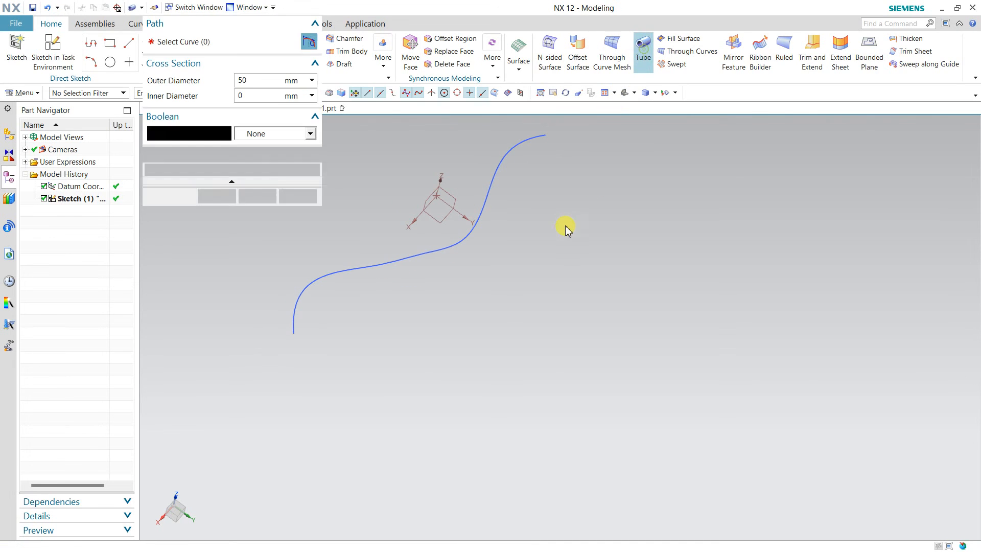
middle_drag(477, 271, 464, 243)
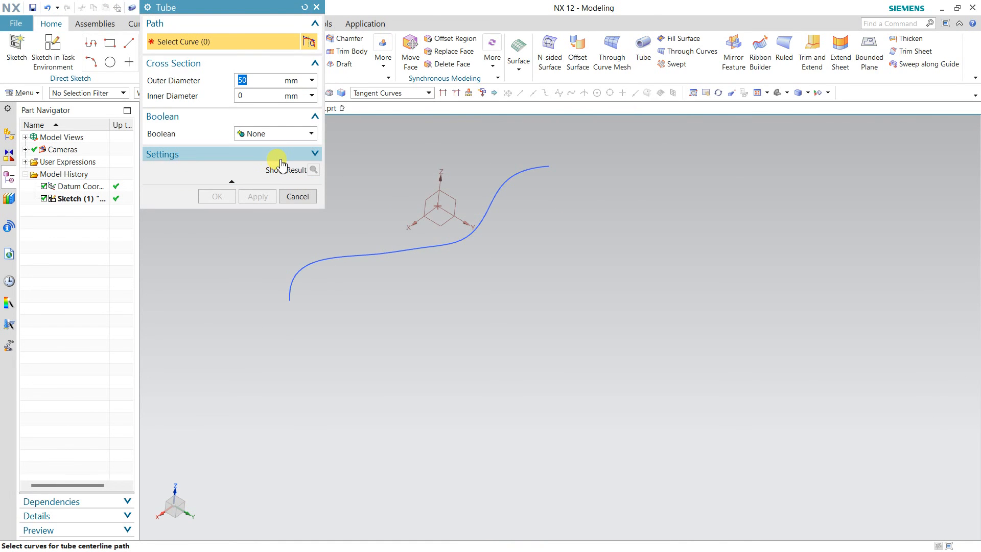
text(10)
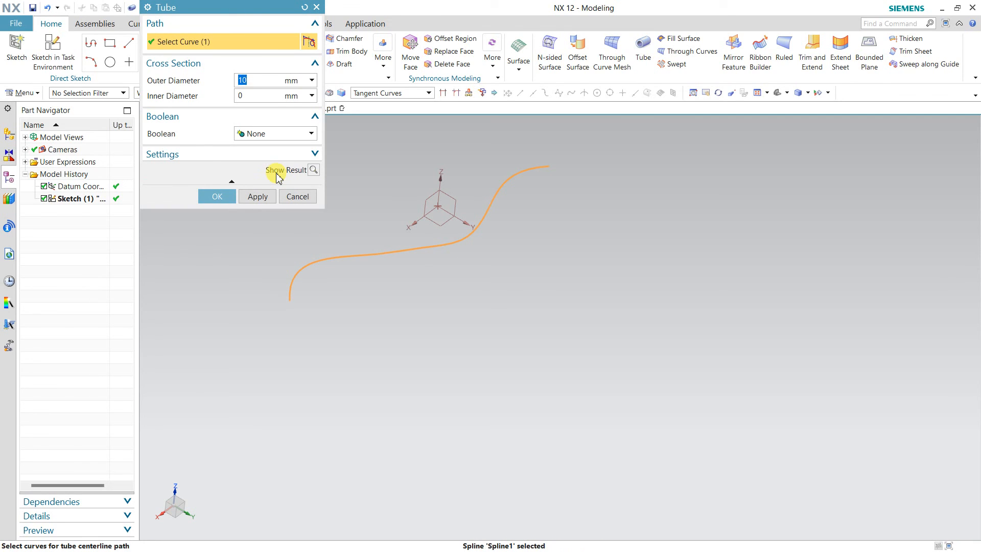
click(306, 171)
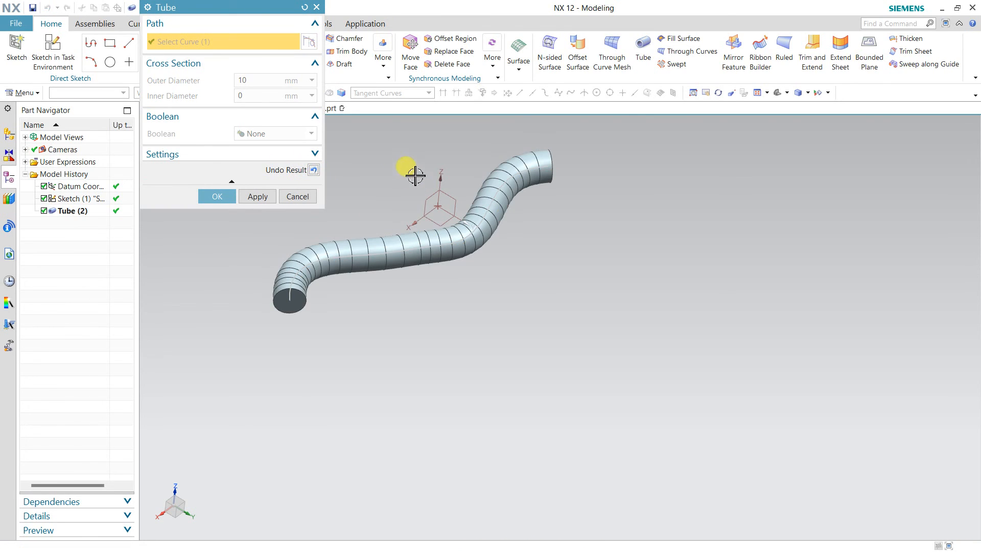
scroll(401, 167, up, 3)
mouse_move(565, 247)
middle_down()
mouse_move(574, 225)
mouse_move(567, 243)
mouse_move(675, 281)
middle_up()
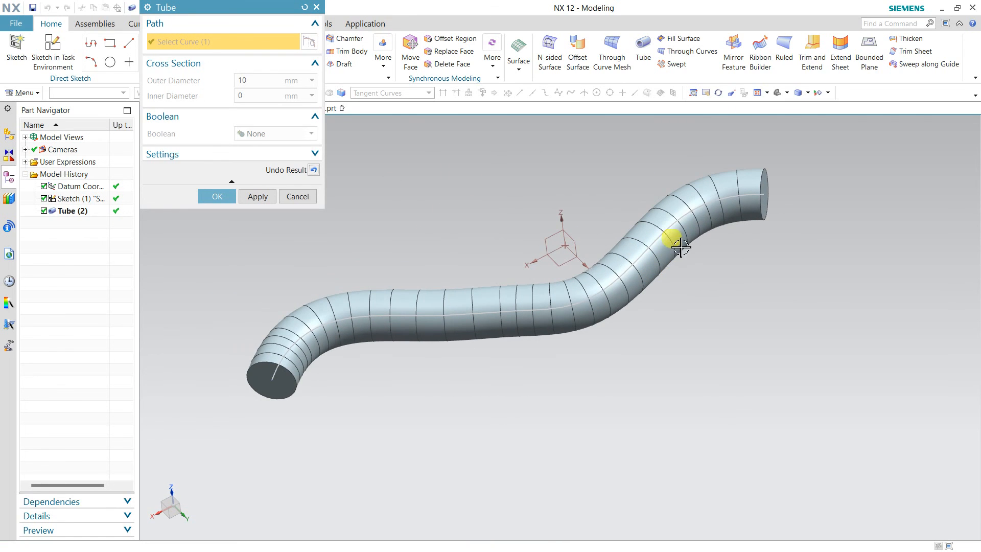
Step: Preview the spline tube with its output set to Single Segment, and undo the preview
click(313, 153)
click(315, 206)
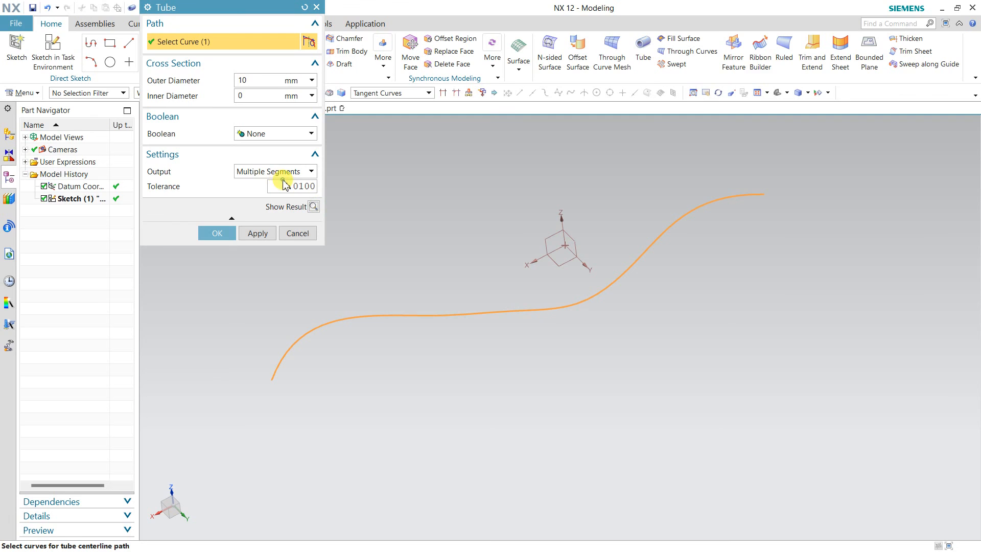
click(281, 172)
click(270, 197)
click(318, 206)
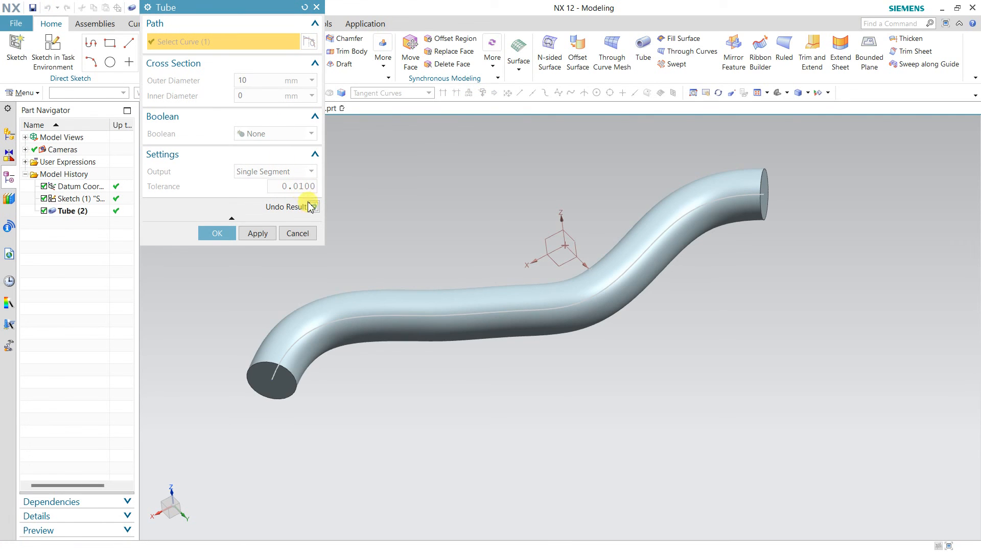
click(310, 206)
Step: Set the tube output to Multiple Segments and the inner diameter to 8 mm, create the hollow tube and inspect it
click(254, 171)
click(260, 183)
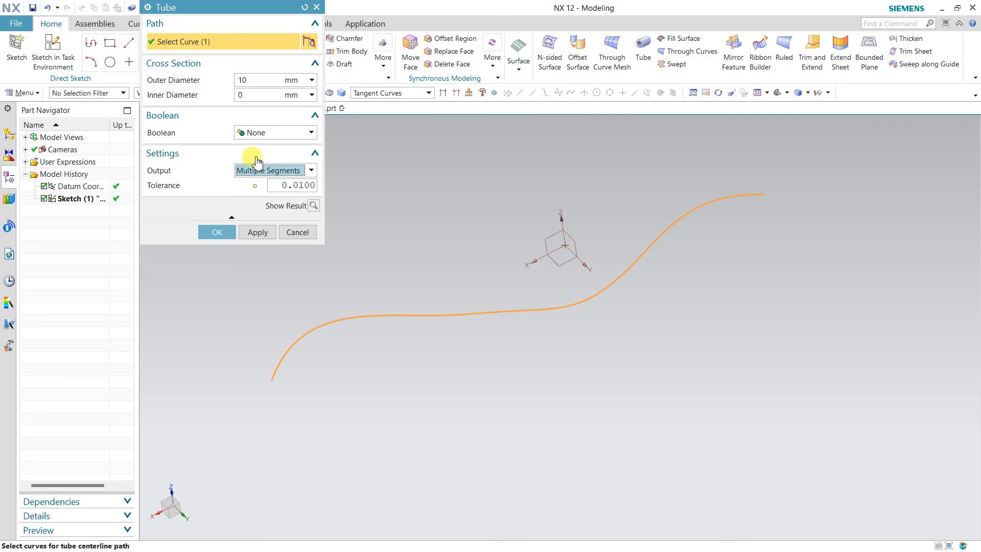
double_click(249, 95)
text(8)
click(267, 228)
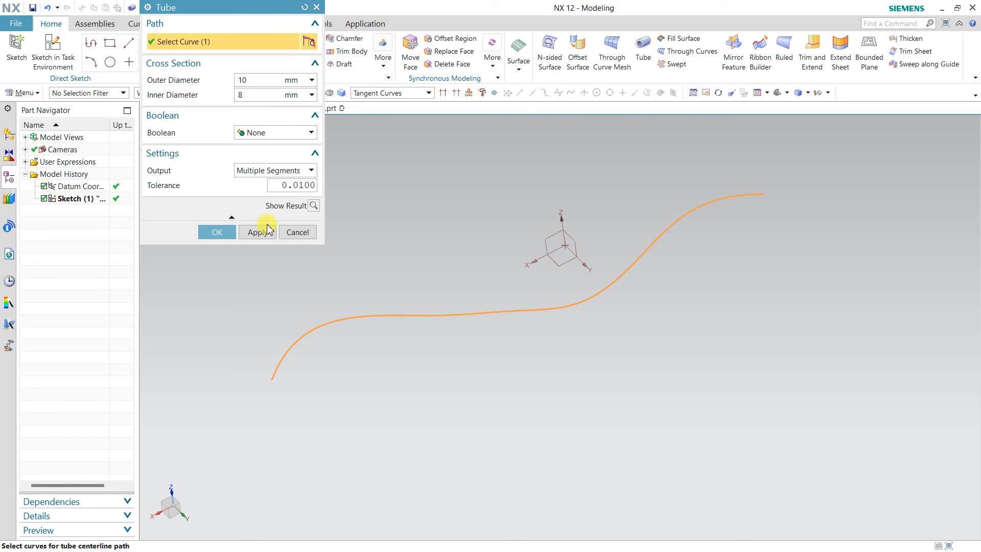
click(215, 232)
mouse_move(368, 291)
middle_down()
mouse_move(473, 357)
mouse_move(495, 355)
mouse_move(458, 352)
mouse_move(449, 405)
middle_up()
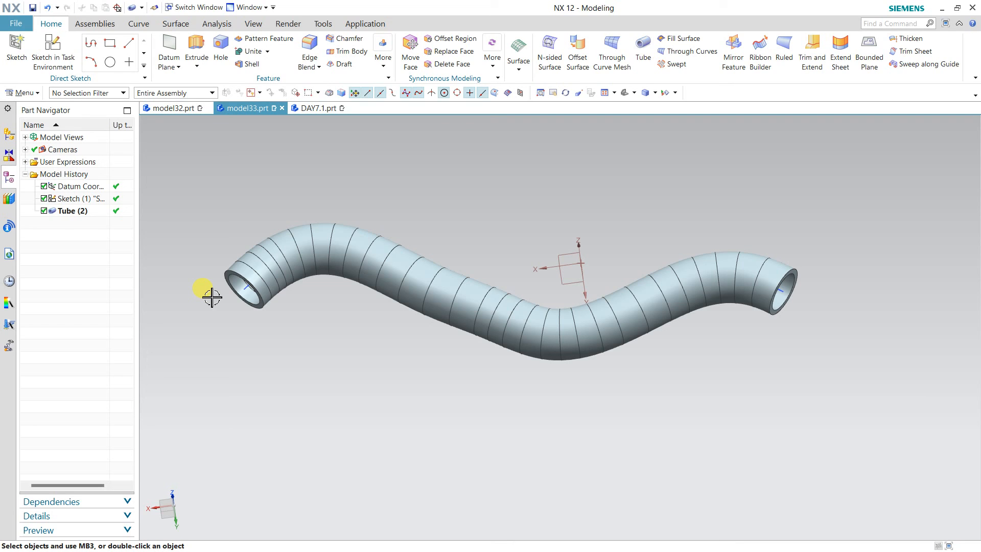
click(261, 265)
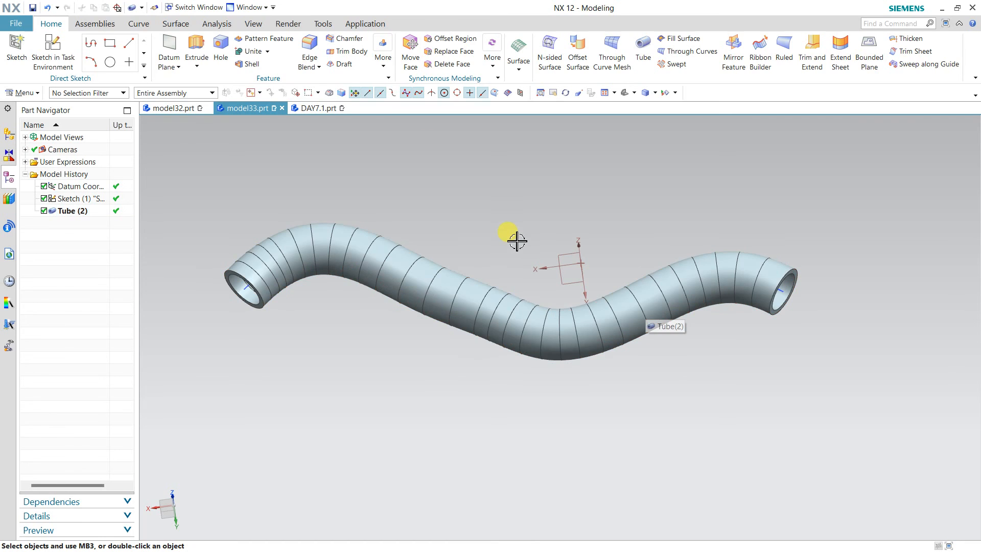
middle_drag(514, 233, 514, 230)
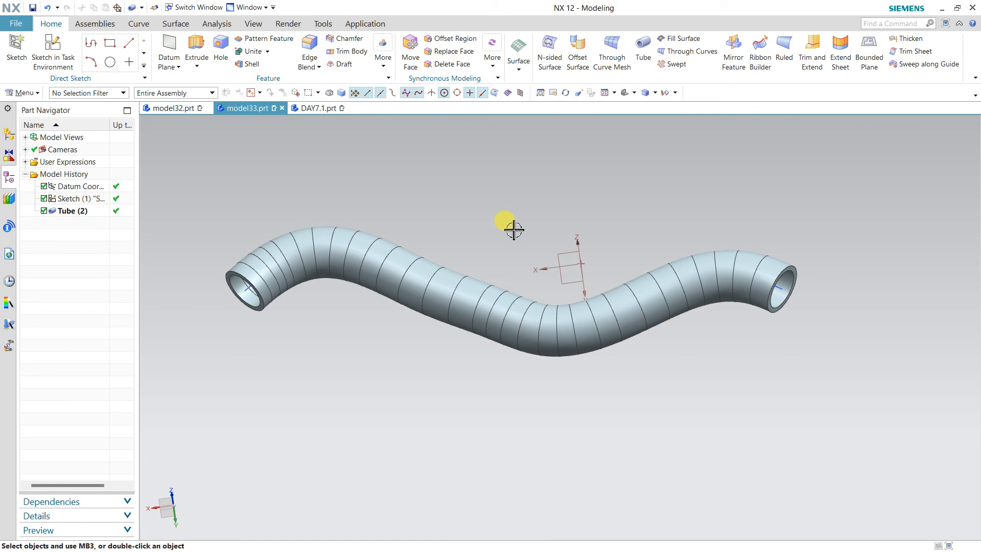